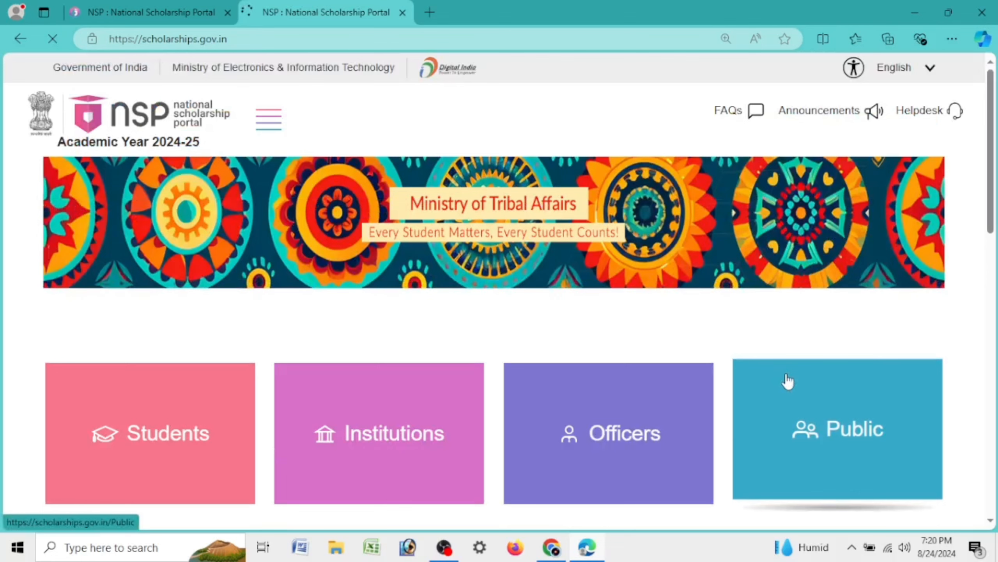
# Scroll the NSP home page to Announcements and highlight the 'Get your OTR' heading
pyautogui.scroll(-10, 775, 379)
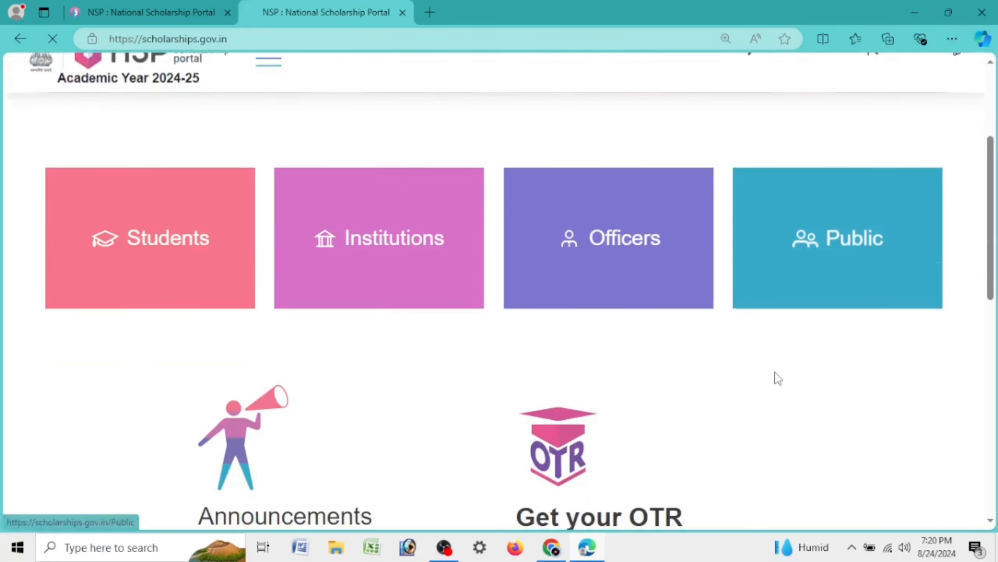
pyautogui.scroll(-3, 772, 366)
pyautogui.scroll(3, 746, 346)
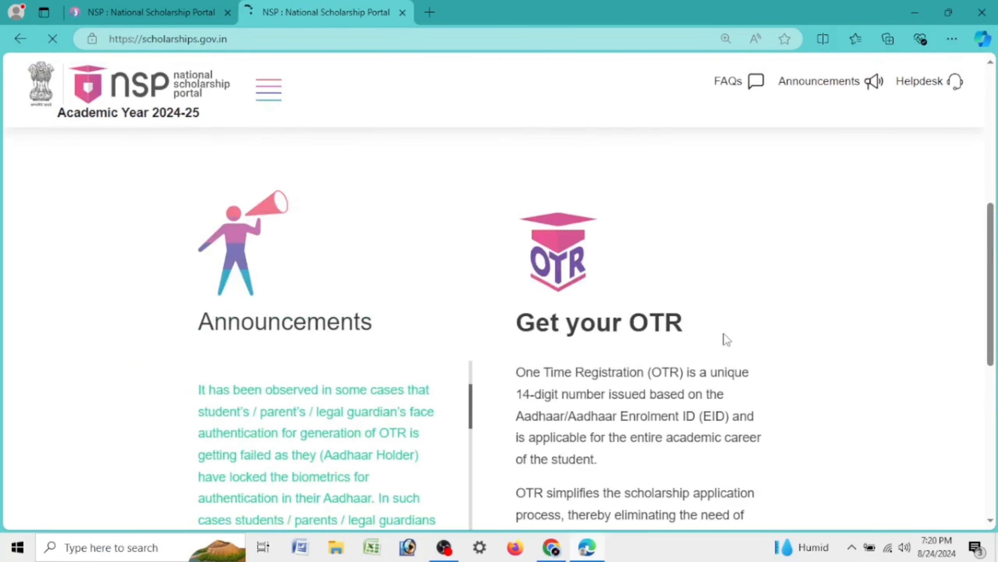
pyautogui.scroll(-3, 726, 340)
pyautogui.scroll(3, 727, 338)
pyautogui.moveTo(516, 322); pyautogui.dragTo(840, 310)
pyautogui.scroll(-5, 842, 311)
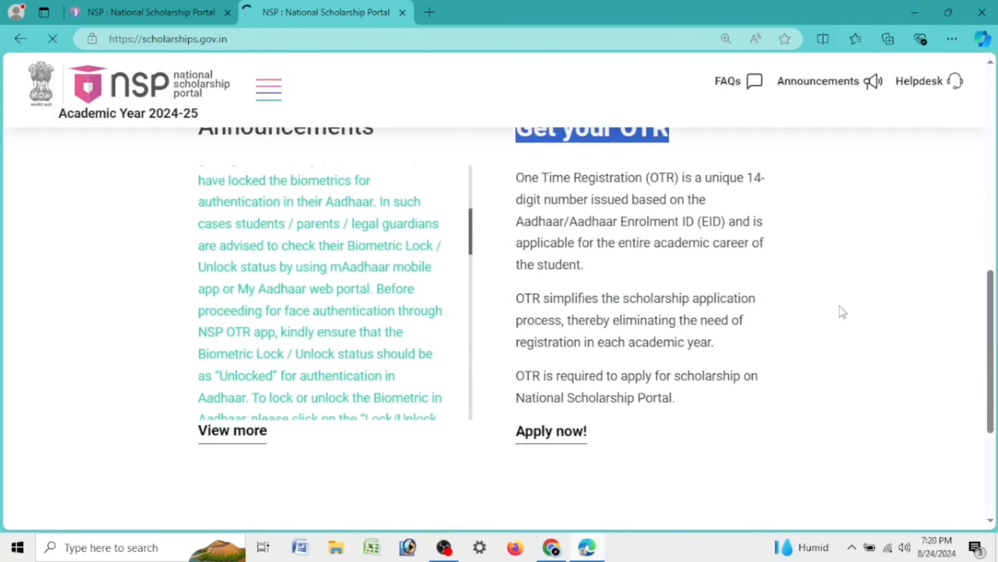
pyautogui.scroll(-3, 841, 312)
pyautogui.scroll(15, 838, 309)
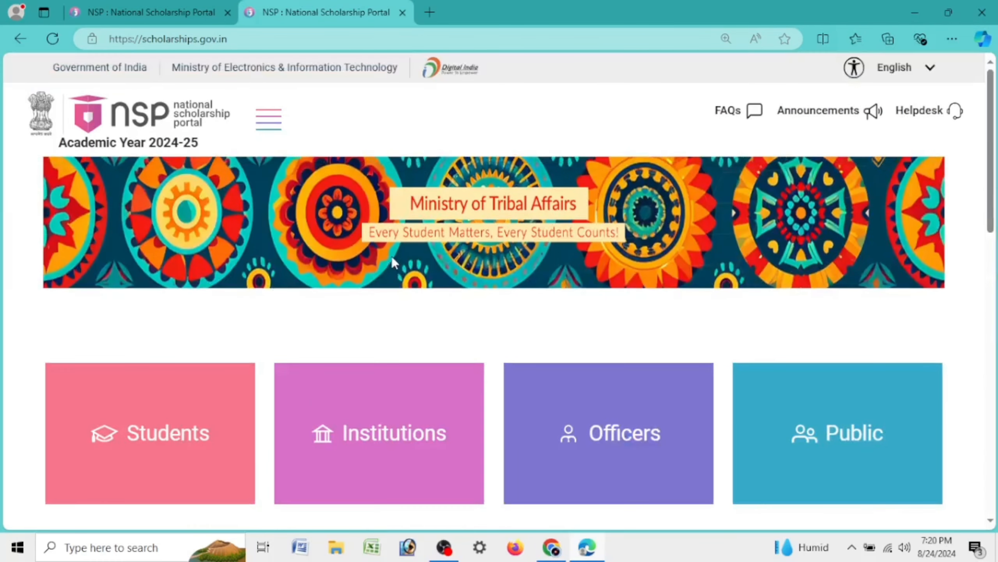
# Switch to the Schemes On NSP tab, adjust the zoom, and highlight its heading
pyautogui.click(138, 6)
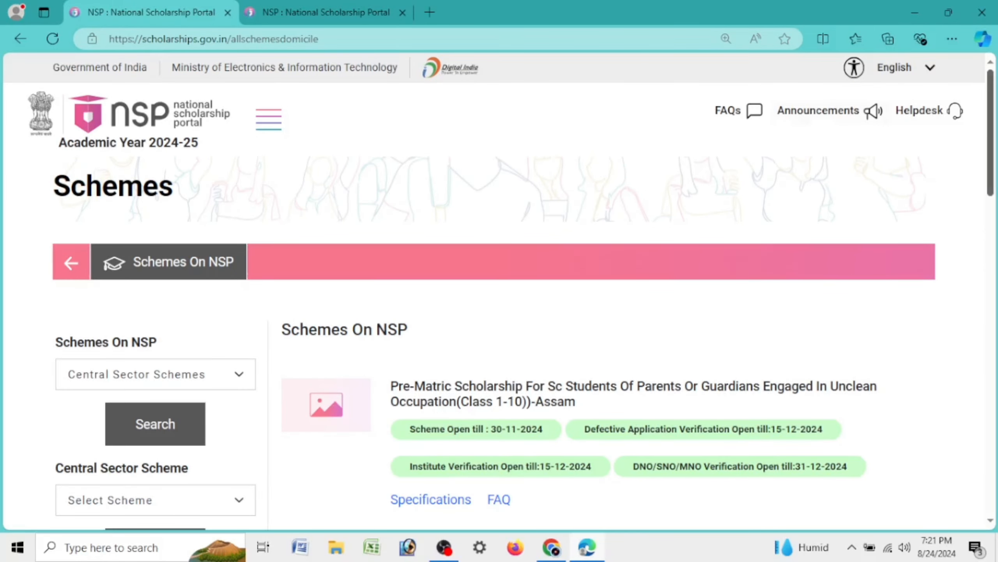
pyautogui.hotkey('ctrl', '+')
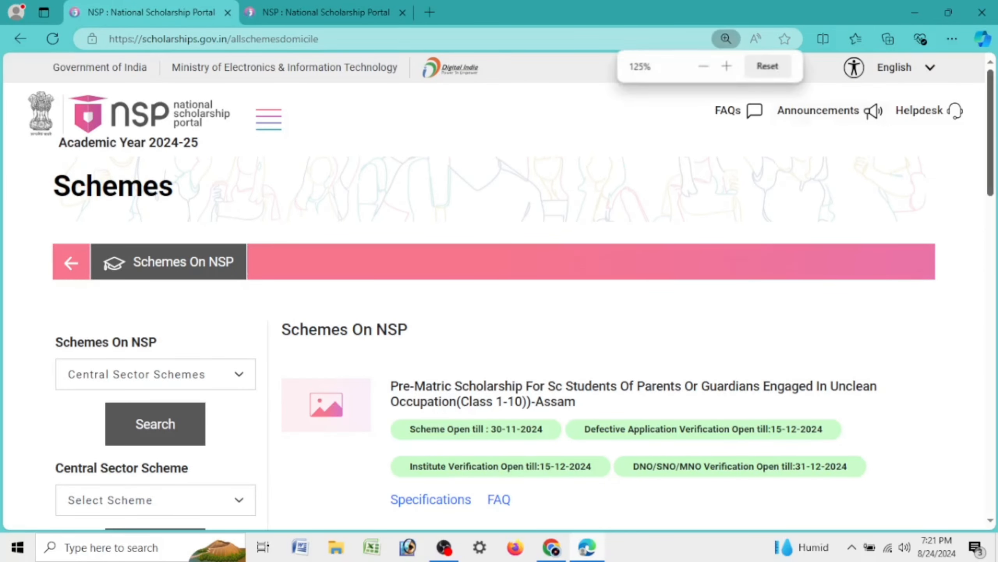
pyautogui.moveTo(993, 89); pyautogui.dragTo(994, 116)
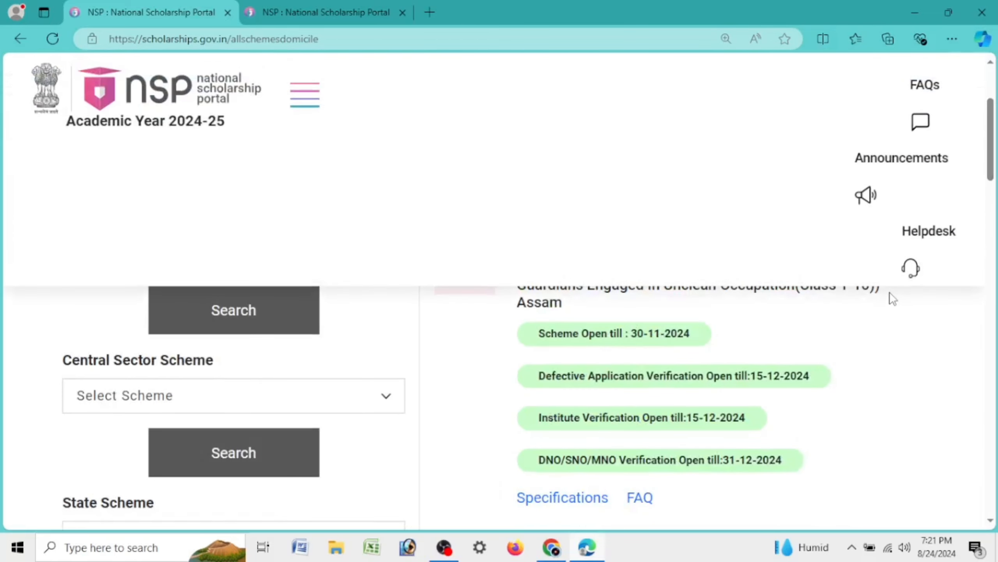
pyautogui.hotkey('ctrl', '-')
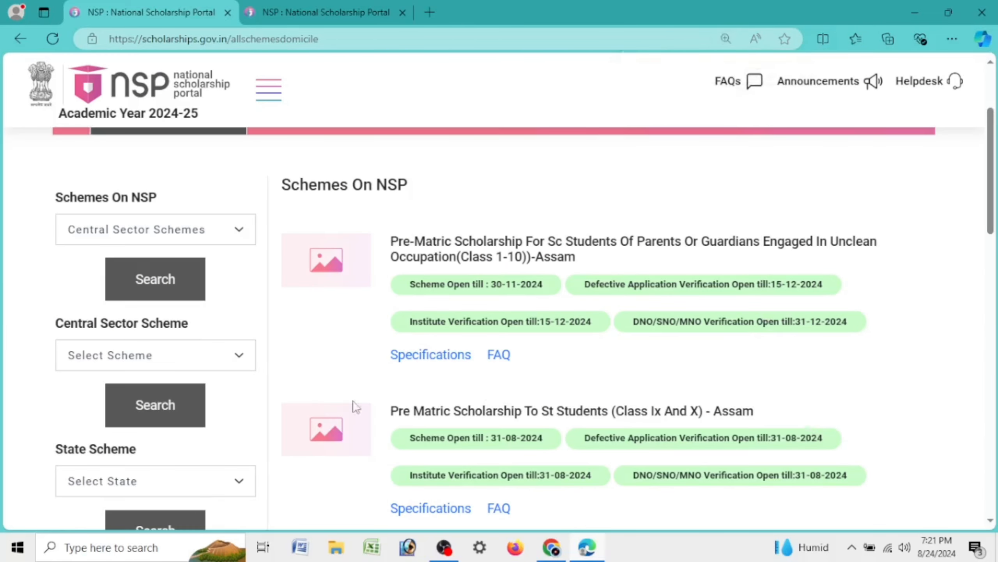
pyautogui.moveTo(283, 185); pyautogui.dragTo(437, 191)
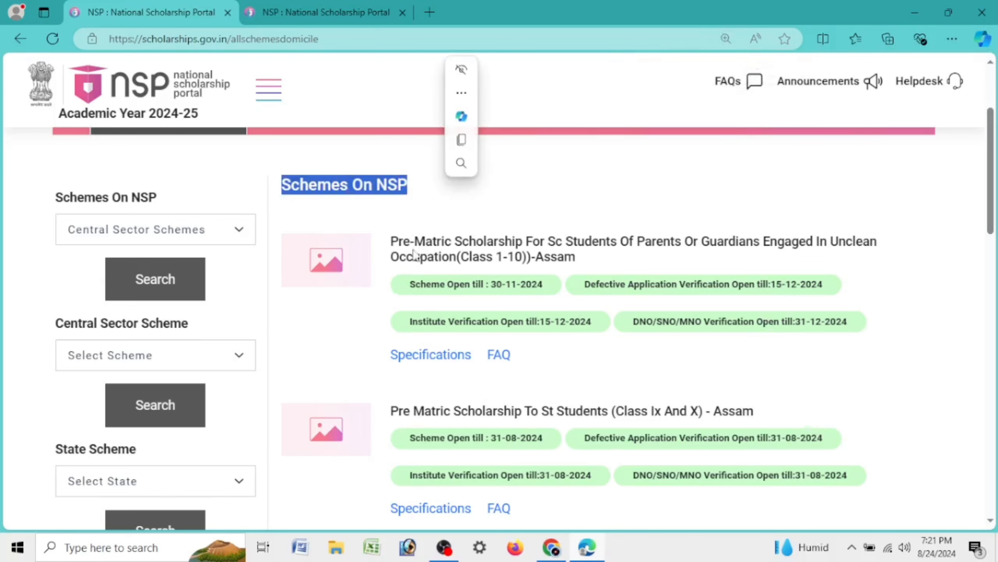
pyautogui.click(395, 244)
pyautogui.moveTo(395, 245); pyautogui.dragTo(574, 257)
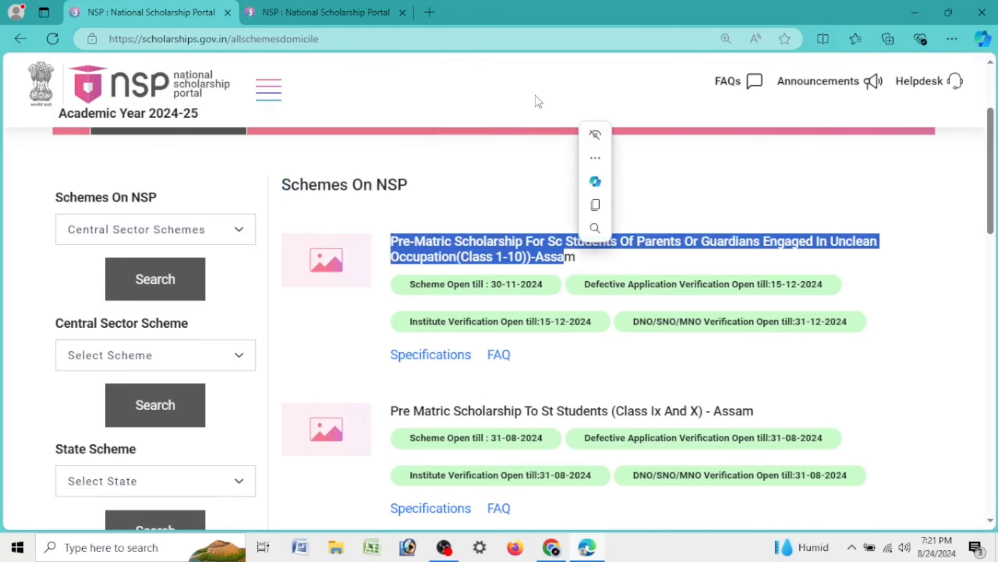
pyautogui.scroll(-3, 534, 95)
# Highlight Pre Matric ST Students Assam (open till 31-08-2024) and the Post Matric OBC Students Assam title
pyautogui.moveTo(391, 221); pyautogui.dragTo(753, 210)
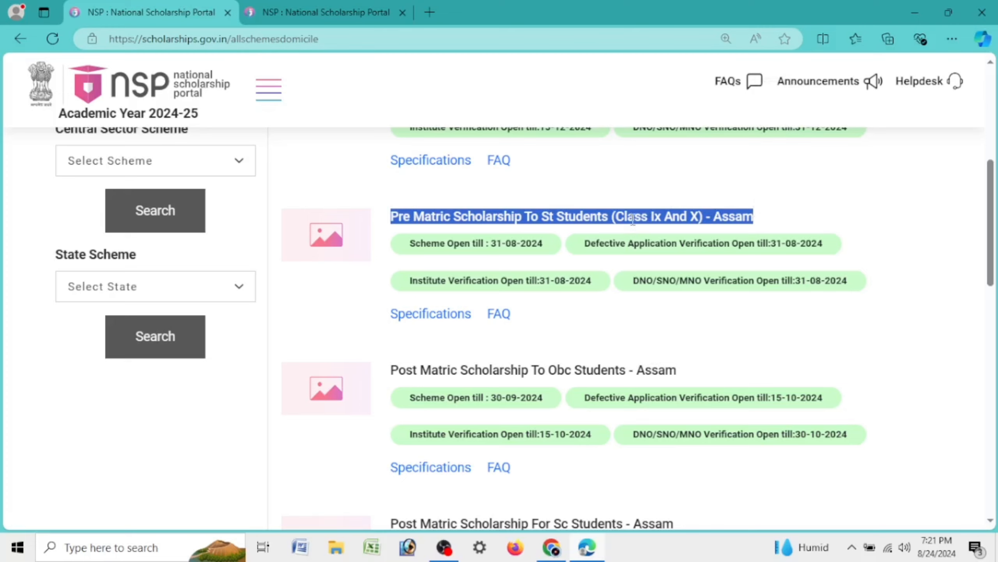
pyautogui.moveTo(617, 216); pyautogui.dragTo(686, 216)
pyautogui.moveTo(427, 243); pyautogui.dragTo(545, 244)
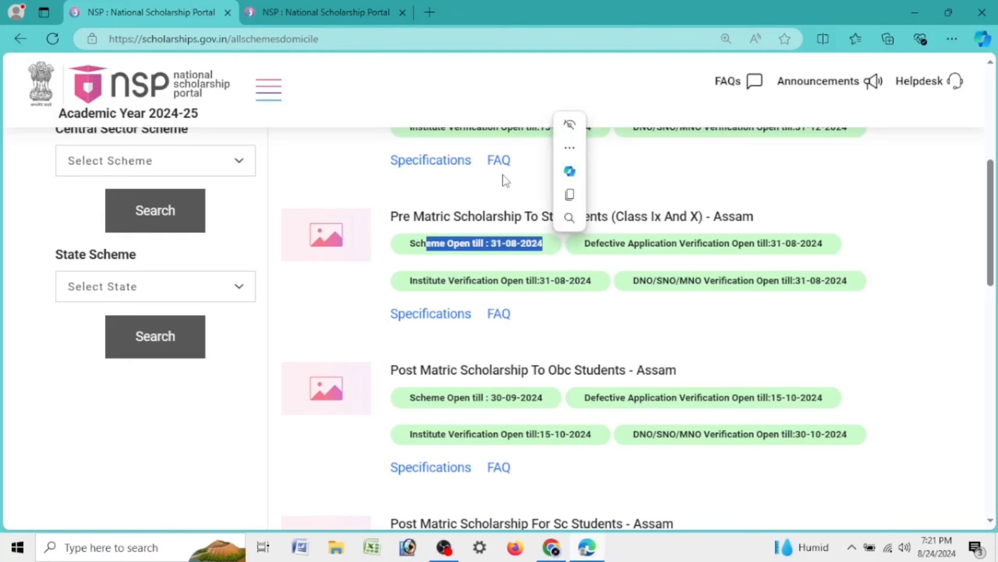
pyautogui.moveTo(391, 369); pyautogui.dragTo(687, 379)
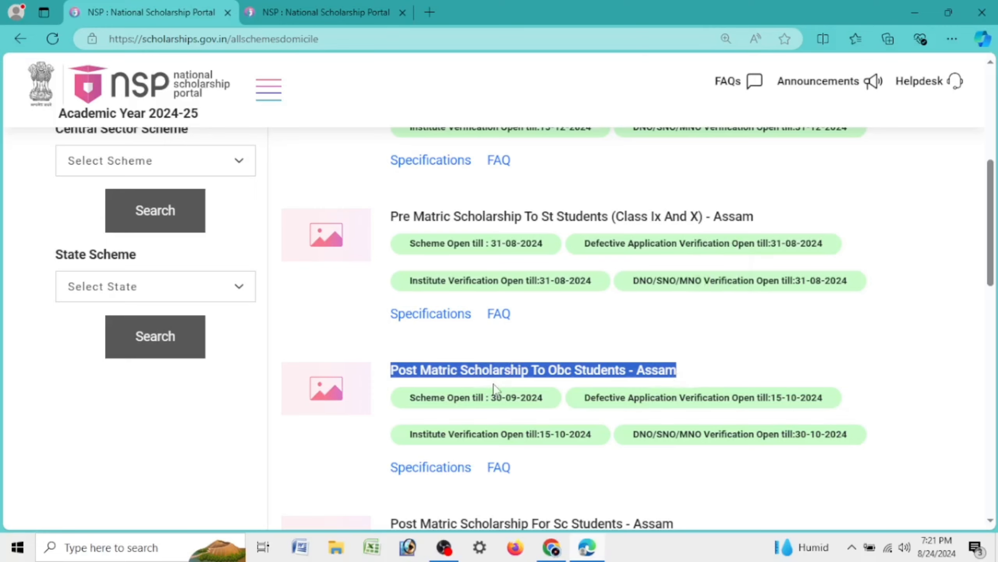
pyautogui.moveTo(491, 400); pyautogui.dragTo(558, 400)
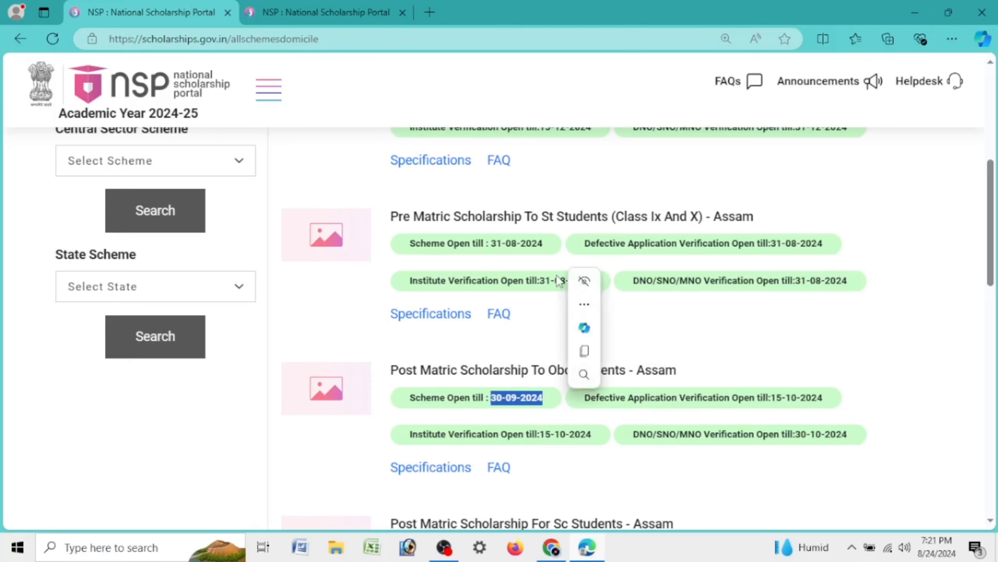
# Highlight the Post Matric SC Students Assam scheme and its 30-11-2024 open-till date
pyautogui.scroll(-5, 559, 400)
pyautogui.moveTo(399, 328); pyautogui.dragTo(702, 335)
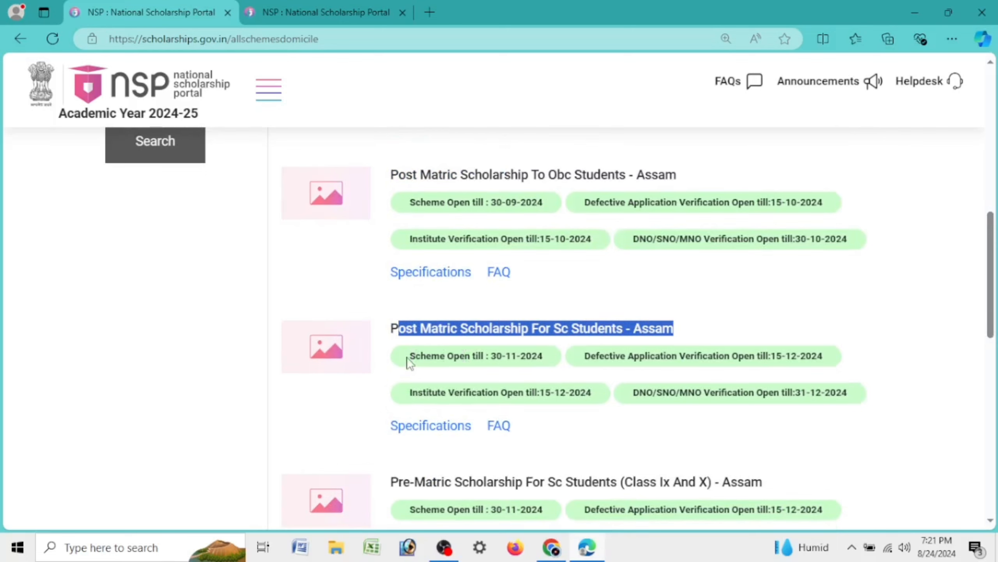
pyautogui.moveTo(407, 358); pyautogui.dragTo(538, 358)
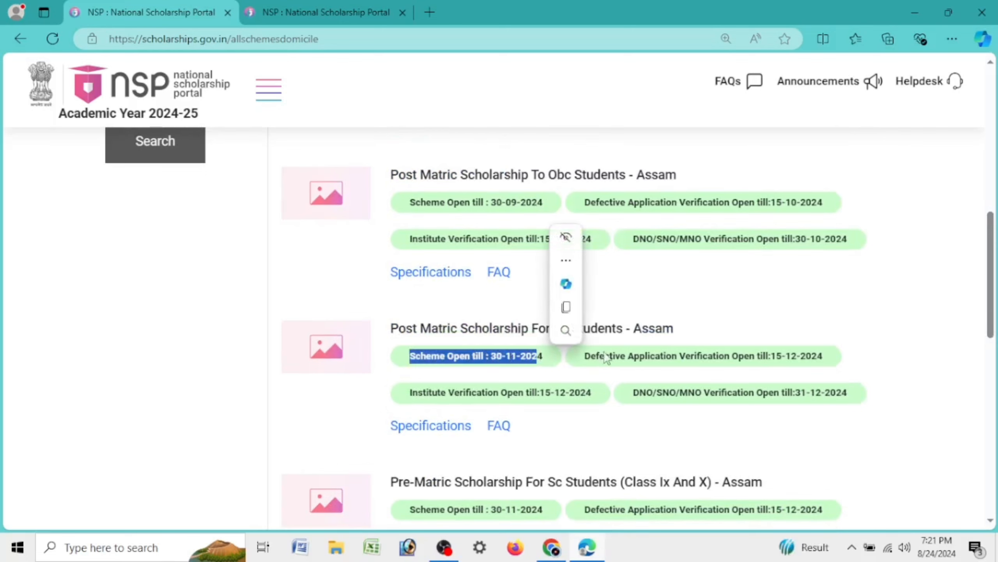
pyautogui.click(708, 290)
# Highlight Pre Matric OBC Class 9 and 10 (open till 30-09-2024) and the Post Matric ST Students title
pyautogui.scroll(-8, 703, 277)
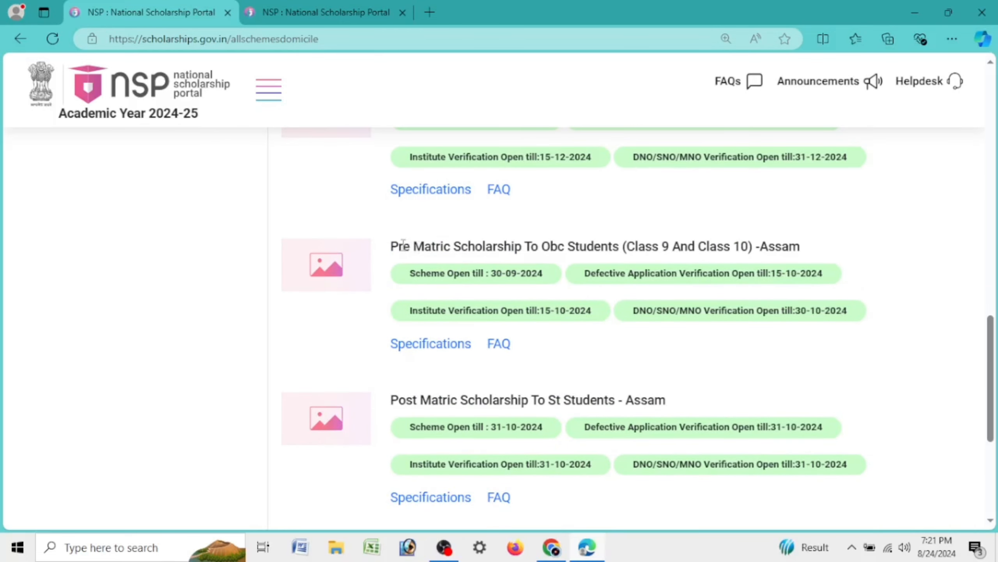
pyautogui.moveTo(403, 243); pyautogui.dragTo(811, 249)
pyautogui.moveTo(409, 273); pyautogui.dragTo(557, 275)
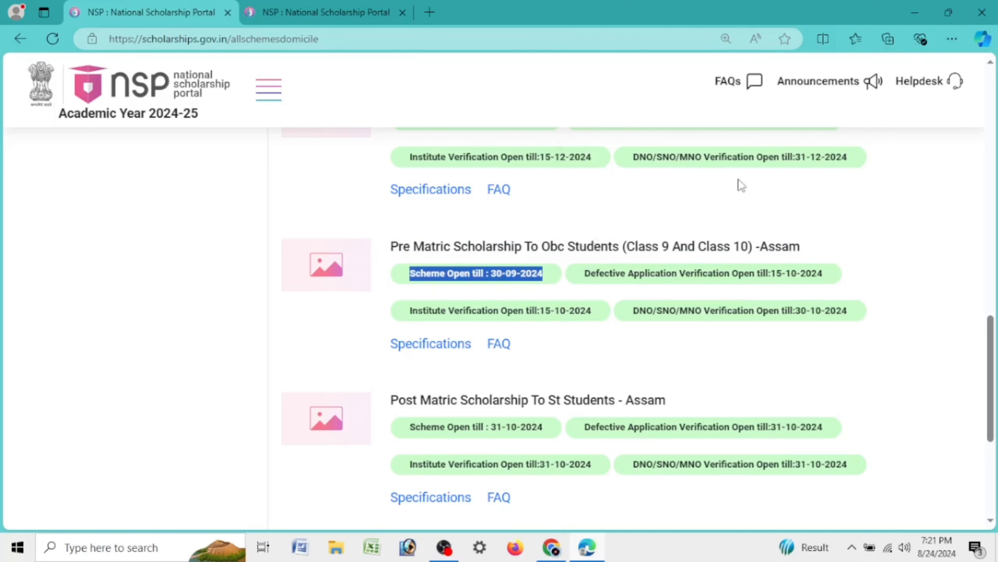
pyautogui.scroll(-5, 740, 185)
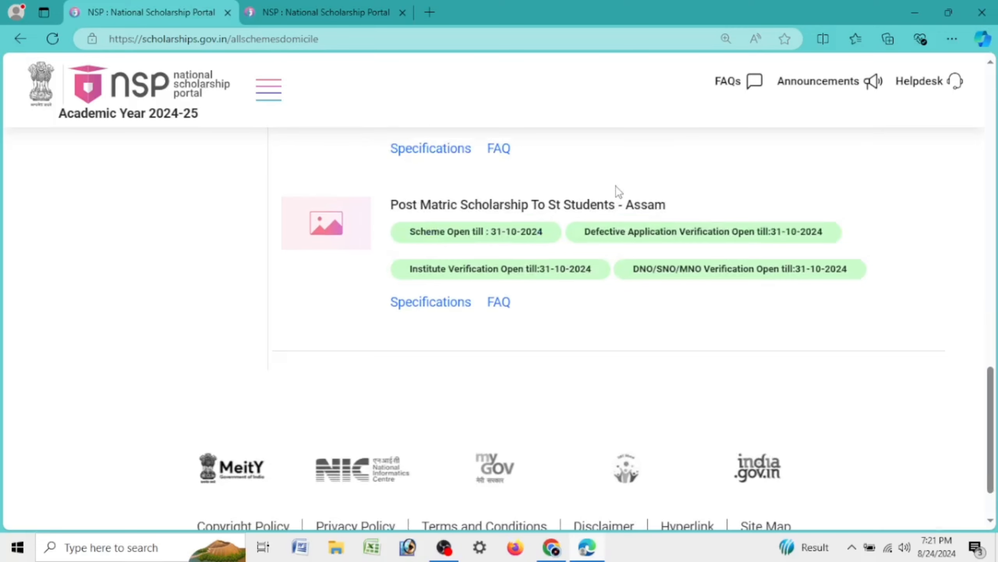
pyautogui.tripleClick(472, 208)
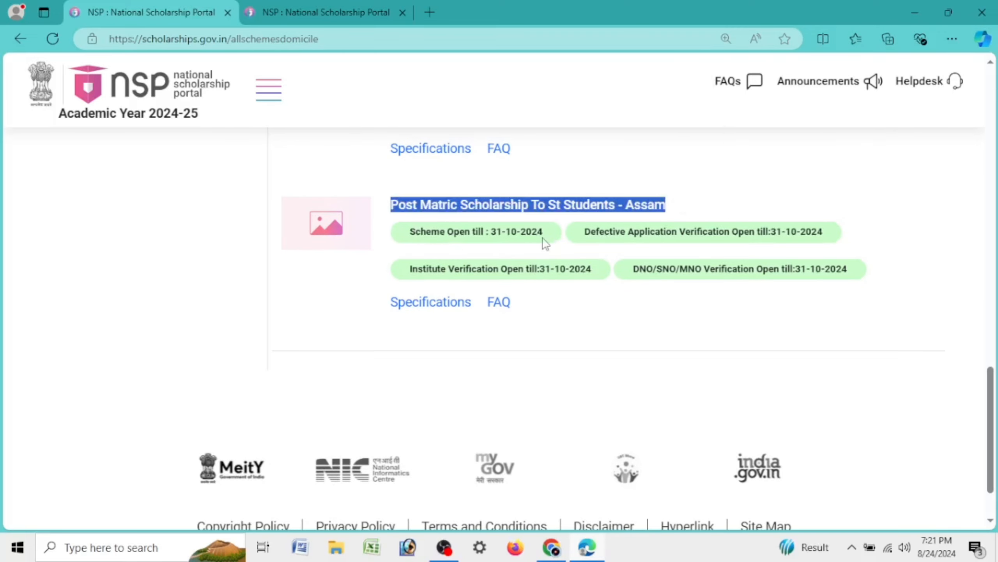
pyautogui.scroll(20, 544, 222)
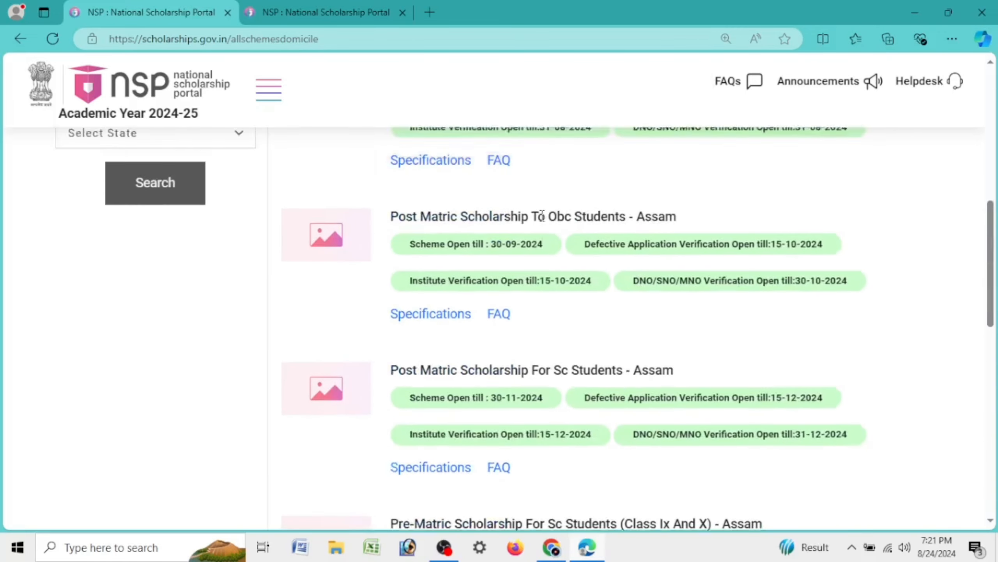
pyautogui.scroll(1, 551, 215)
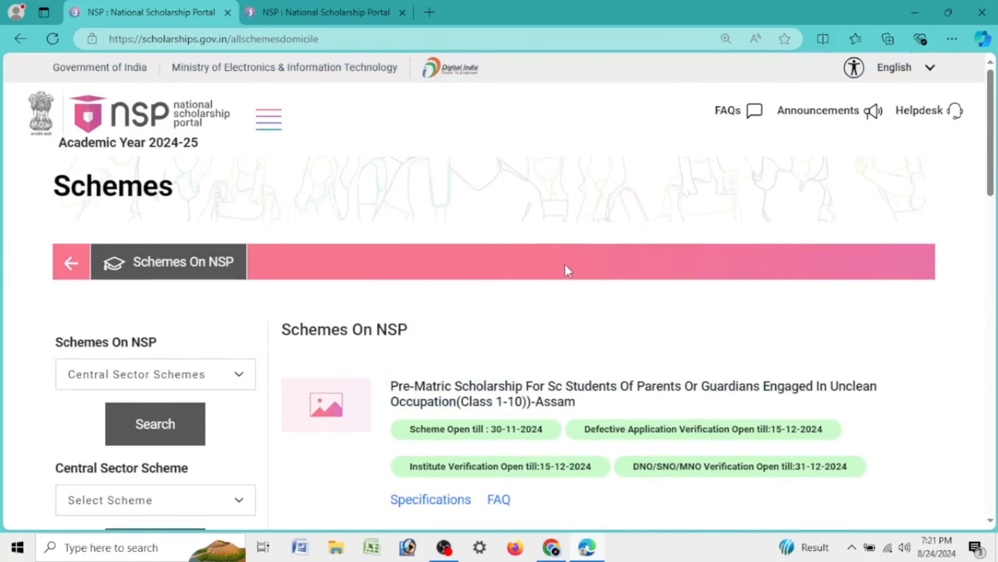
pyautogui.click(310, 6)
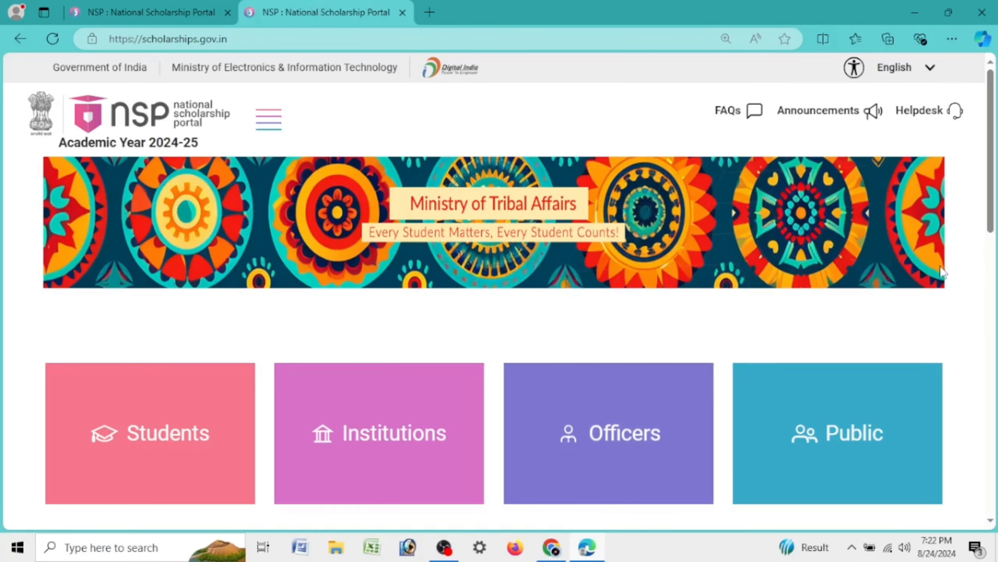
pyautogui.click(273, 118)
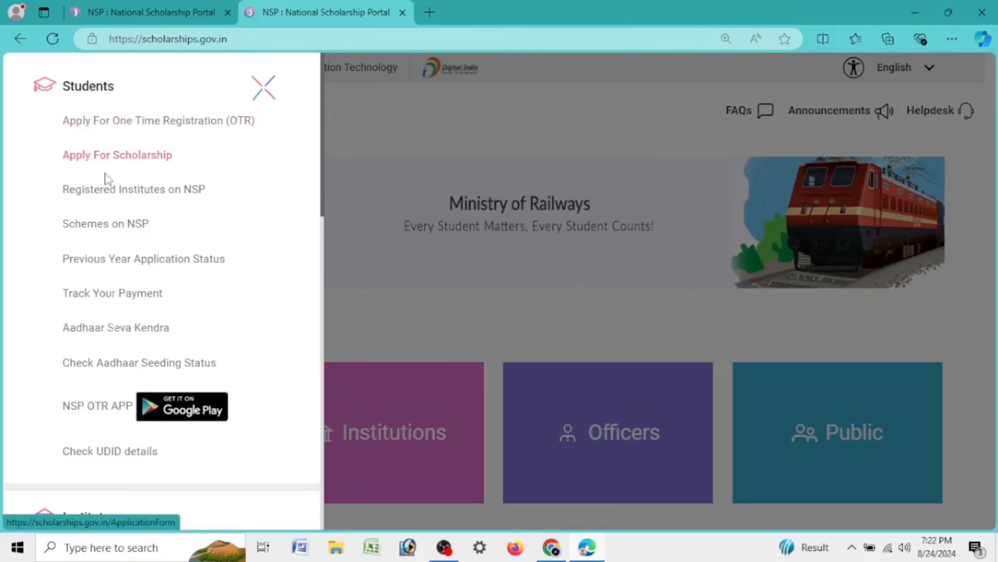
pyautogui.click(117, 235)
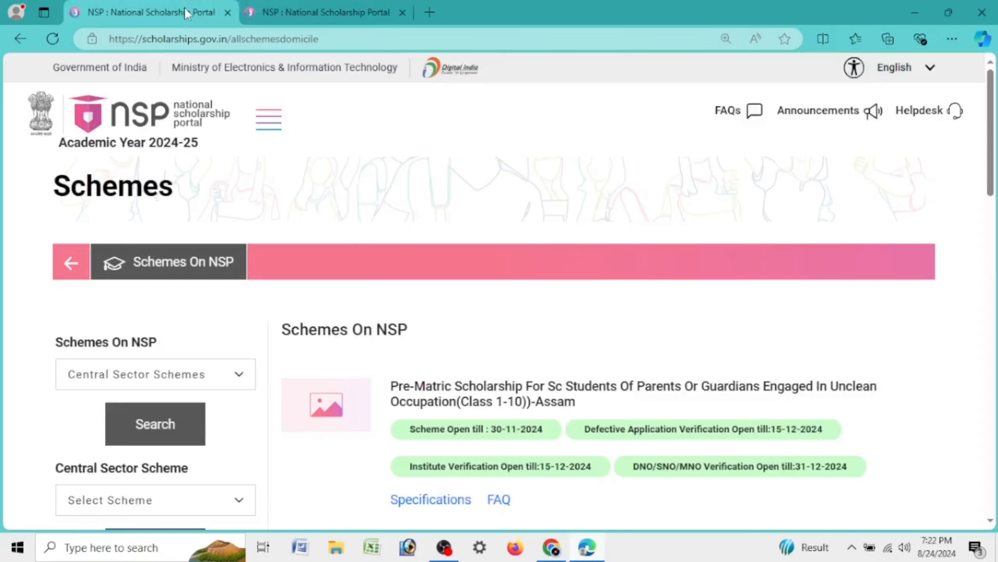
# Search schemes under the Centrally Sponsored Schemes category
pyautogui.scroll(-5, 172, 211)
pyautogui.click(165, 184)
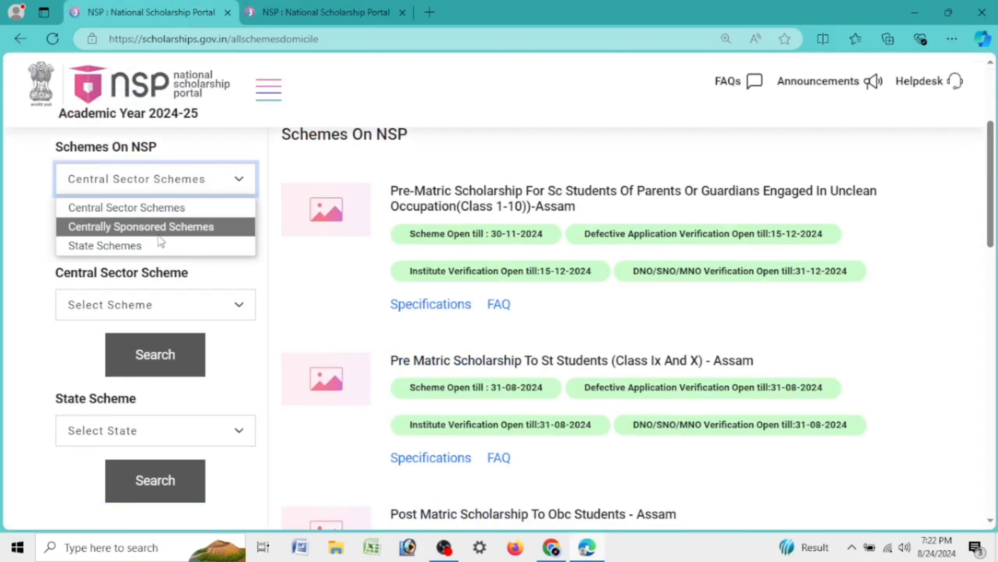
pyautogui.click(158, 230)
pyautogui.click(161, 232)
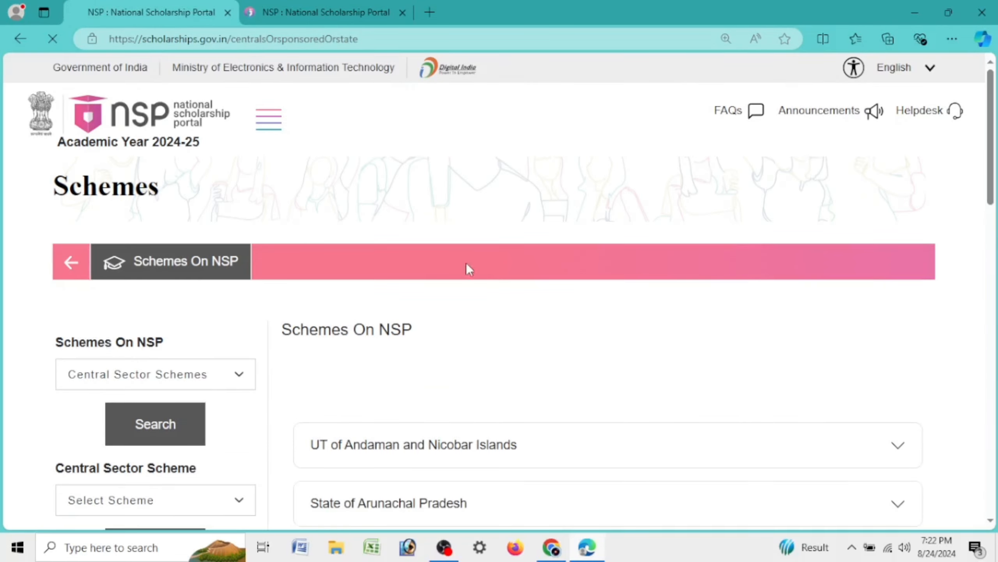
# Browse the State of Assam scheme list, then choose UGC as the central sector scheme
pyautogui.scroll(-3, 468, 269)
pyautogui.click(446, 385)
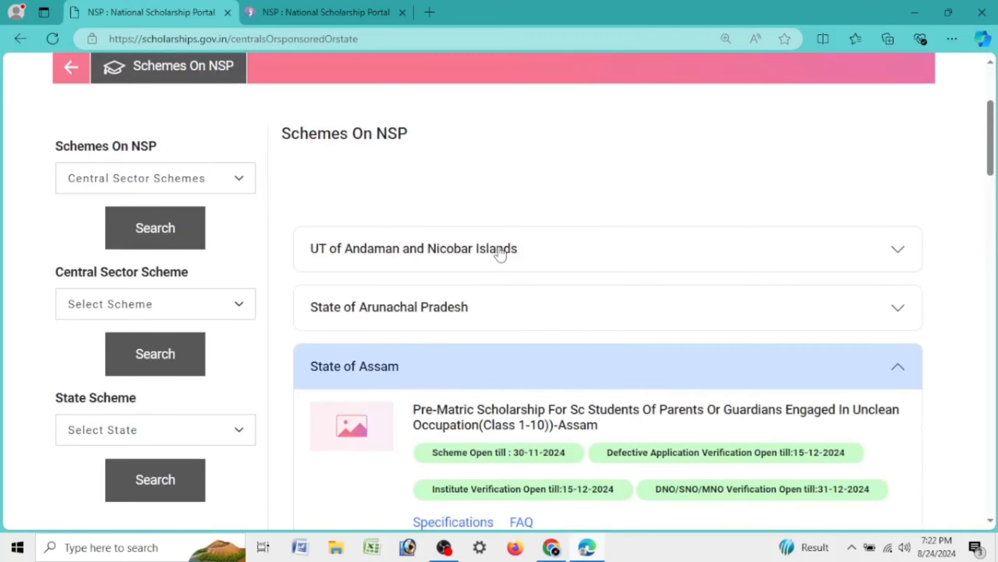
pyautogui.scroll(-10, 459, 232)
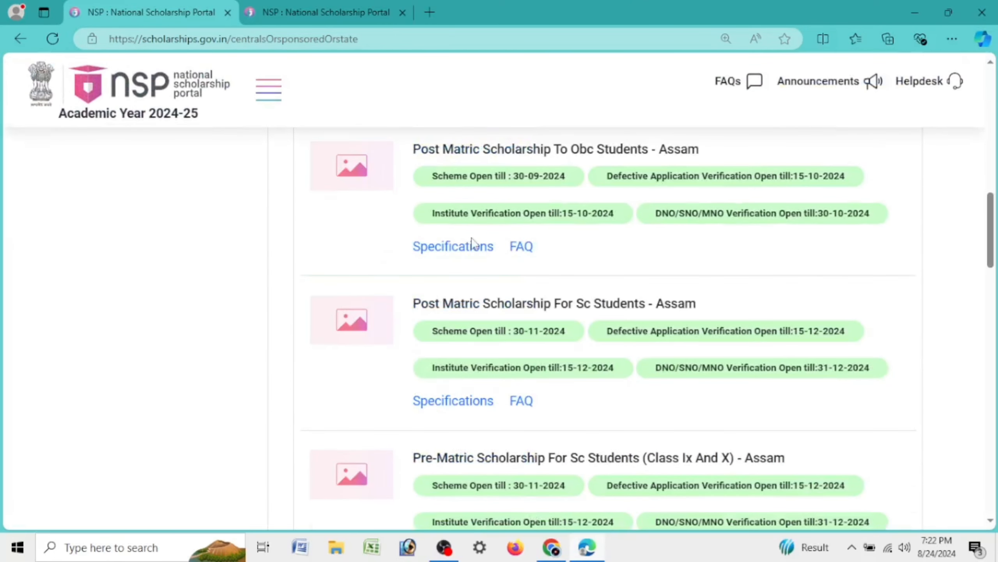
pyautogui.scroll(-8, 538, 251)
pyautogui.scroll(8, 537, 255)
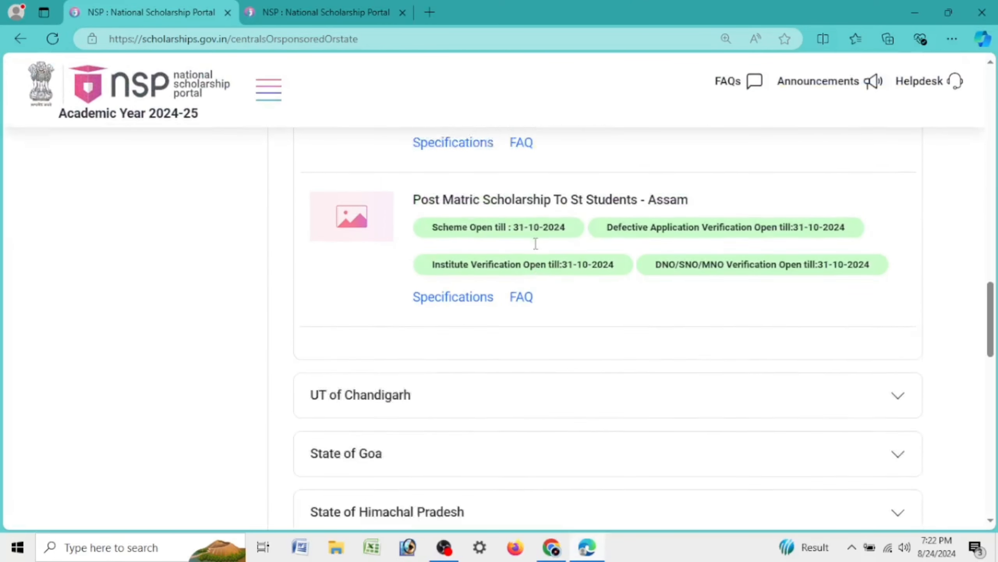
pyautogui.scroll(10, 538, 250)
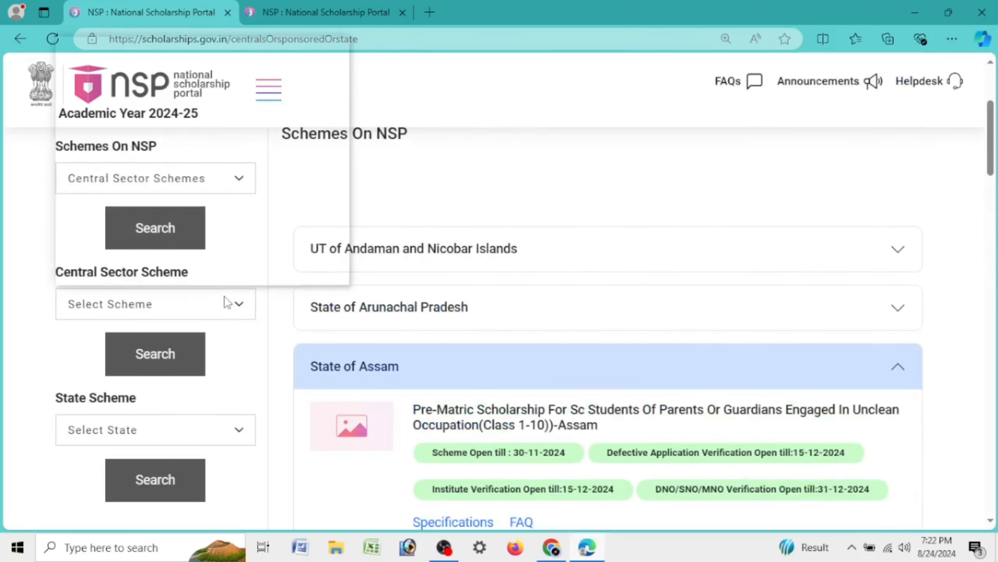
pyautogui.click(226, 303)
pyautogui.click(197, 269)
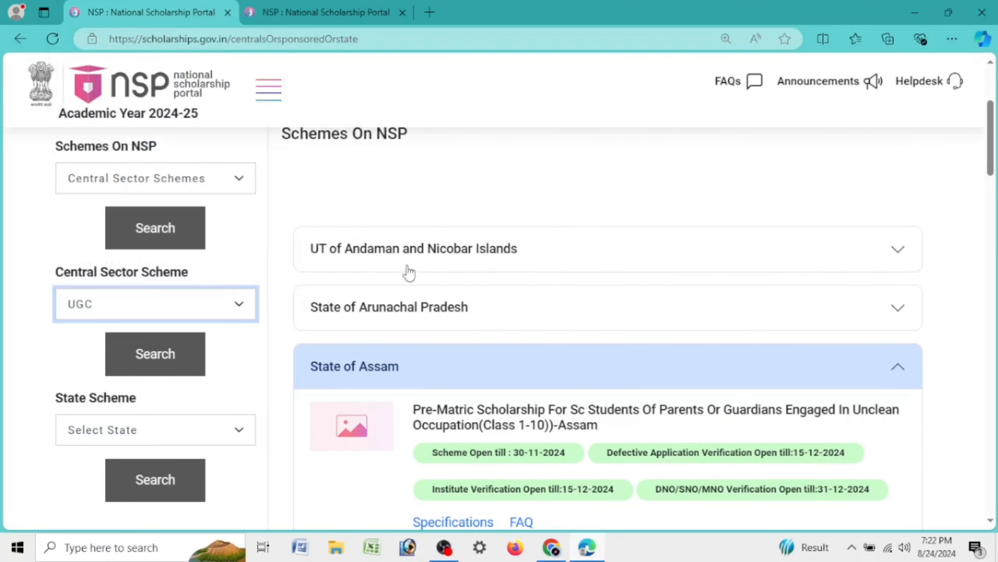
# Search the UGC schemes and mark National Scholarship For Post Graduate Studies' 31-10-2024 closing date
pyautogui.click(176, 364)
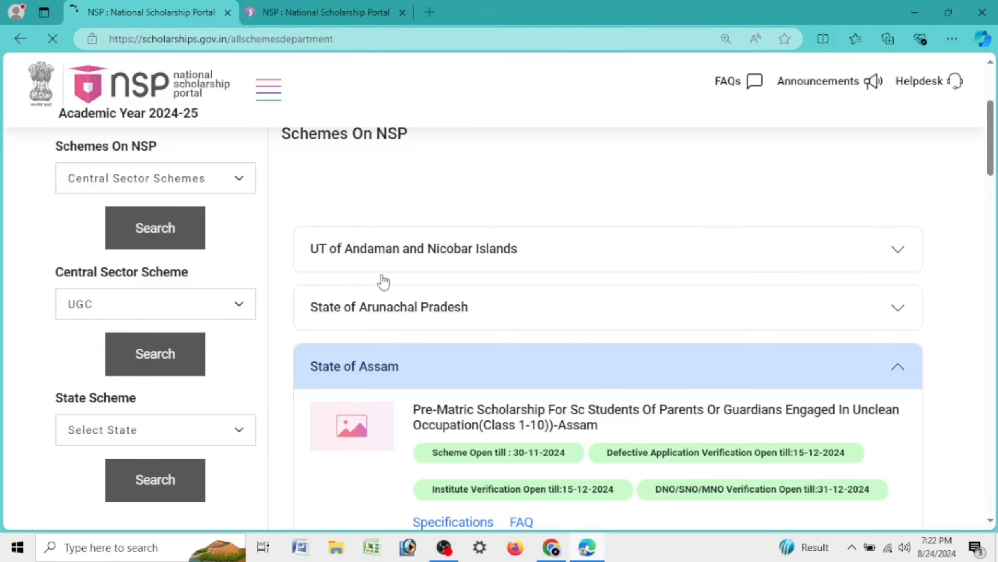
pyautogui.scroll(-5, 430, 260)
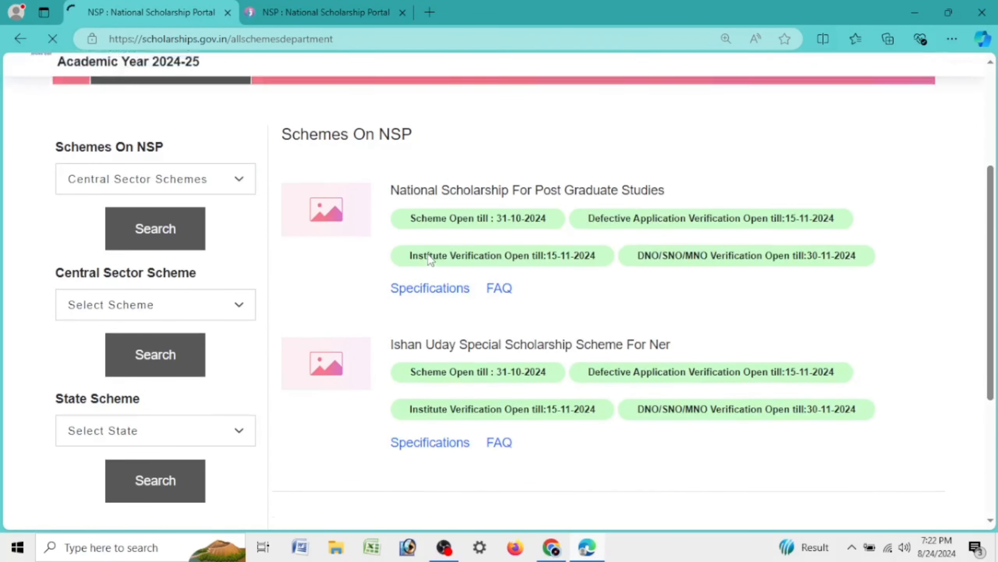
pyautogui.moveTo(665, 190); pyautogui.dragTo(371, 201)
pyautogui.moveTo(489, 221); pyautogui.dragTo(547, 221)
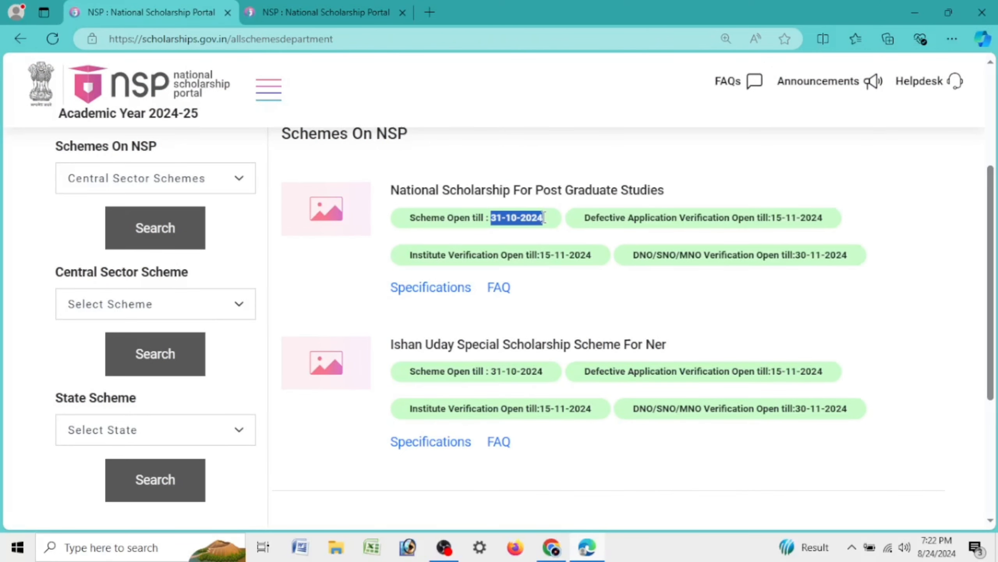
# Mark the Ishan Uday Special Scholarship Scheme For Ner title and its 31-10-2024 open-till date
pyautogui.moveTo(391, 344); pyautogui.dragTo(683, 352)
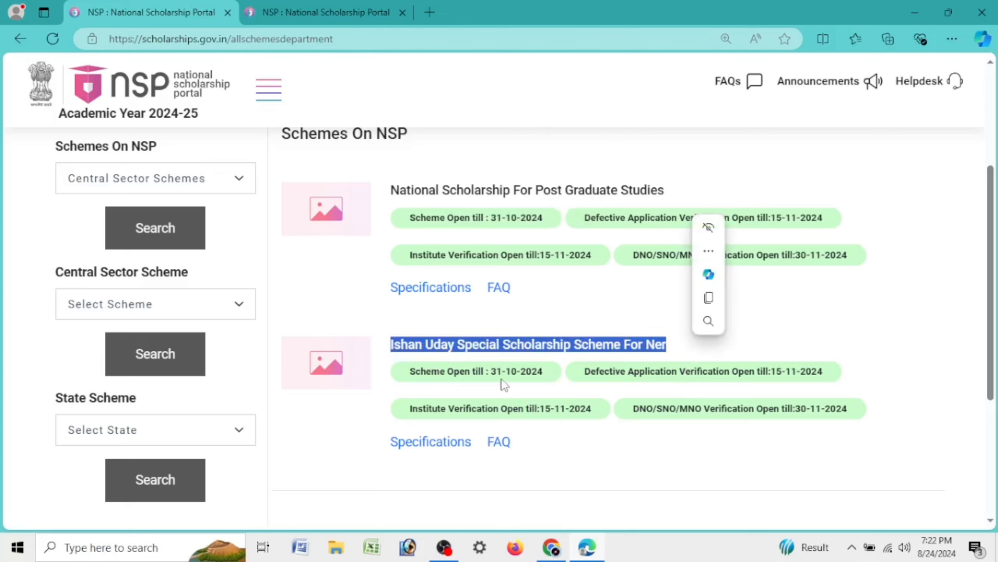
pyautogui.moveTo(397, 372); pyautogui.dragTo(544, 383)
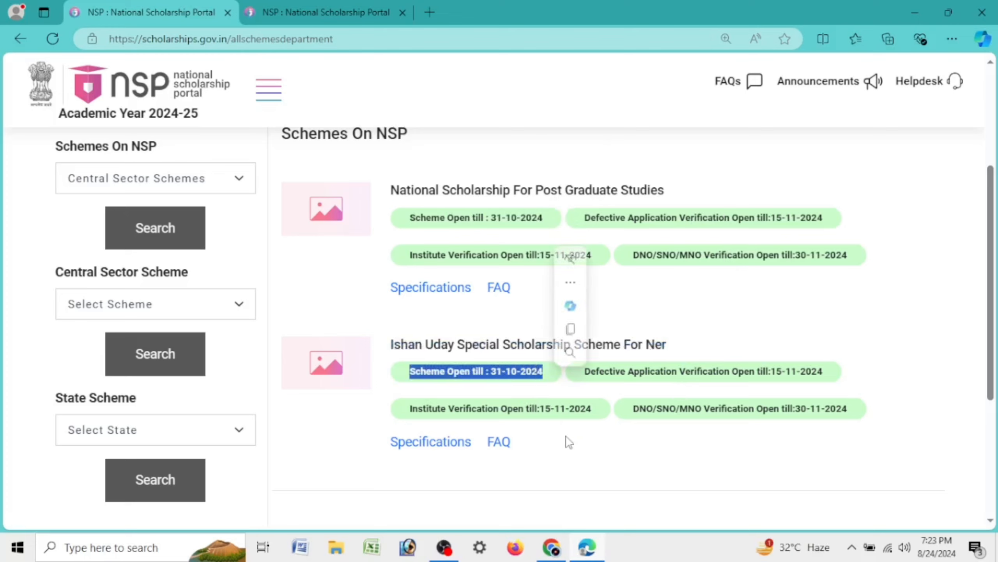
pyautogui.moveTo(451, 288); pyautogui.dragTo(448, 288)
pyautogui.moveTo(392, 344); pyautogui.dragTo(668, 350)
pyautogui.moveTo(405, 372); pyautogui.dragTo(544, 373)
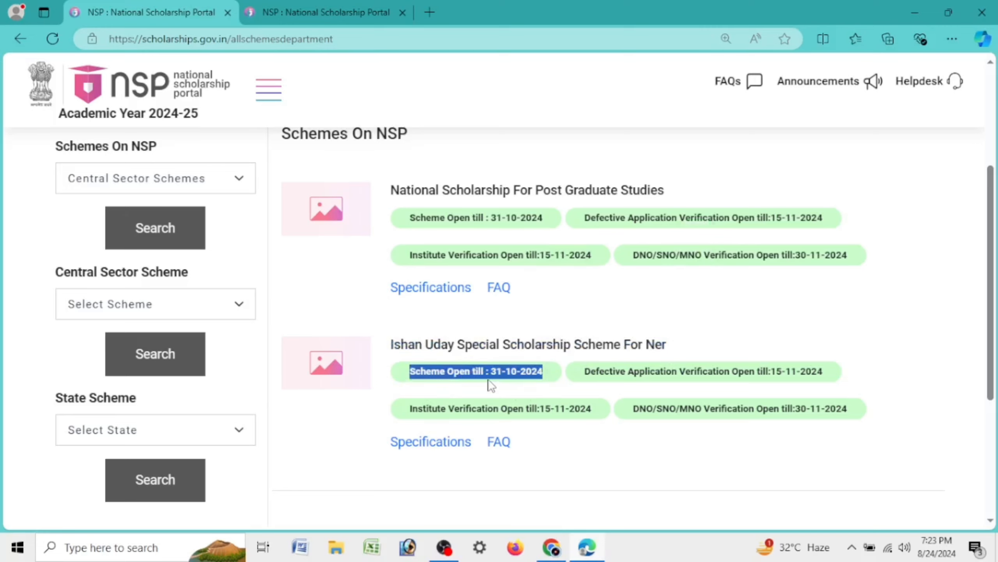
pyautogui.click(631, 358)
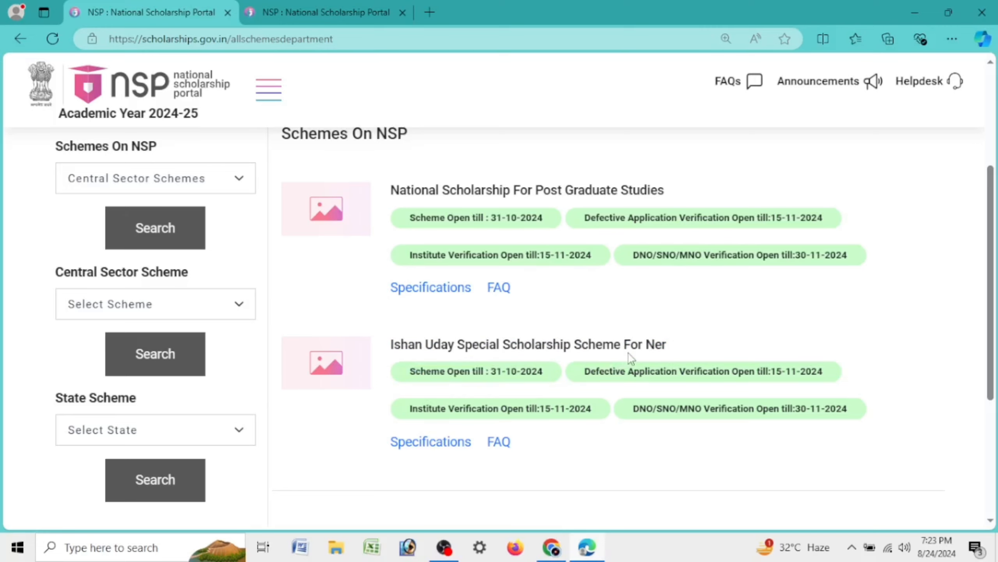
pyautogui.scroll(5, 629, 357)
pyautogui.scroll(-5, 629, 357)
# Go to the Apply For Scholarship login from the other tab's Students menu
pyautogui.click(331, 10)
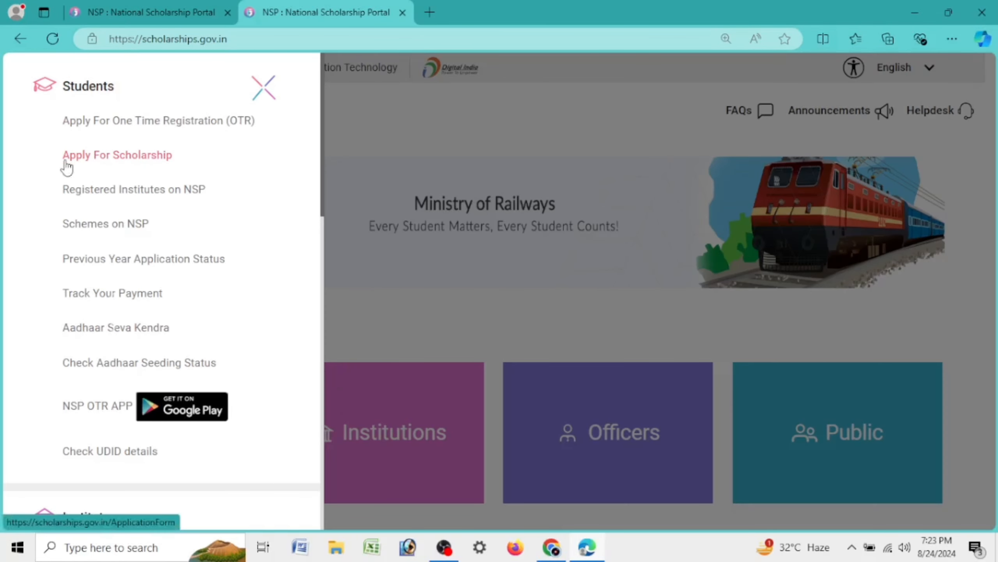
pyautogui.click(117, 159)
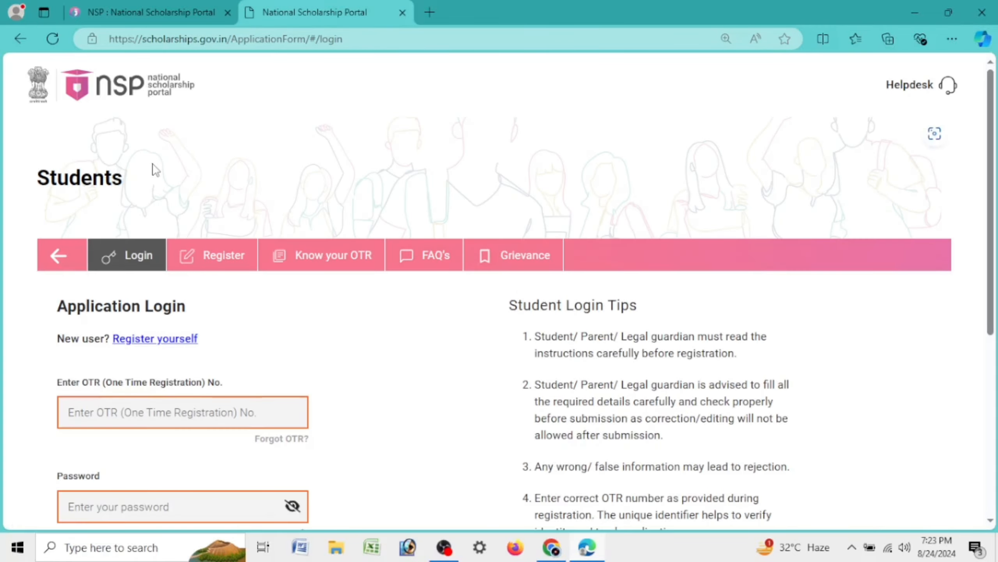
pyautogui.scroll(-5, 155, 170)
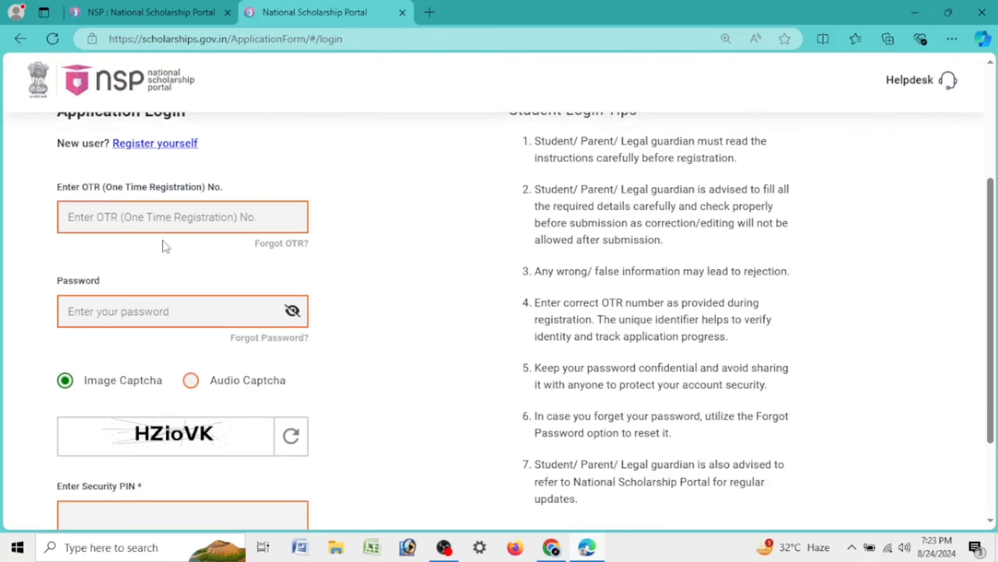
# Enter the OTR number and account password, and begin typing the security PIN
pyautogui.click(157, 219)
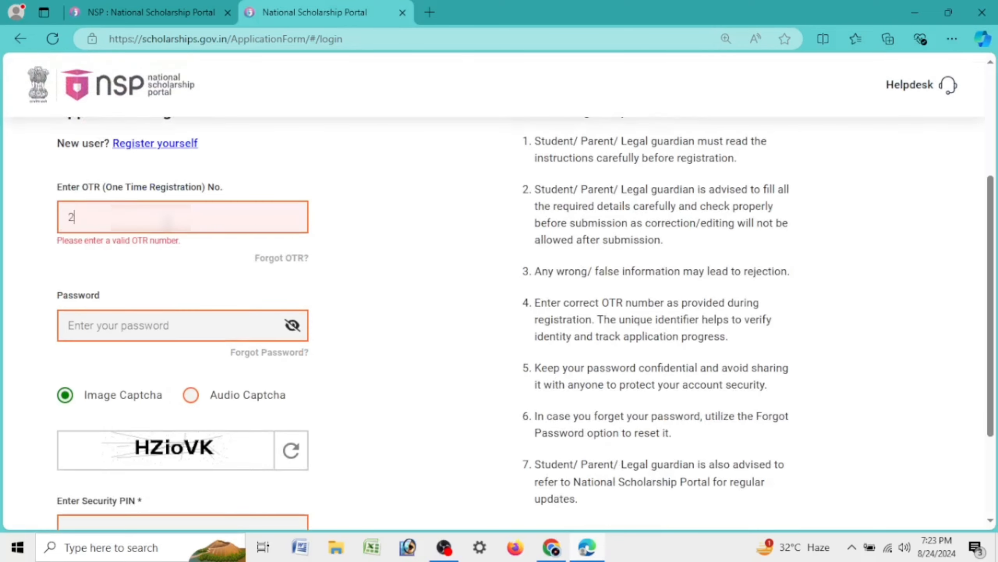
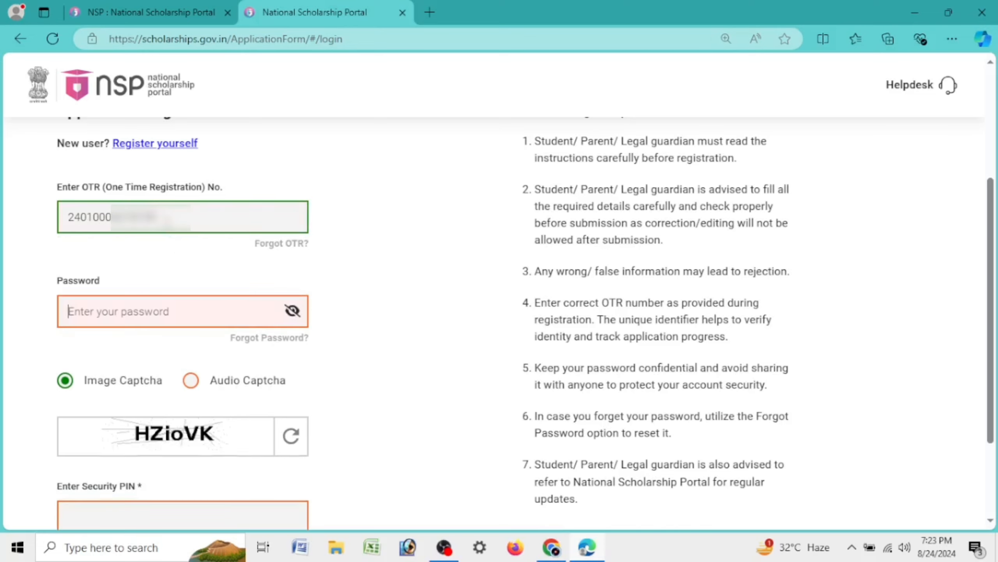
pyautogui.write('•')
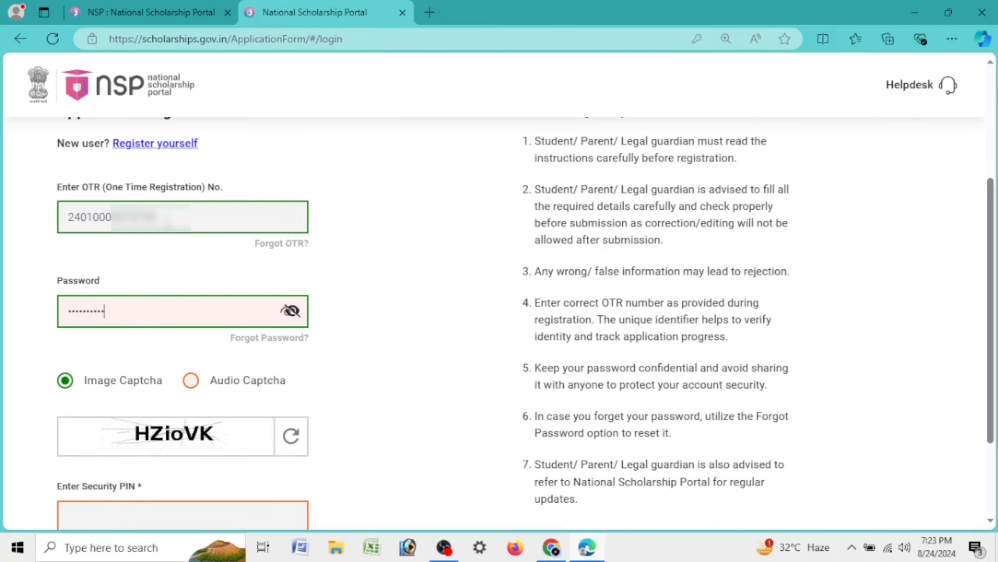
pyautogui.write('•')
pyautogui.press('Tab')
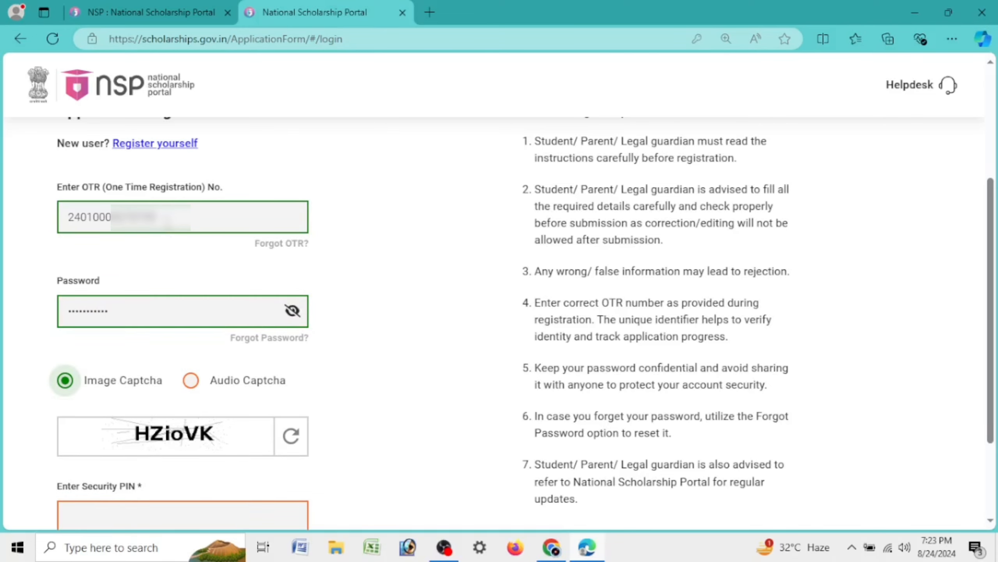
pyautogui.press('Tab')
pyautogui.scroll(-3, 265, 243)
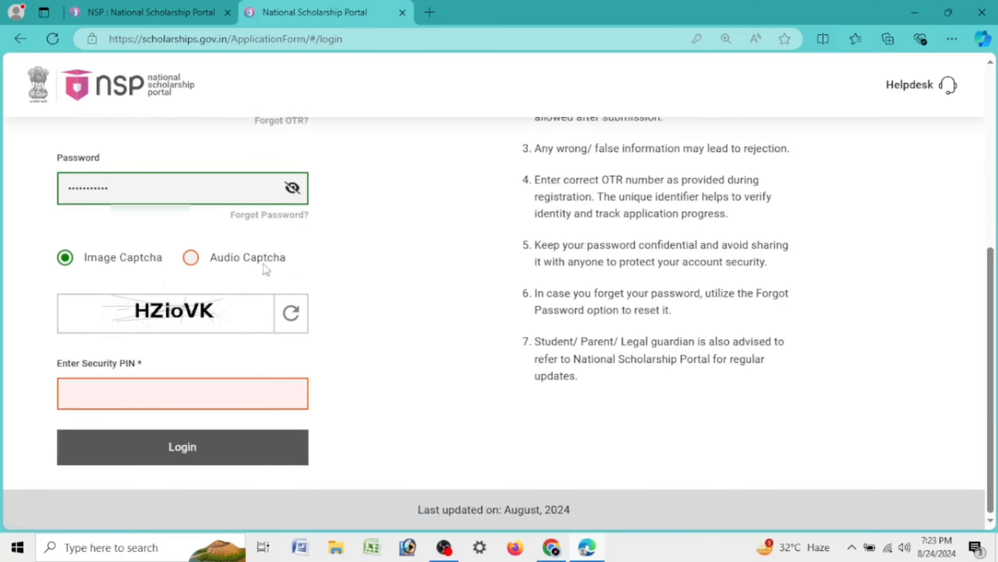
pyautogui.write('HZioVK')
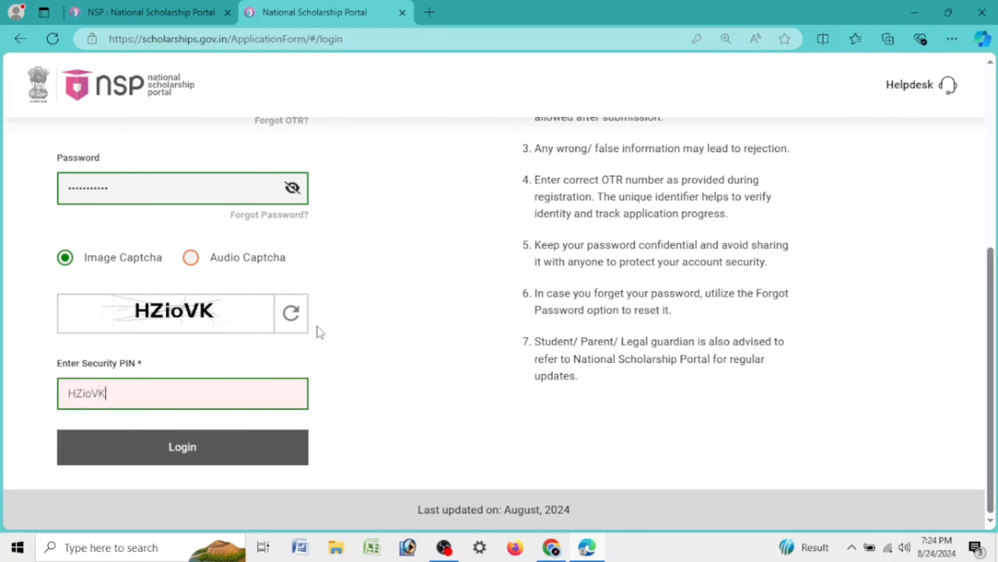
# Log in, dismiss the save-password prompt and close the Logged in successfully message
pyautogui.click(199, 459)
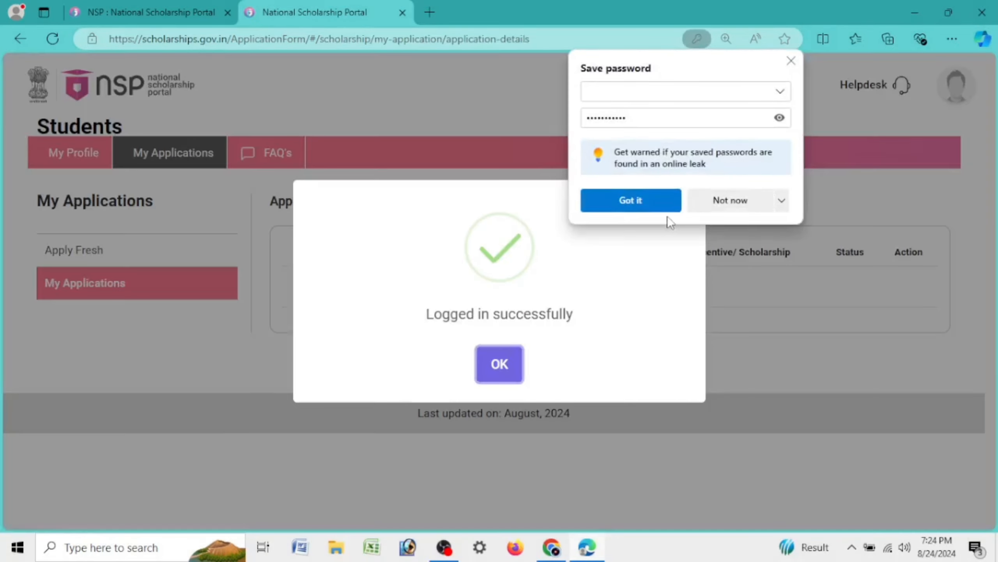
pyautogui.click(724, 201)
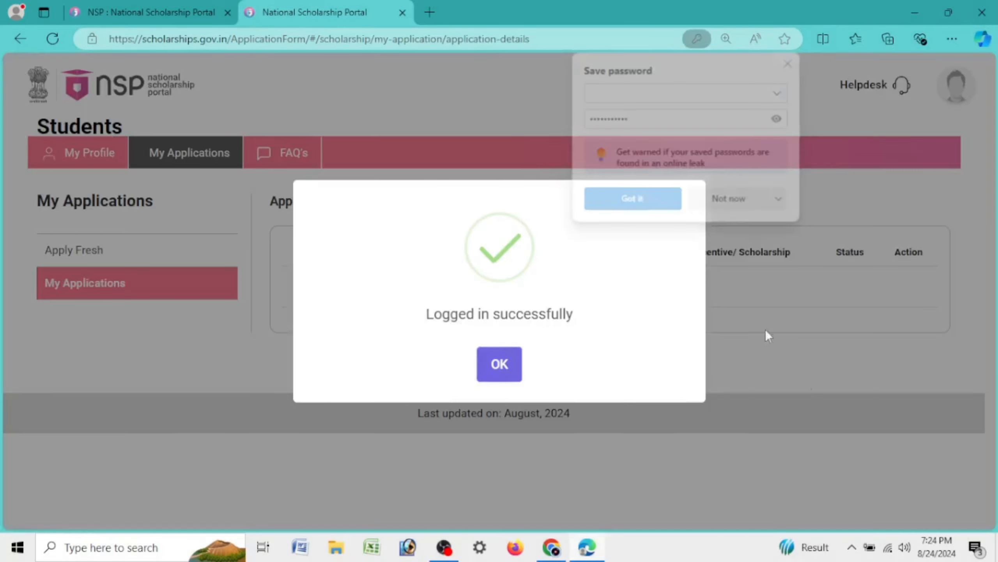
pyautogui.moveTo(412, 328); pyautogui.dragTo(647, 324)
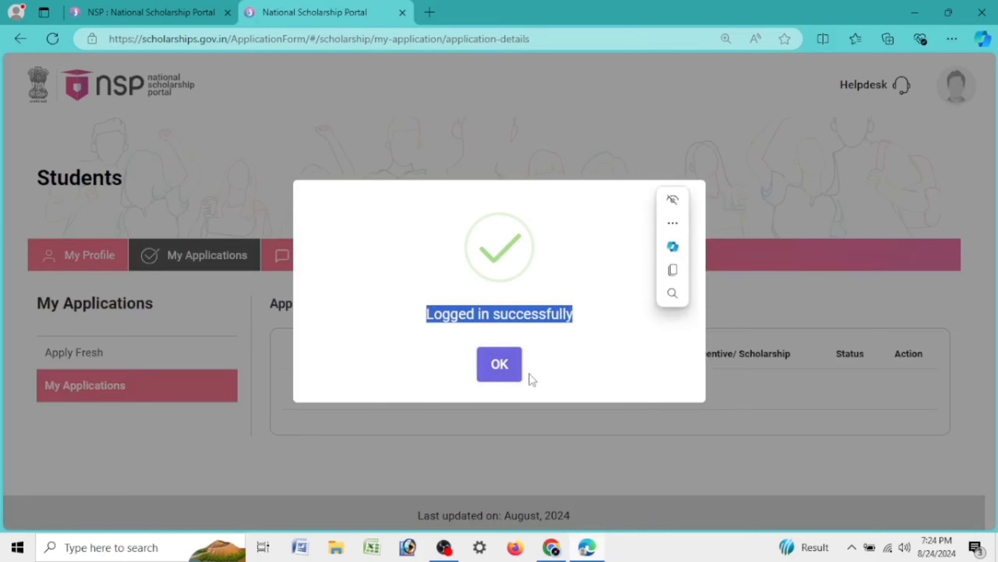
pyautogui.click(511, 370)
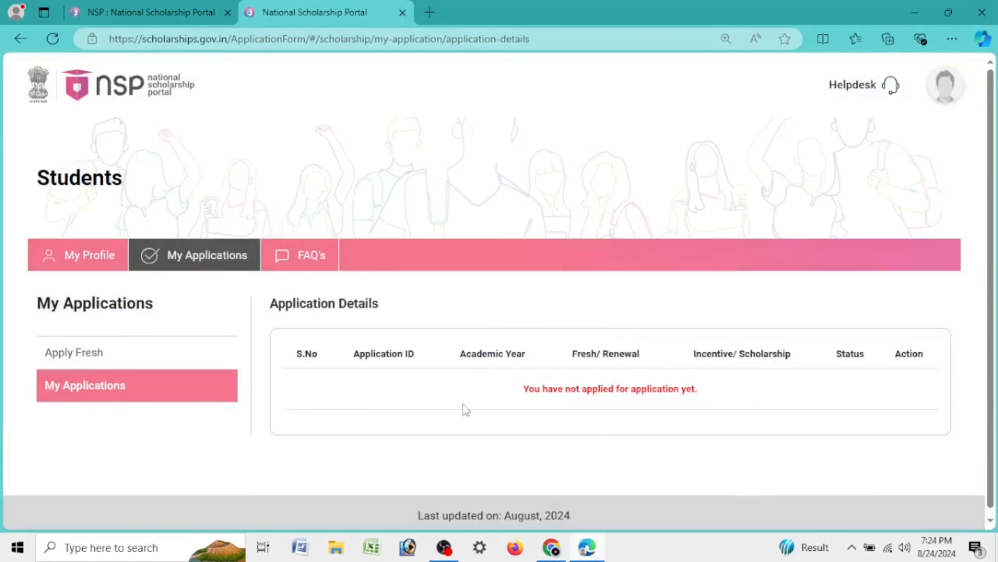
# Review the no-applications-yet message on My Applications and choose Apply Fresh
pyautogui.moveTo(523, 392); pyautogui.dragTo(751, 400)
pyautogui.hotkey('ctrl', '+')
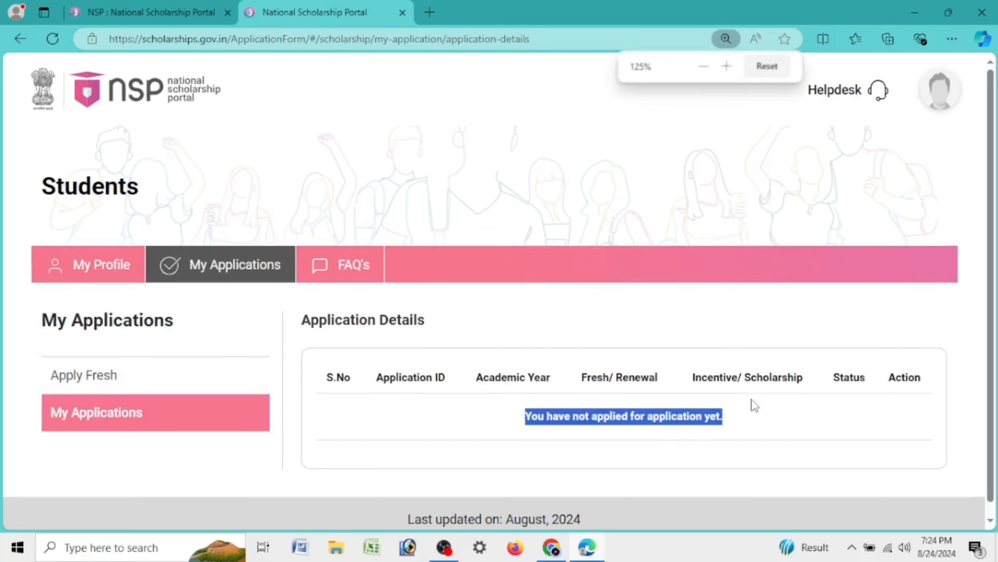
pyautogui.click(663, 437)
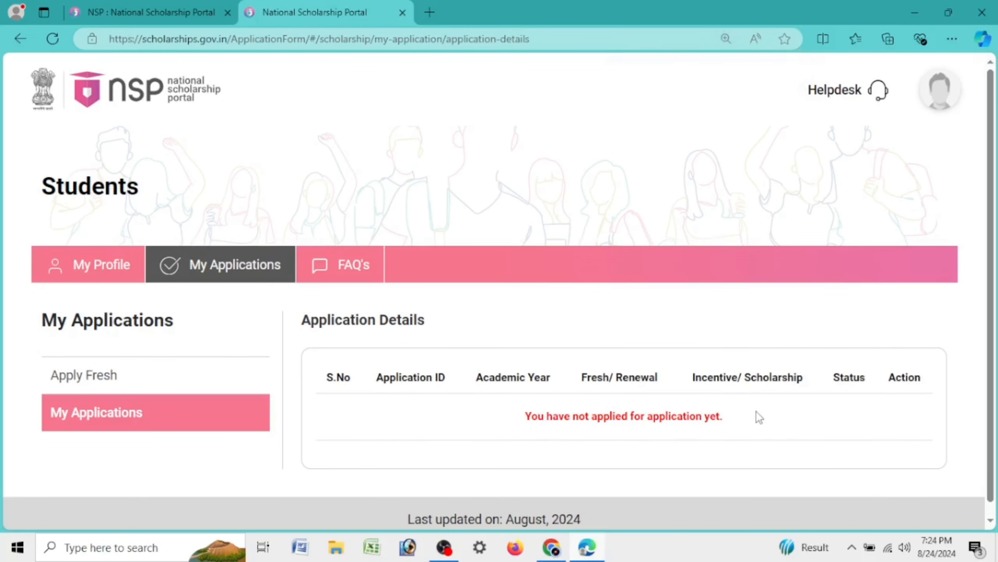
pyautogui.moveTo(41, 321); pyautogui.dragTo(169, 326)
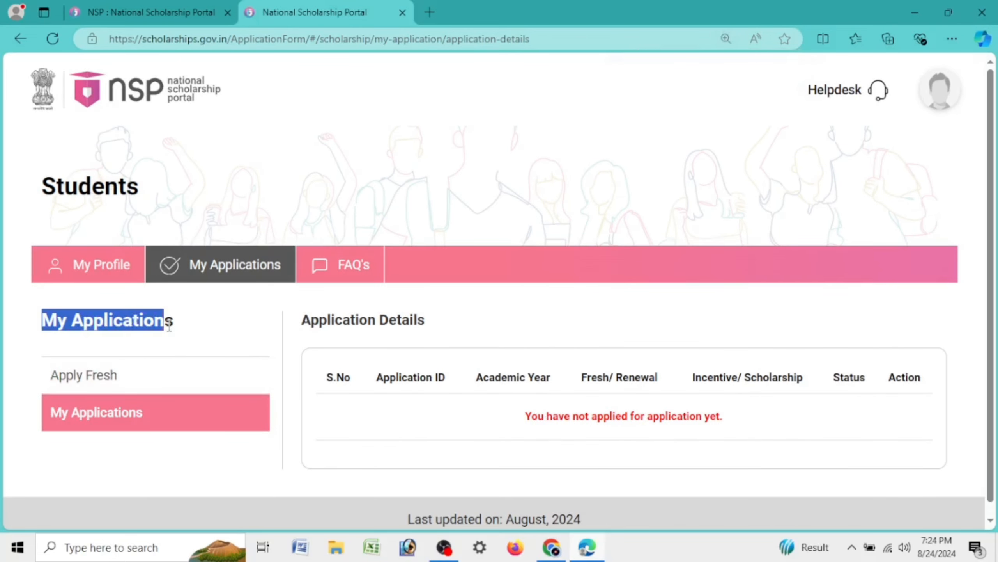
pyautogui.click(106, 383)
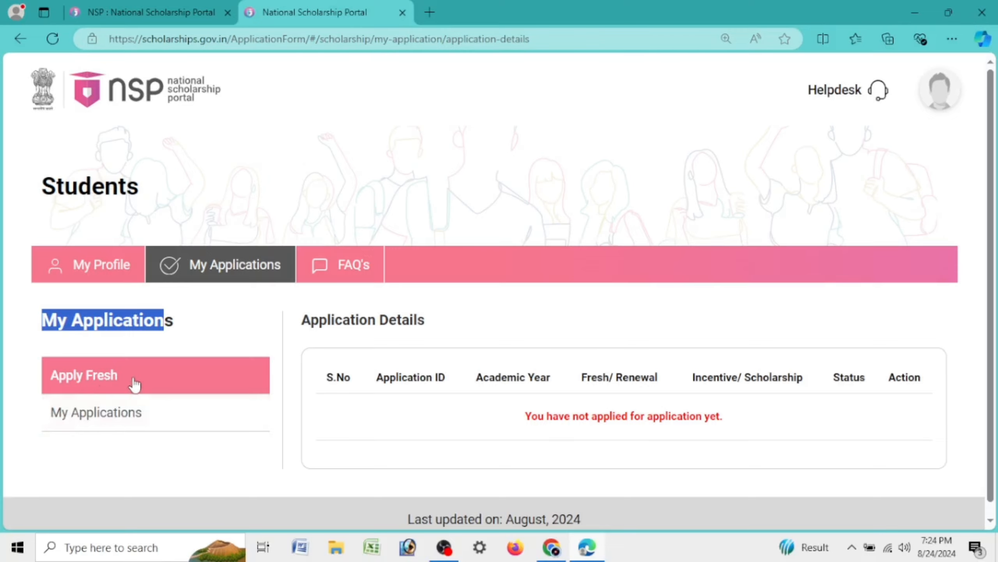
# Tick both undertaking boxes in the fresh application guidelines and agree
pyautogui.click(112, 380)
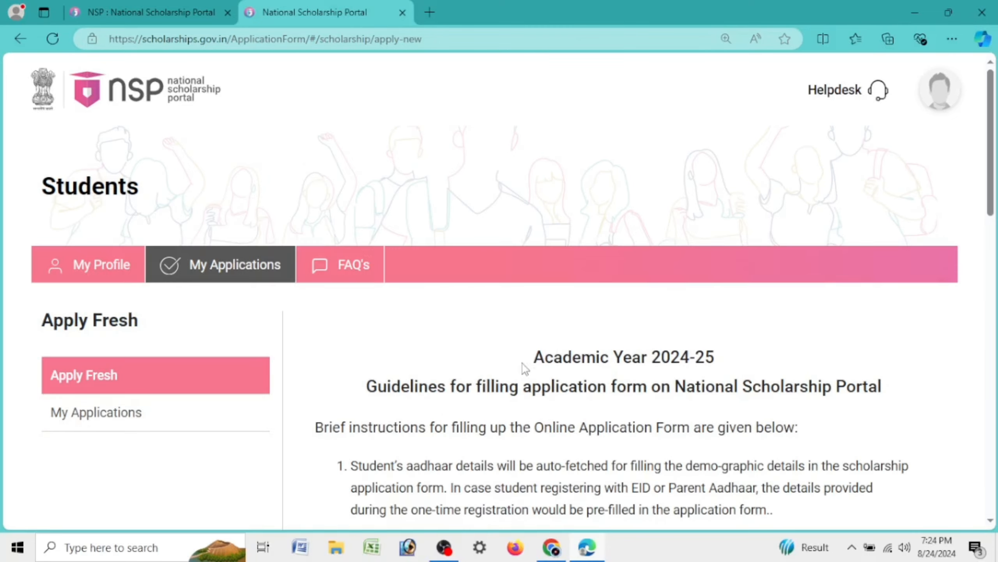
pyautogui.moveTo(526, 369); pyautogui.dragTo(759, 368)
pyautogui.scroll(-5, 622, 326)
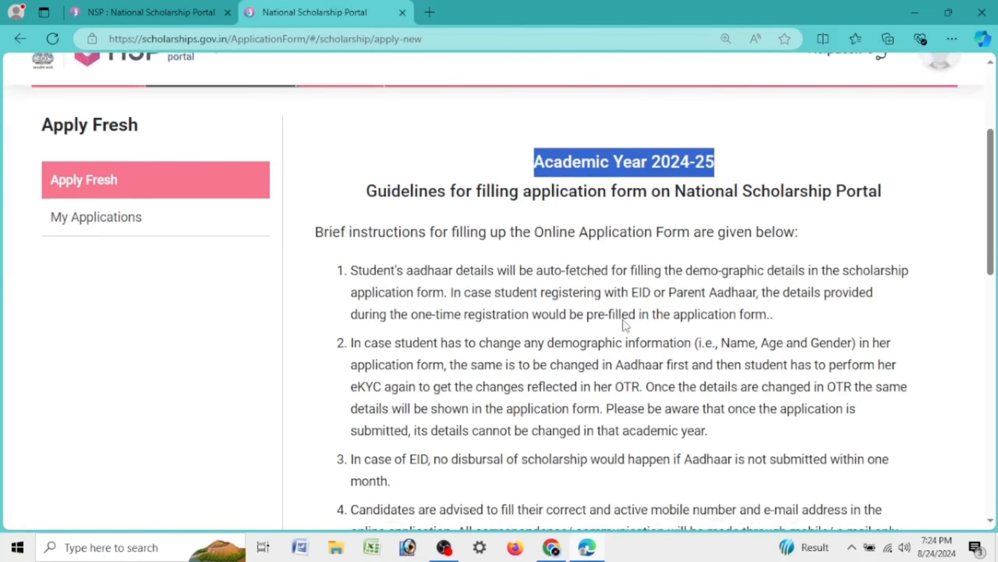
pyautogui.scroll(-20, 625, 325)
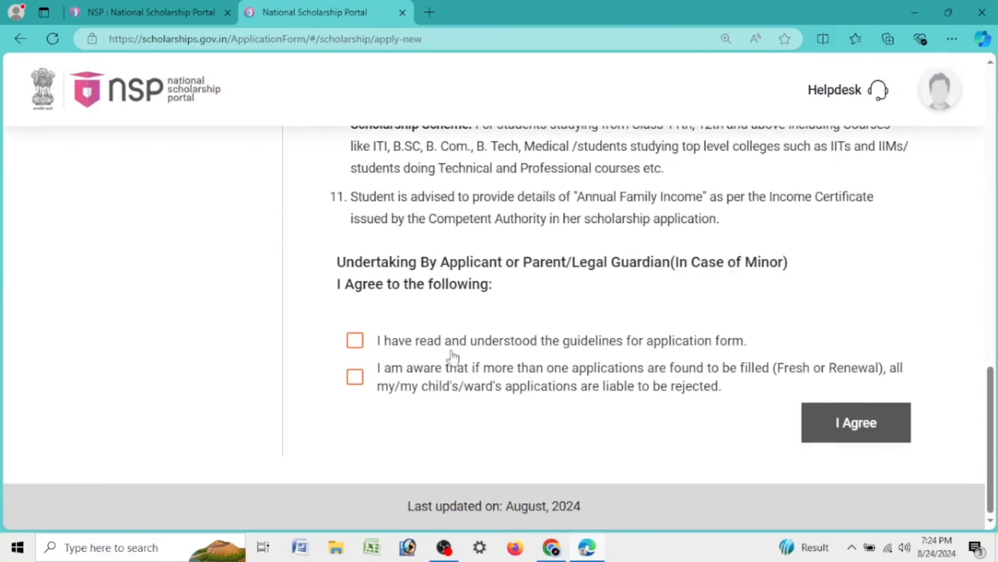
pyautogui.click(354, 340)
pyautogui.click(354, 376)
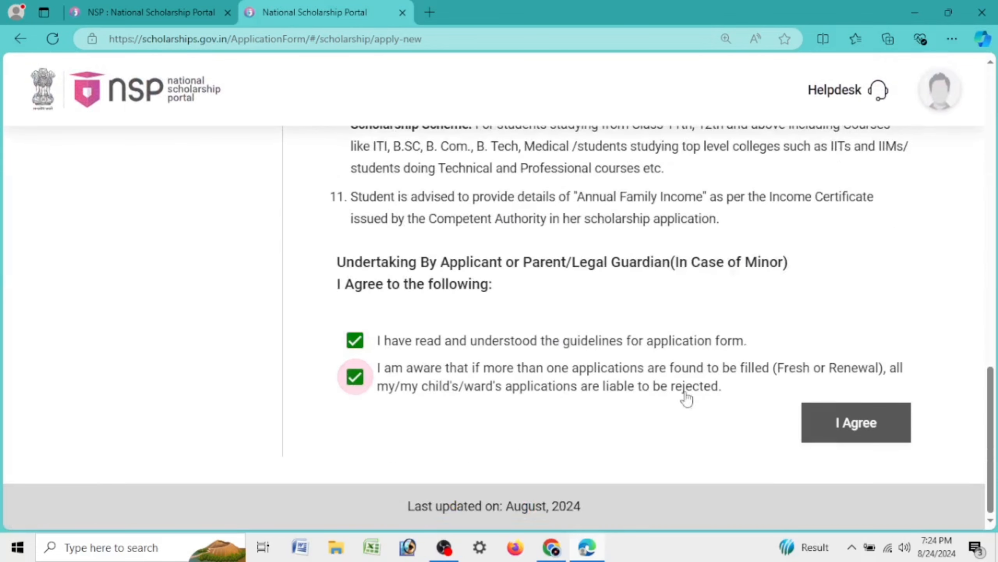
pyautogui.click(855, 423)
# Set domicile state to ASSAM and scholarship category to Post Matric/Top Class/MCM
pyautogui.scroll(7, 751, 364)
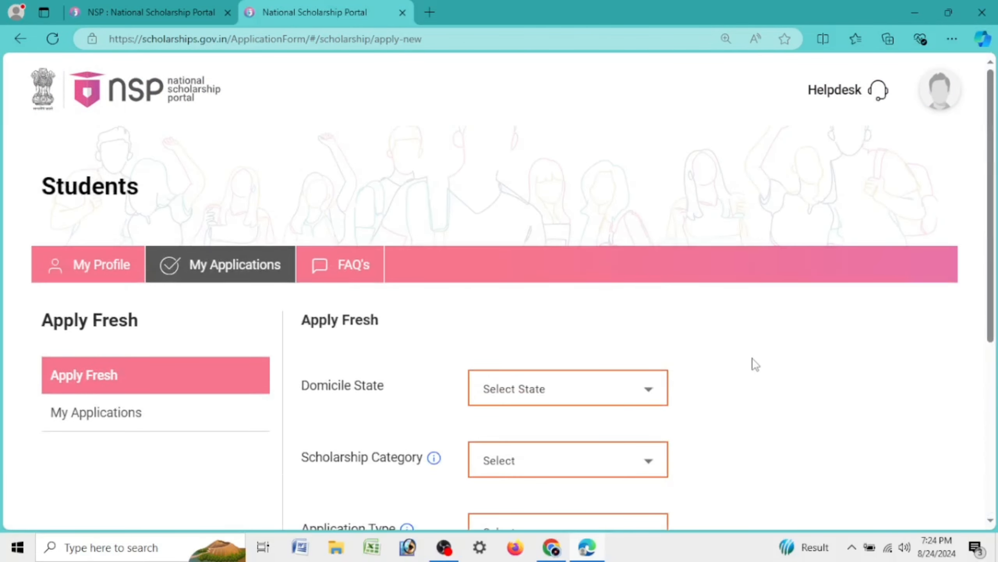
pyautogui.scroll(-4, 754, 364)
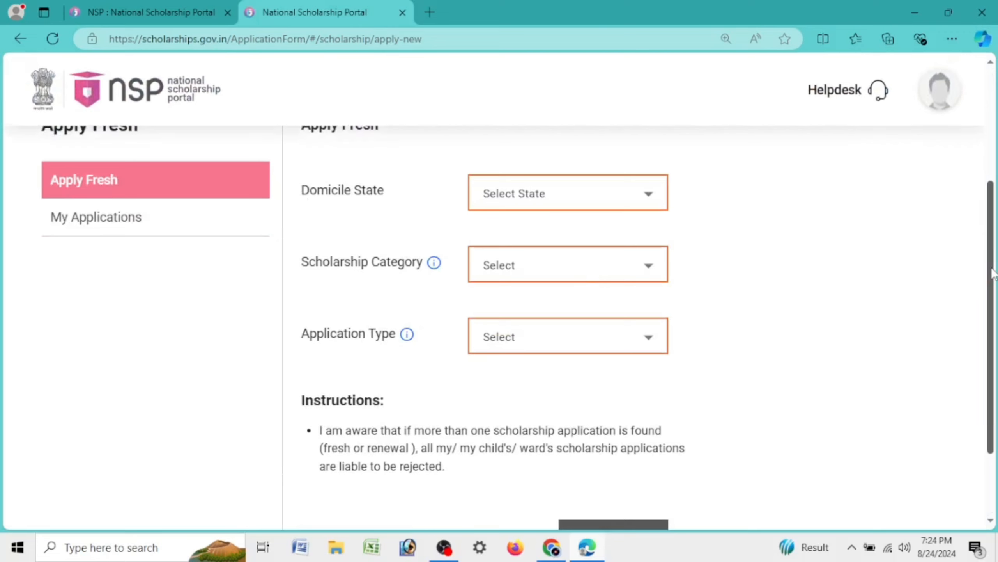
pyautogui.scroll(1, 992, 272)
pyautogui.moveTo(298, 177); pyautogui.dragTo(408, 188)
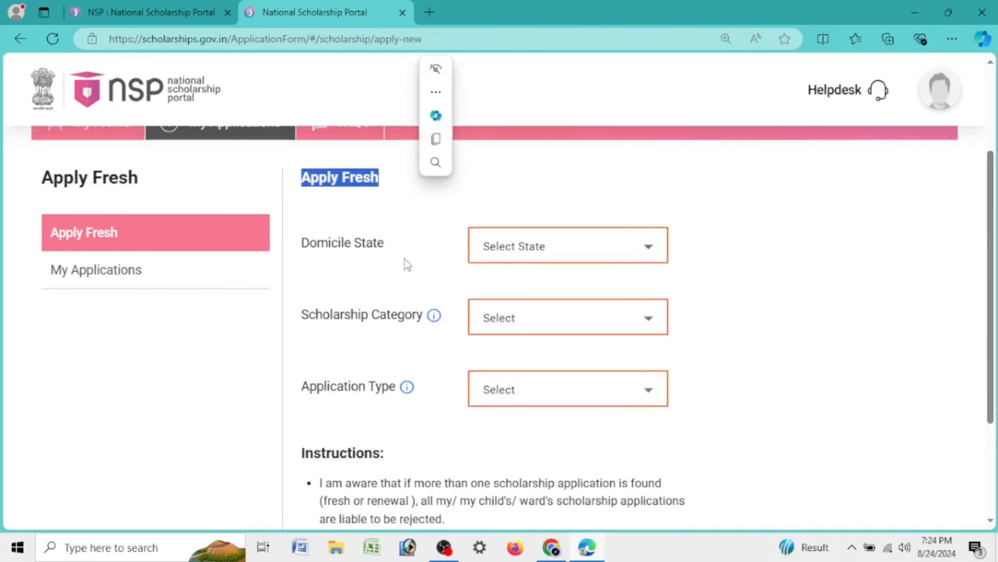
pyautogui.moveTo(295, 251); pyautogui.dragTo(413, 252)
pyautogui.click(515, 255)
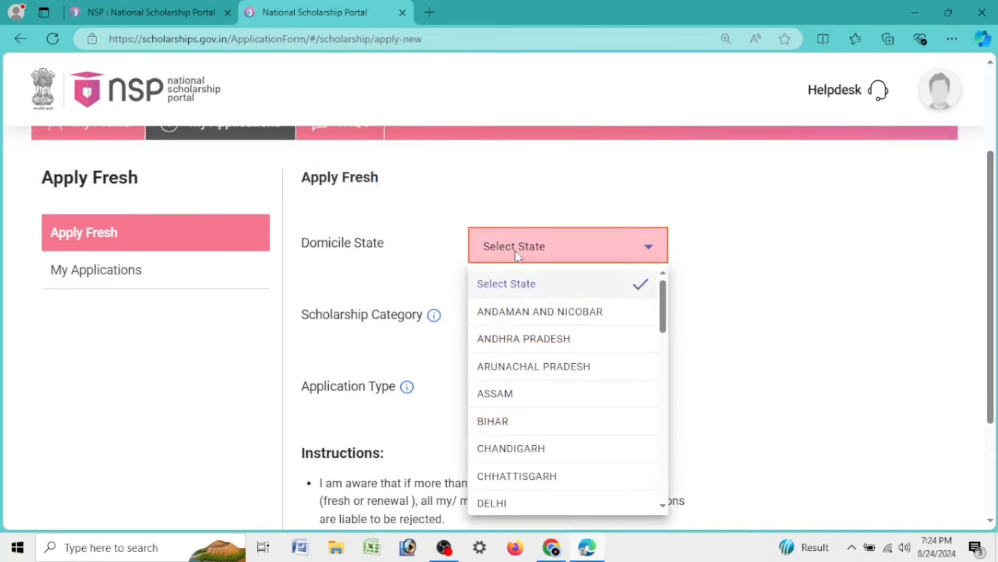
pyautogui.click(509, 393)
pyautogui.moveTo(262, 326); pyautogui.dragTo(410, 325)
pyautogui.click(519, 318)
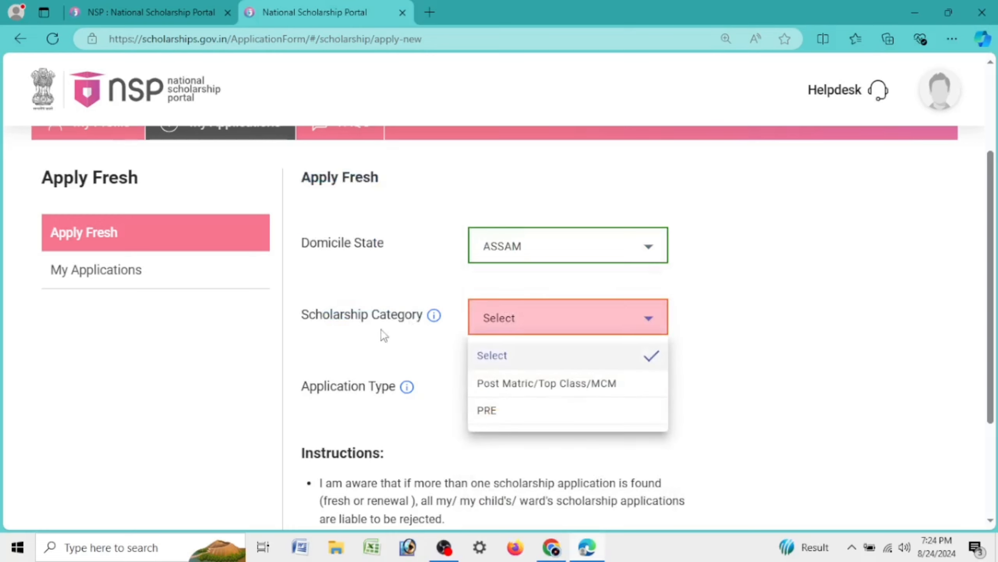
pyautogui.click(560, 393)
# Choose Scholarship as the application type and submit the fresh application form
pyautogui.moveTo(277, 413); pyautogui.dragTo(400, 393)
pyautogui.click(533, 393)
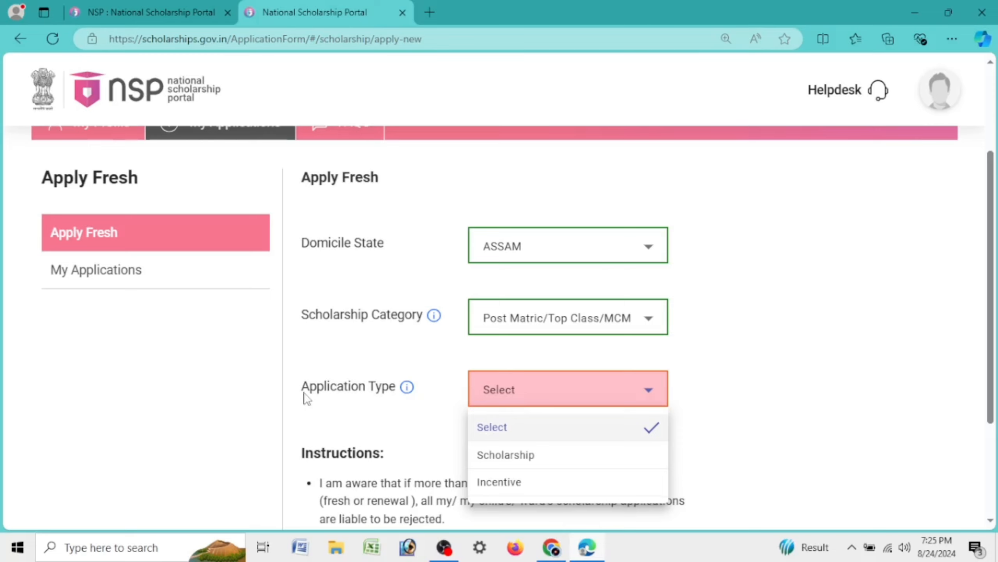
pyautogui.moveTo(304, 394); pyautogui.dragTo(425, 394)
pyautogui.click(514, 389)
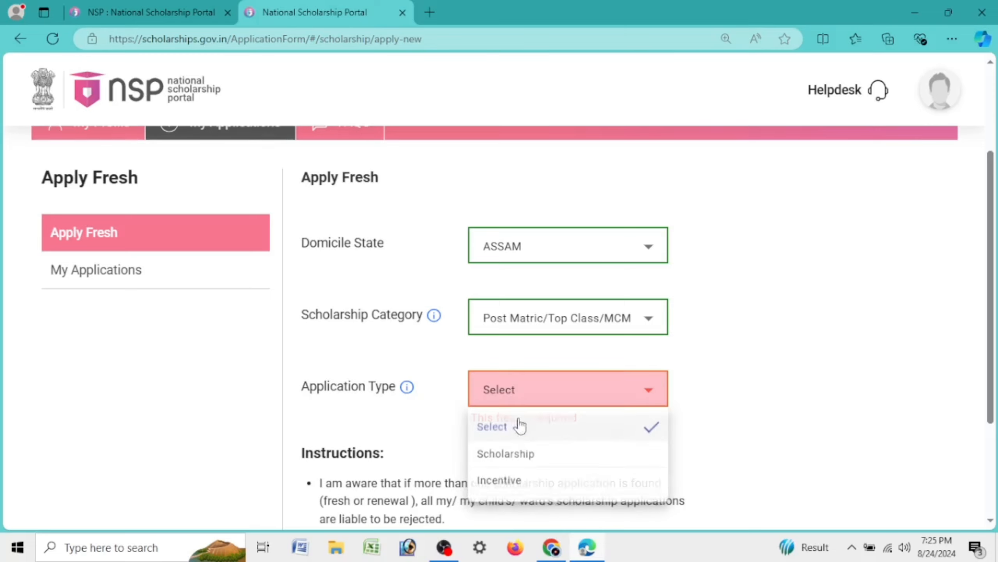
pyautogui.click(527, 455)
pyautogui.scroll(-3, 604, 263)
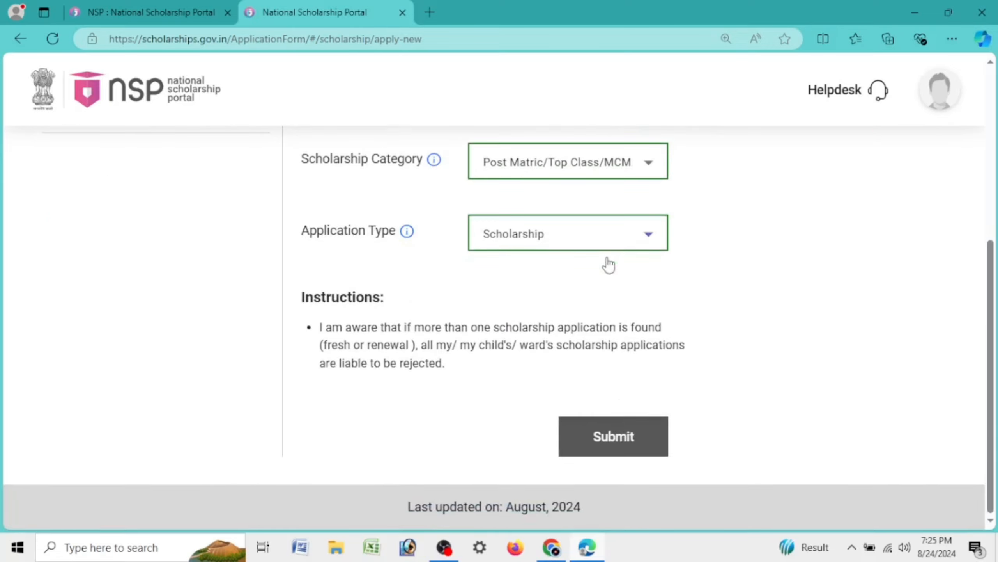
pyautogui.click(639, 440)
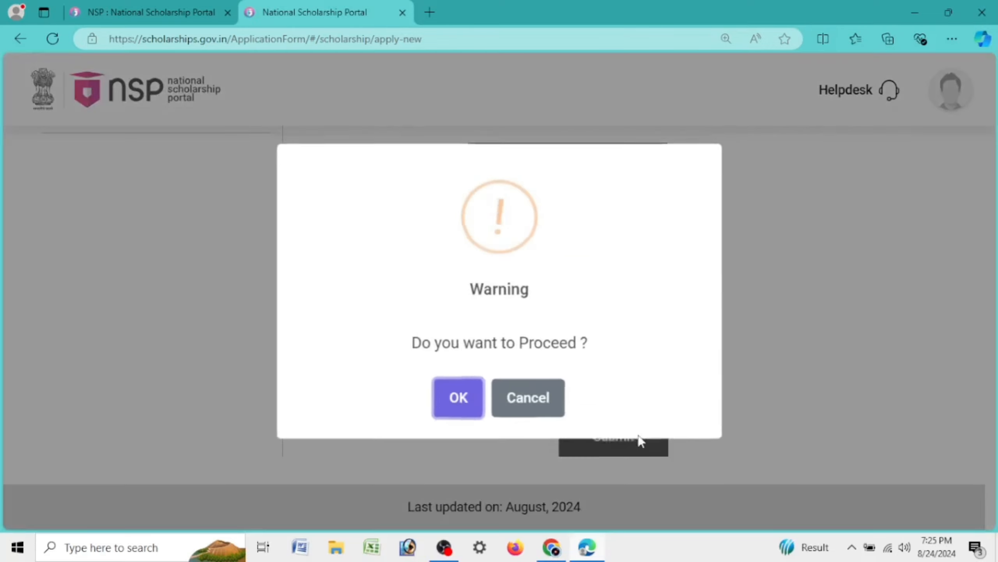
# Confirm the Proceed warning and dismiss the success message
pyautogui.click(457, 402)
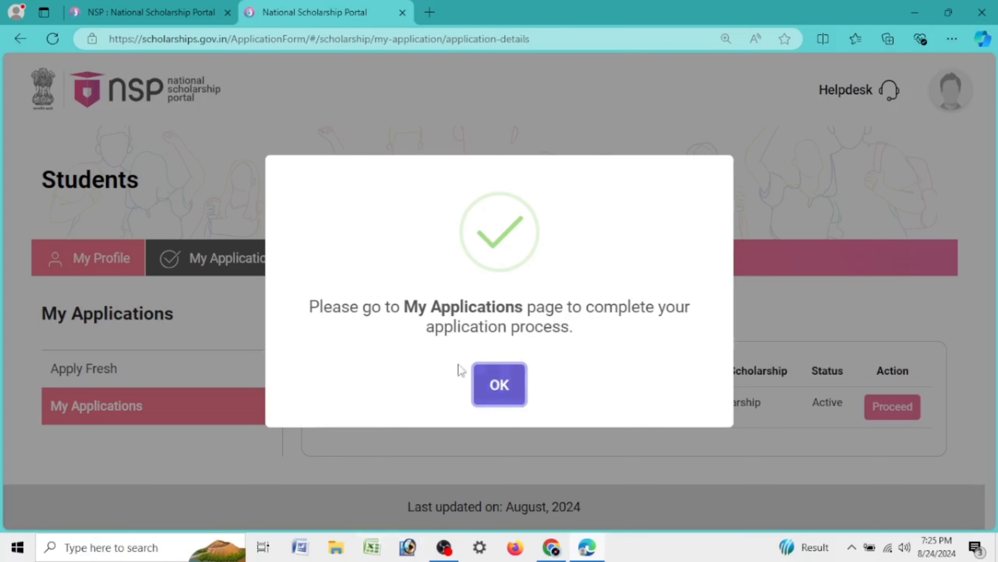
pyautogui.moveTo(405, 307); pyautogui.dragTo(597, 306)
pyautogui.click(502, 385)
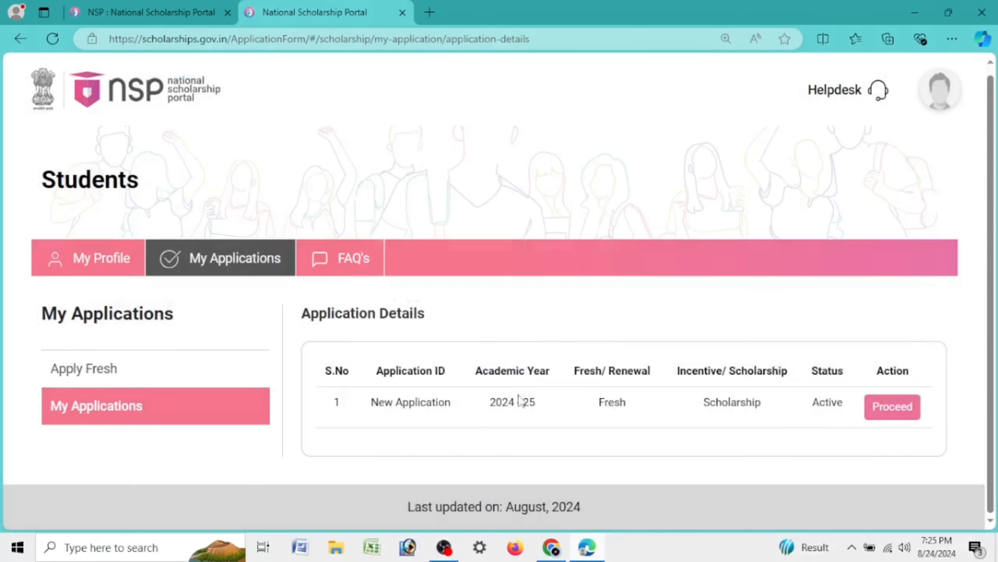
# Review the new 2024-25 Fresh Scholarship application row showing Active status
pyautogui.moveTo(371, 403); pyautogui.dragTo(845, 411)
pyautogui.click(409, 431)
pyautogui.moveTo(371, 404); pyautogui.dragTo(628, 406)
pyautogui.click(513, 416)
pyautogui.click(616, 428)
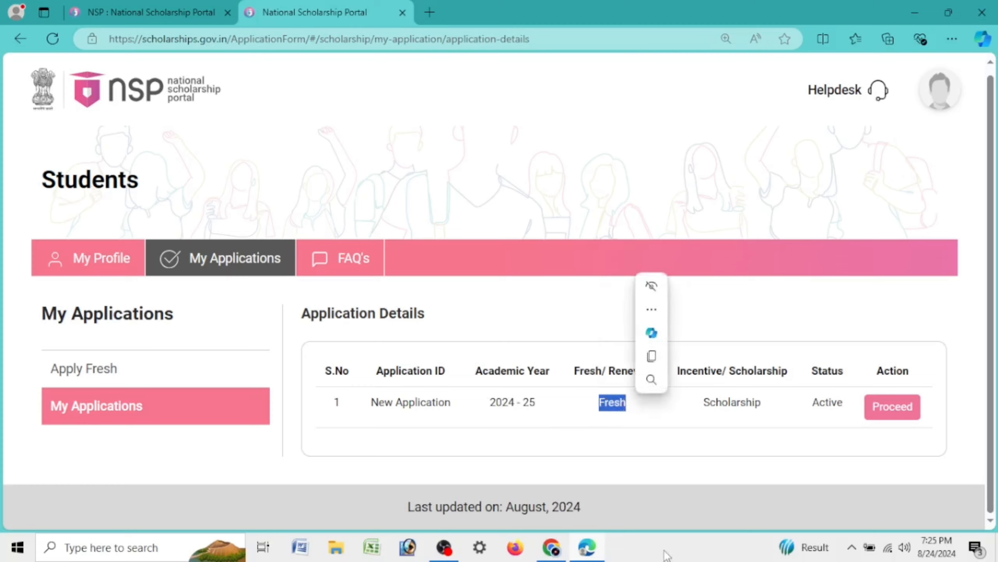
pyautogui.moveTo(692, 404); pyautogui.dragTo(843, 411)
pyautogui.click(833, 423)
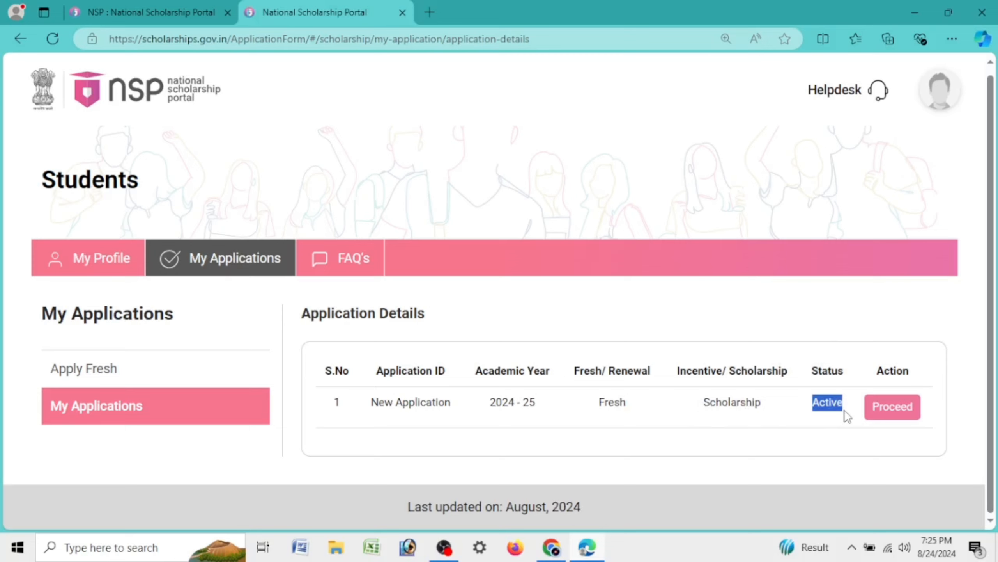
pyautogui.click(854, 448)
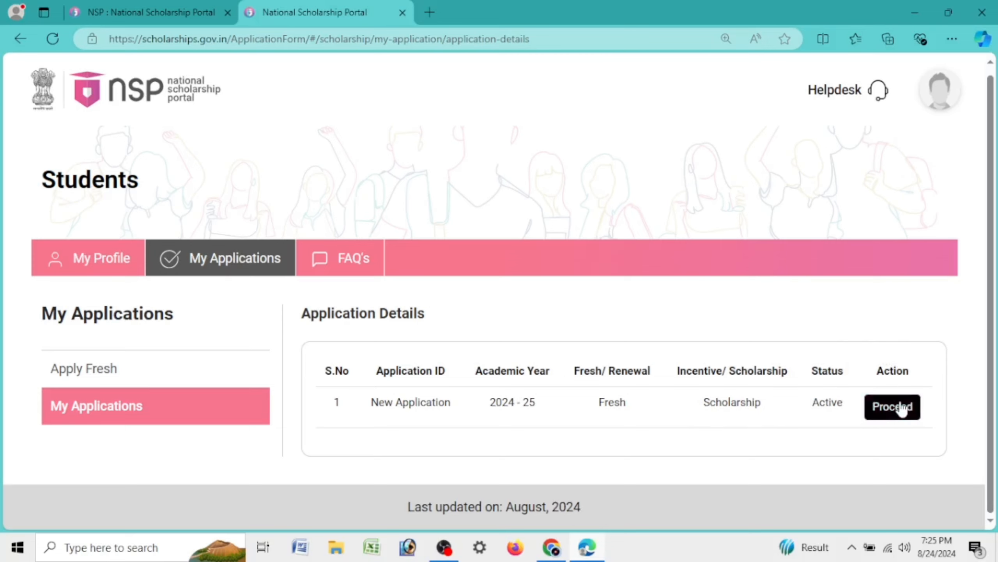
# Open the new application's status page and expand Current status, showing 'Submit your application'
pyautogui.click(900, 407)
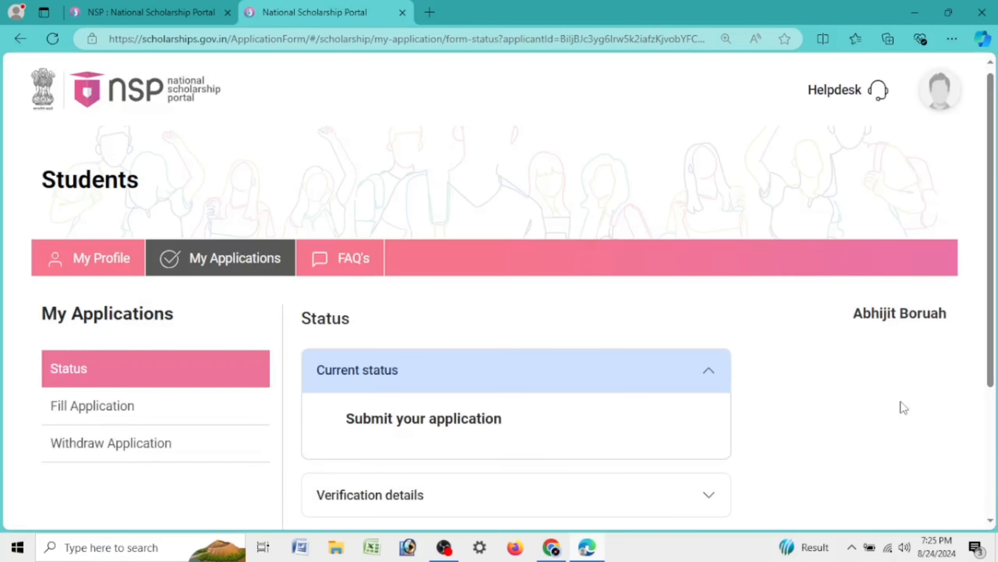
pyautogui.moveTo(316, 379); pyautogui.dragTo(396, 384)
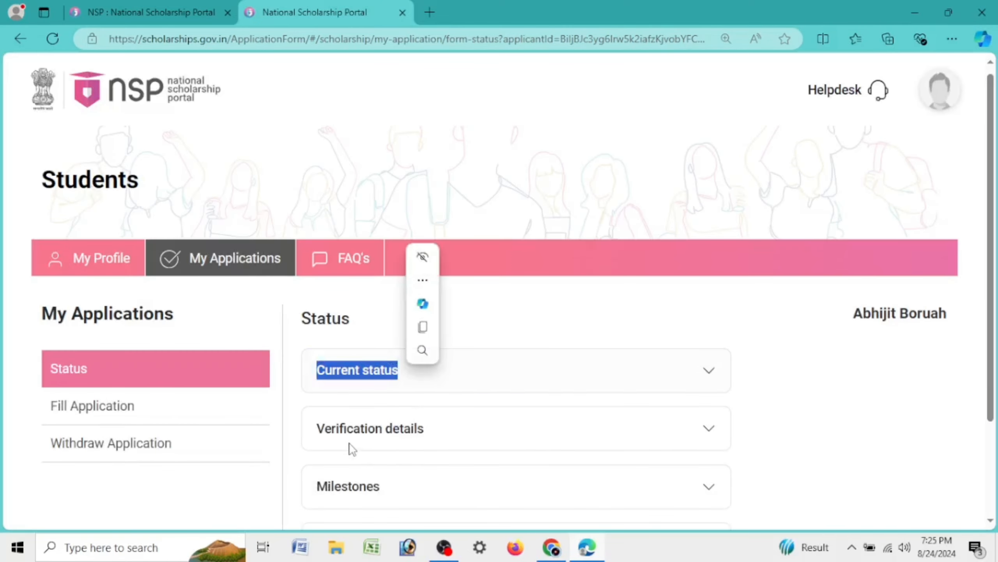
pyautogui.click(653, 382)
pyautogui.moveTo(345, 419); pyautogui.dragTo(527, 426)
# Expand the Verification details, Milestones and Payment details sections
pyautogui.scroll(-5, 586, 460)
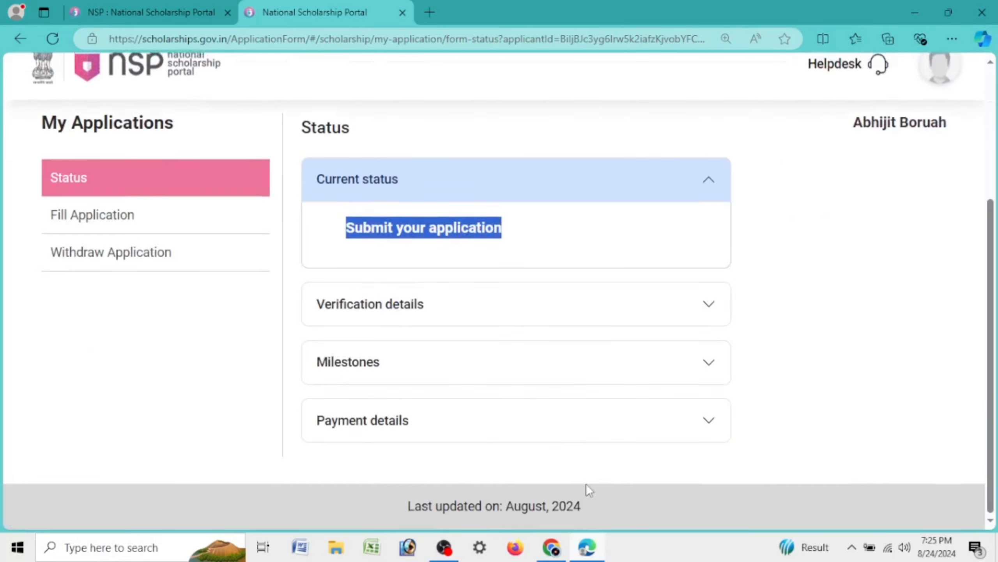
pyautogui.click(445, 313)
pyautogui.scroll(-5, 651, 310)
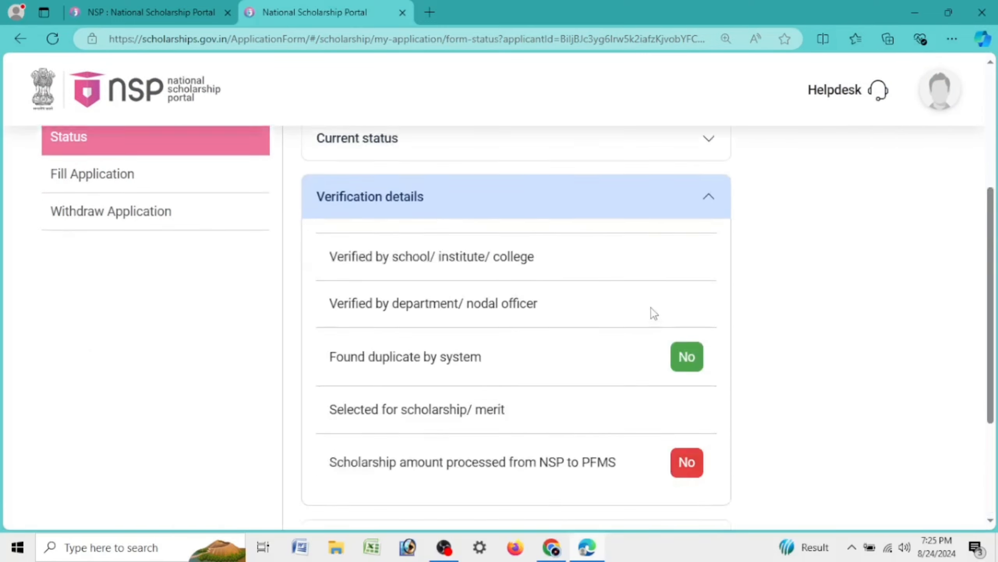
pyautogui.scroll(5, 649, 315)
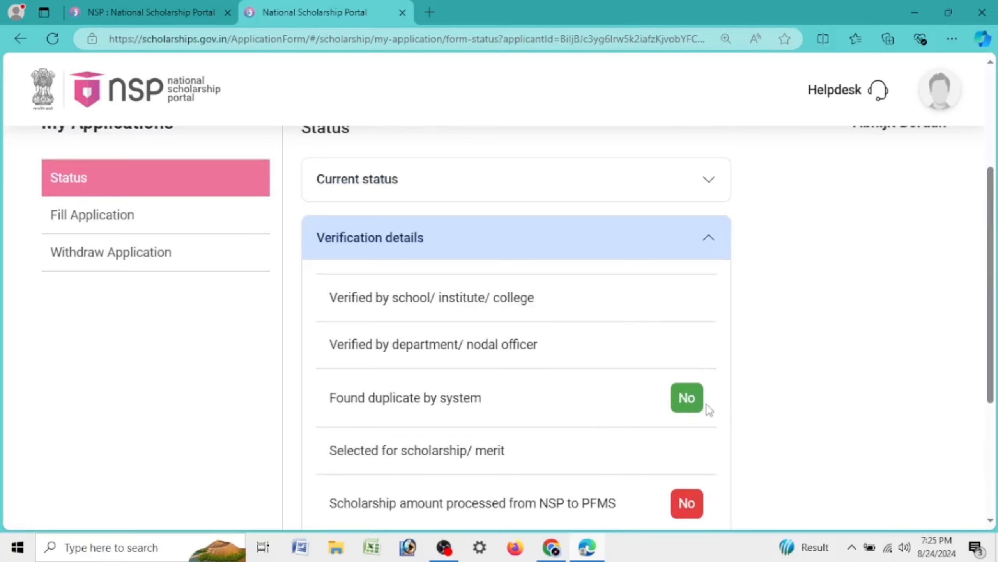
pyautogui.scroll(-5, 705, 408)
pyautogui.click(413, 392)
pyautogui.click(507, 420)
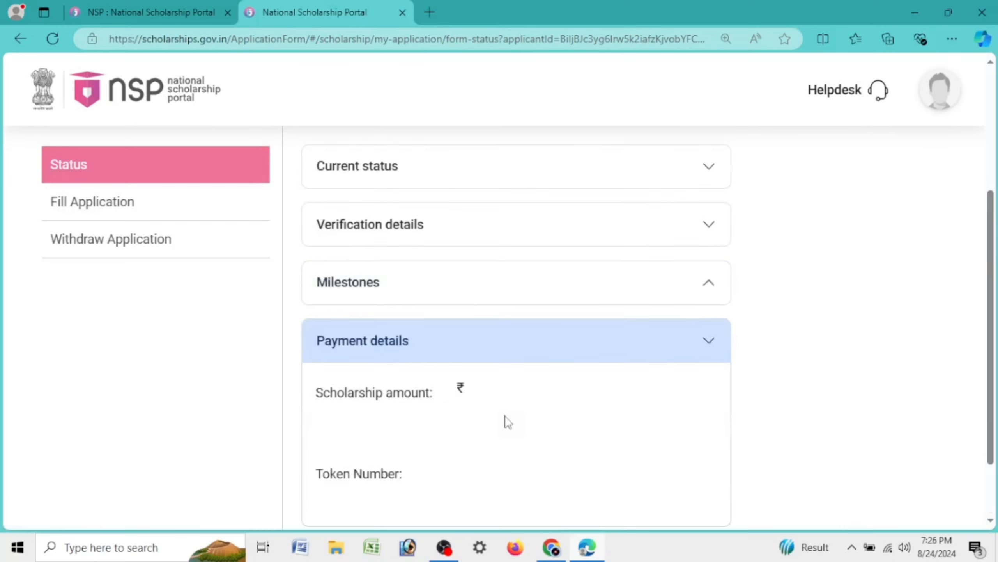
pyautogui.scroll(5, 472, 364)
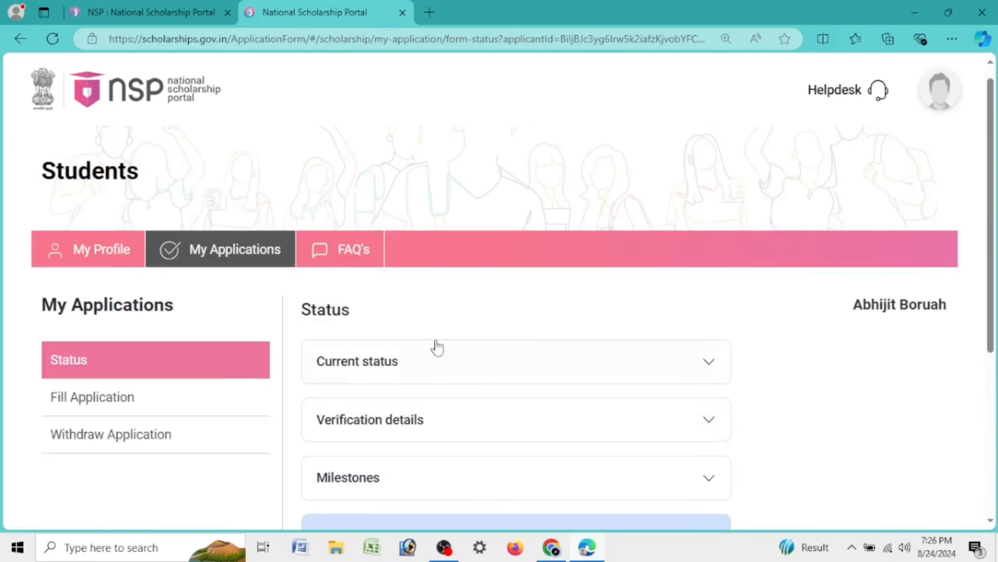
# Open the application form and review the prefilled general details, Post Matric category and parents' names
pyautogui.click(118, 411)
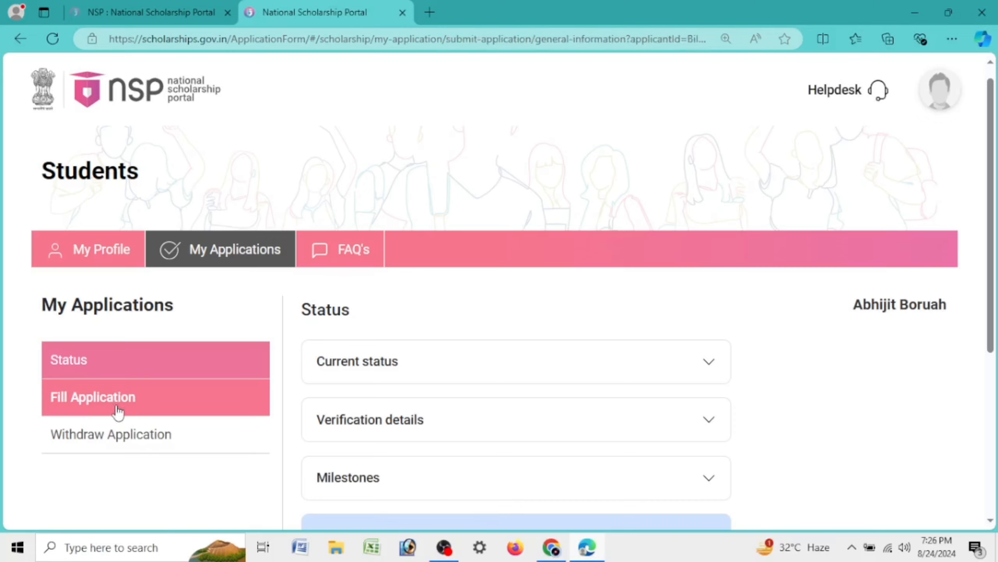
pyautogui.scroll(-5, 819, 370)
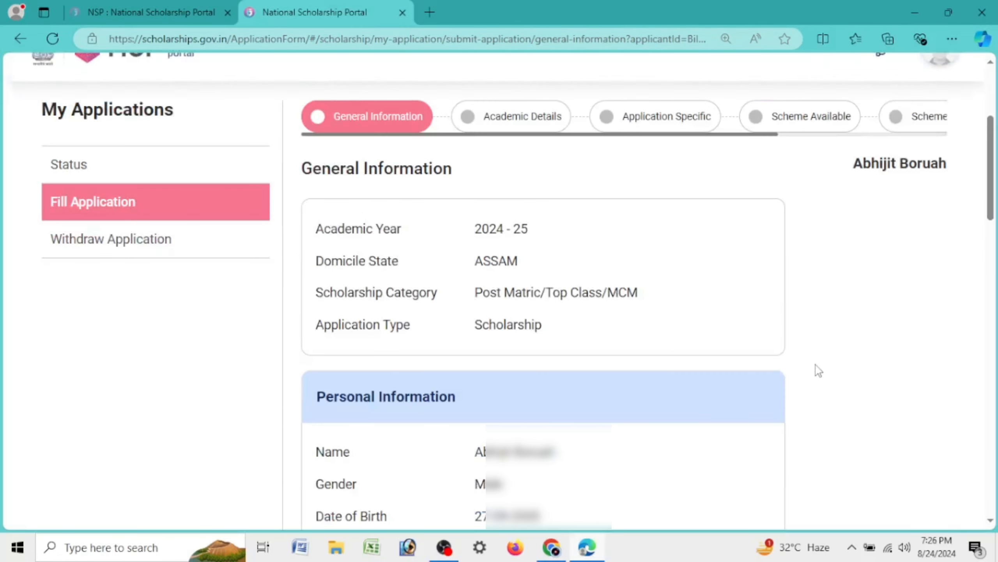
pyautogui.moveTo(311, 235); pyautogui.dragTo(602, 329)
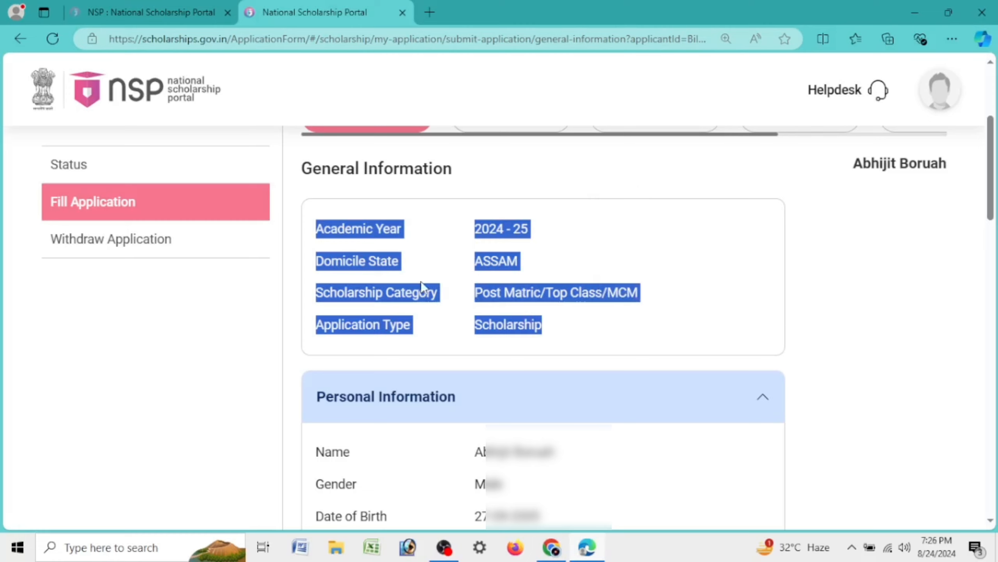
pyautogui.moveTo(469, 292); pyautogui.dragTo(705, 296)
pyautogui.click(479, 317)
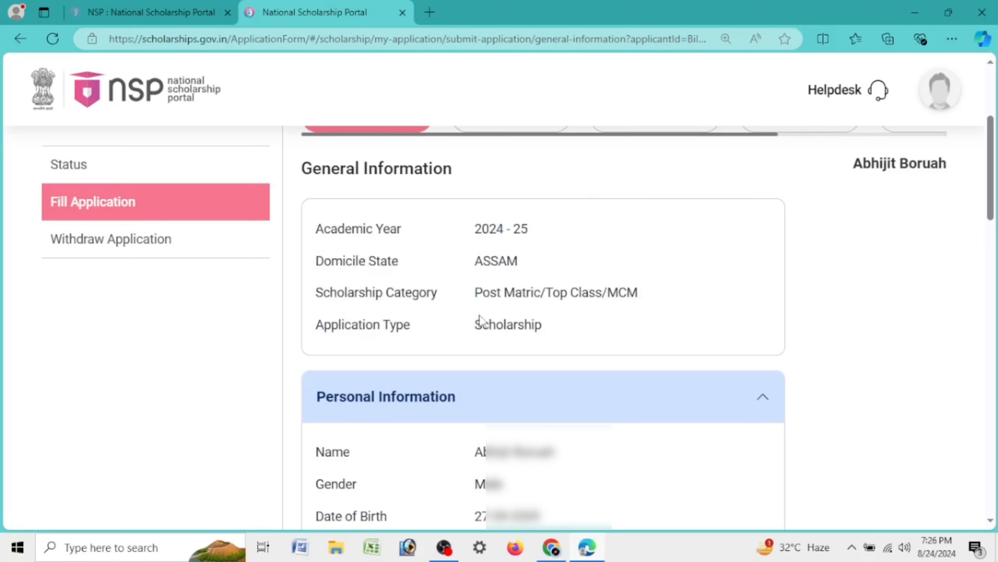
pyautogui.moveTo(479, 317); pyautogui.dragTo(564, 322)
pyautogui.scroll(-5, 582, 352)
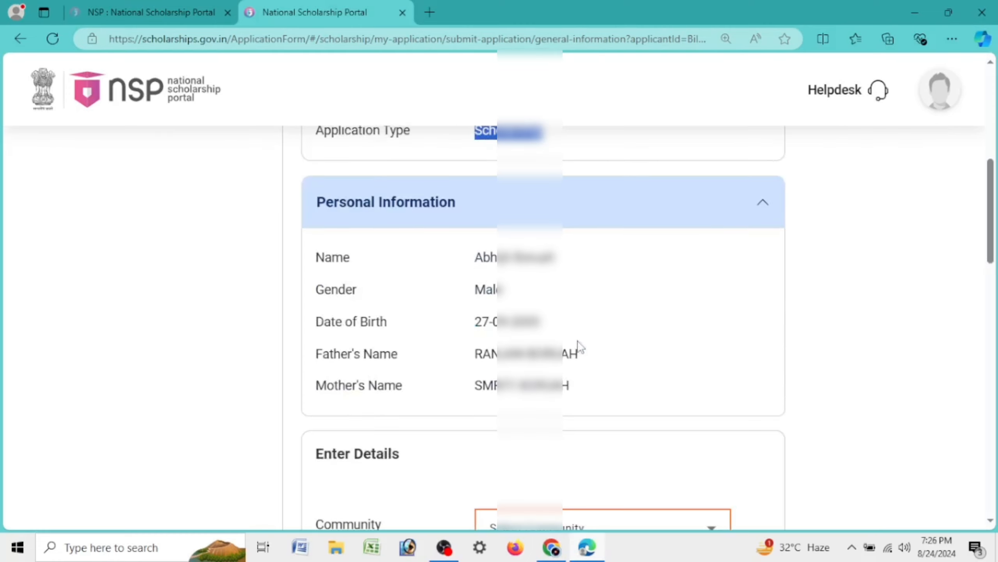
pyautogui.moveTo(475, 265); pyautogui.dragTo(547, 258)
pyautogui.moveTo(475, 291); pyautogui.dragTo(551, 293)
pyautogui.moveTo(475, 353); pyautogui.dragTo(602, 356)
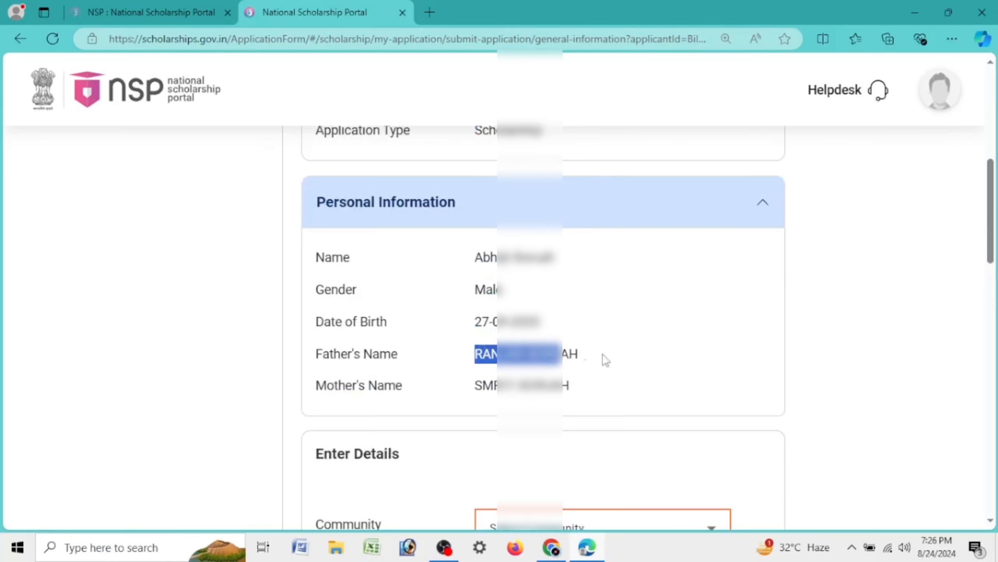
pyautogui.moveTo(476, 386); pyautogui.dragTo(597, 395)
pyautogui.click(583, 431)
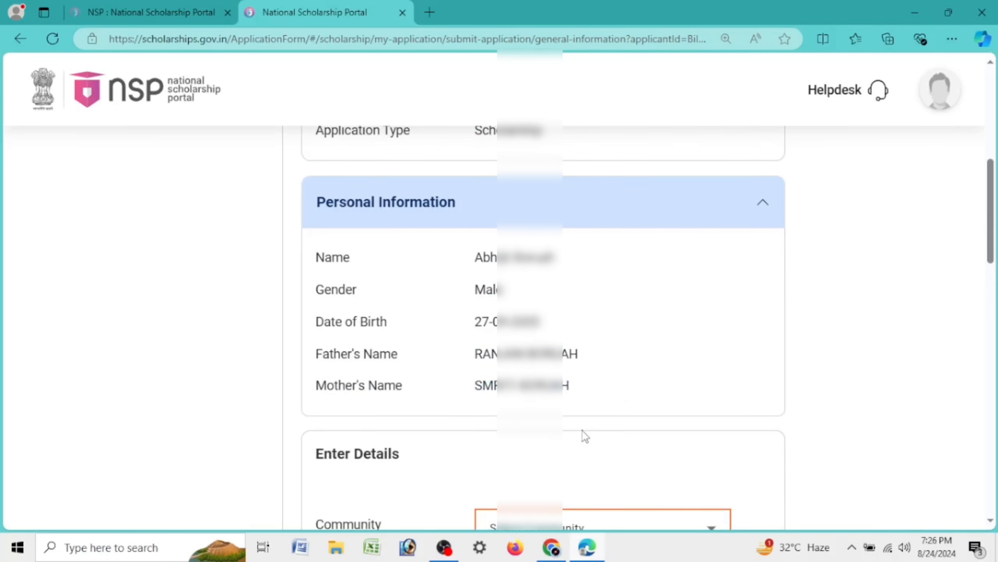
pyautogui.scroll(-5, 590, 417)
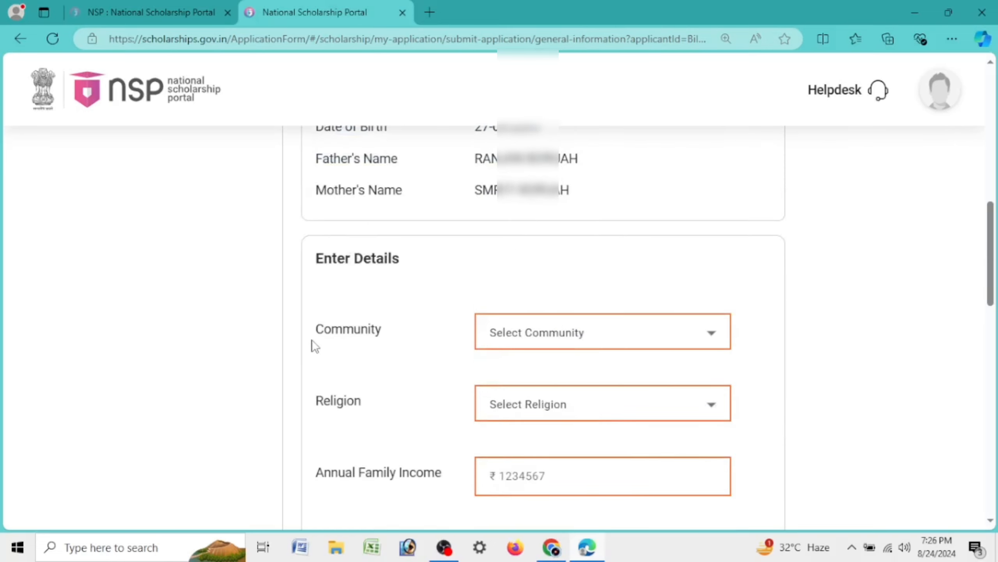
# Select OBC as the Community
pyautogui.moveTo(312, 340); pyautogui.dragTo(385, 340)
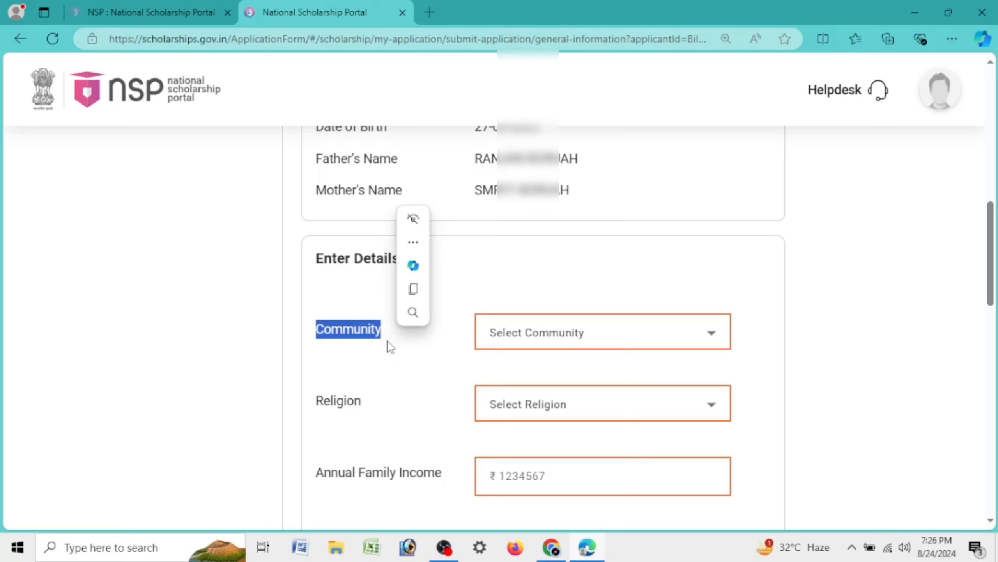
pyautogui.click(602, 333)
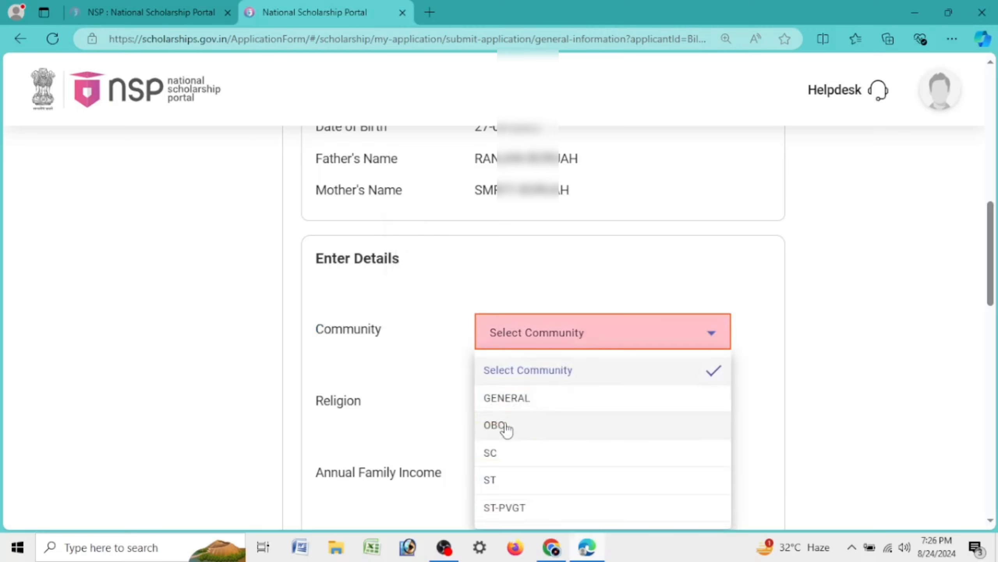
pyautogui.click(442, 307)
pyautogui.moveTo(306, 343); pyautogui.dragTo(439, 342)
pyautogui.click(487, 334)
pyautogui.scroll(-5, 859, 218)
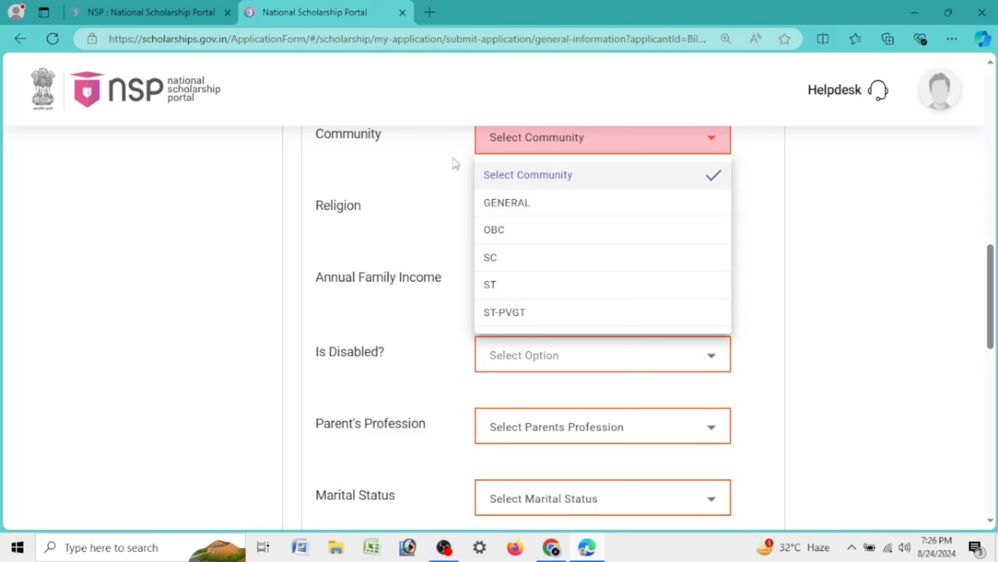
pyautogui.click(511, 232)
# Set Religion to Hindu and enter 12 as the Annual Family Income
pyautogui.moveTo(344, 221); pyautogui.dragTo(378, 213)
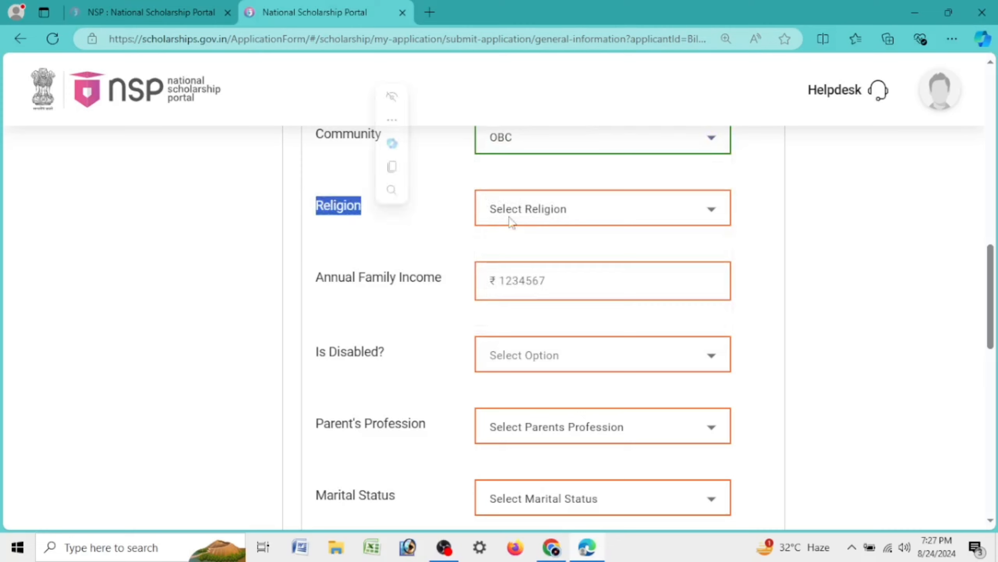
pyautogui.click(508, 221)
pyautogui.click(518, 342)
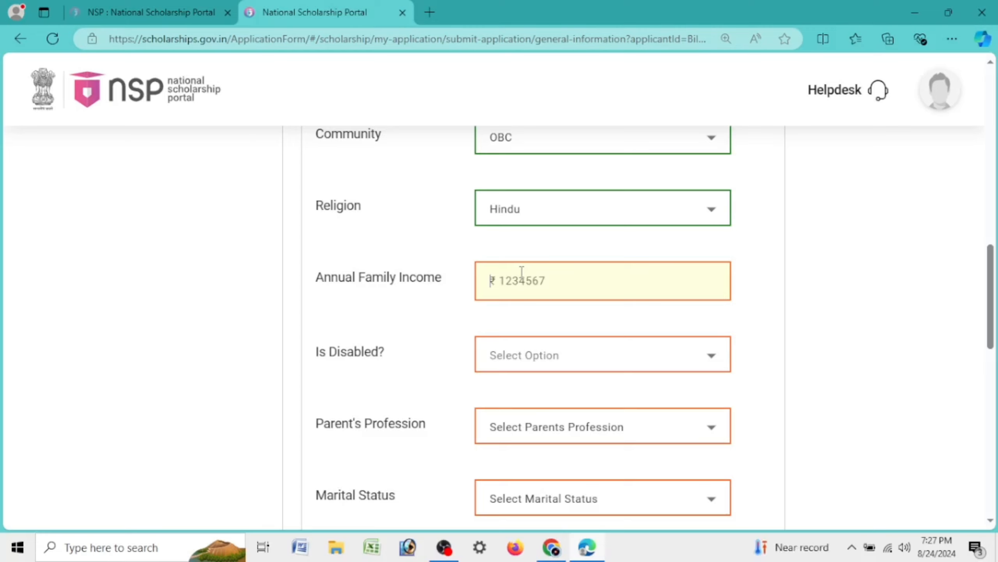
pyautogui.write('12')
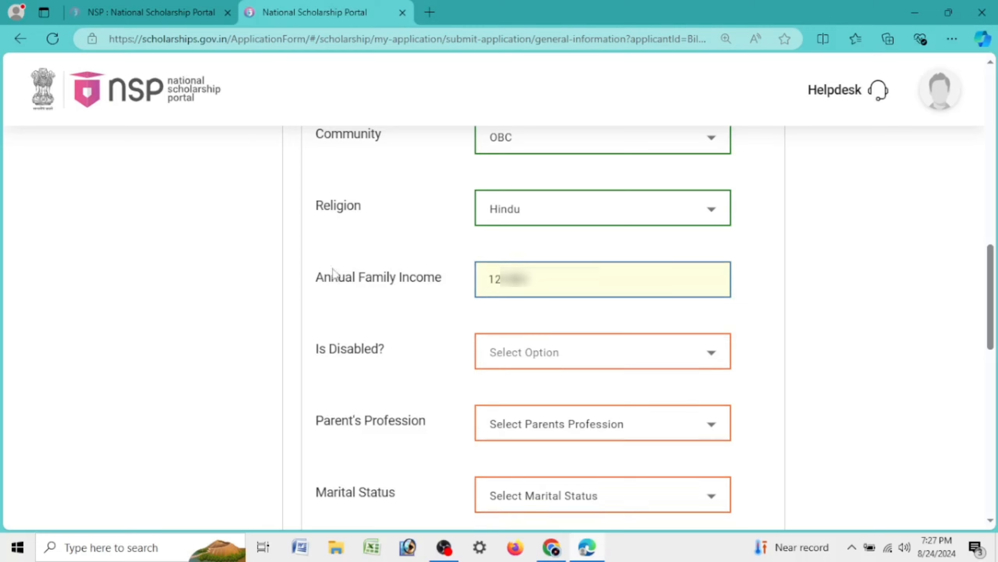
# Answer No to the Is Disabled? question
pyautogui.moveTo(311, 278); pyautogui.dragTo(445, 283)
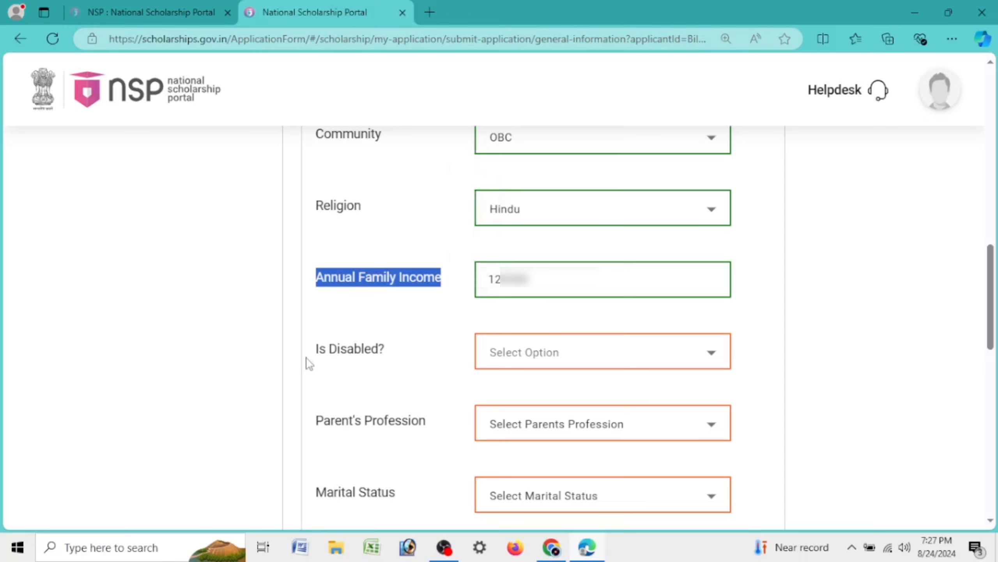
pyautogui.moveTo(314, 362); pyautogui.dragTo(393, 356)
pyautogui.click(518, 354)
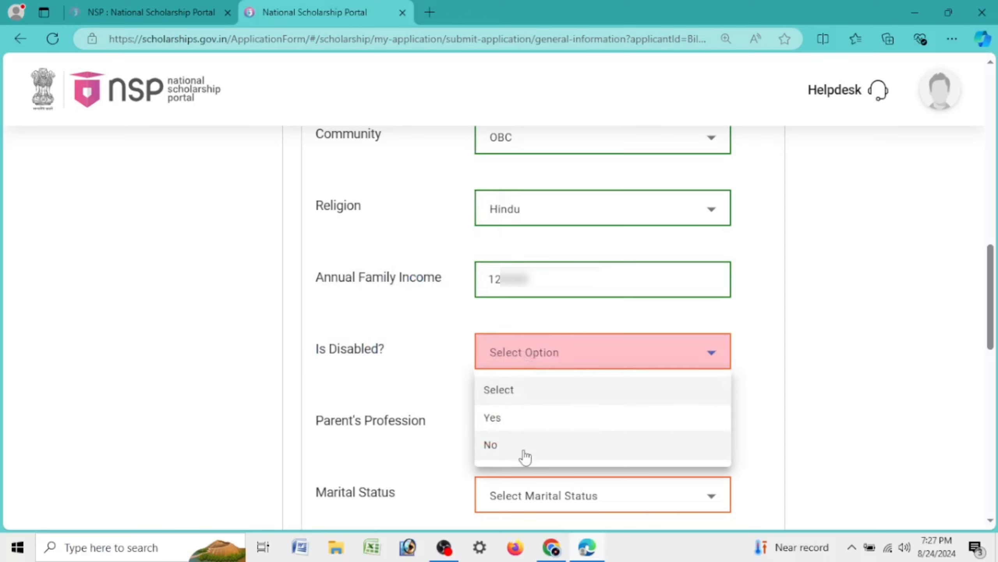
pyautogui.click(526, 452)
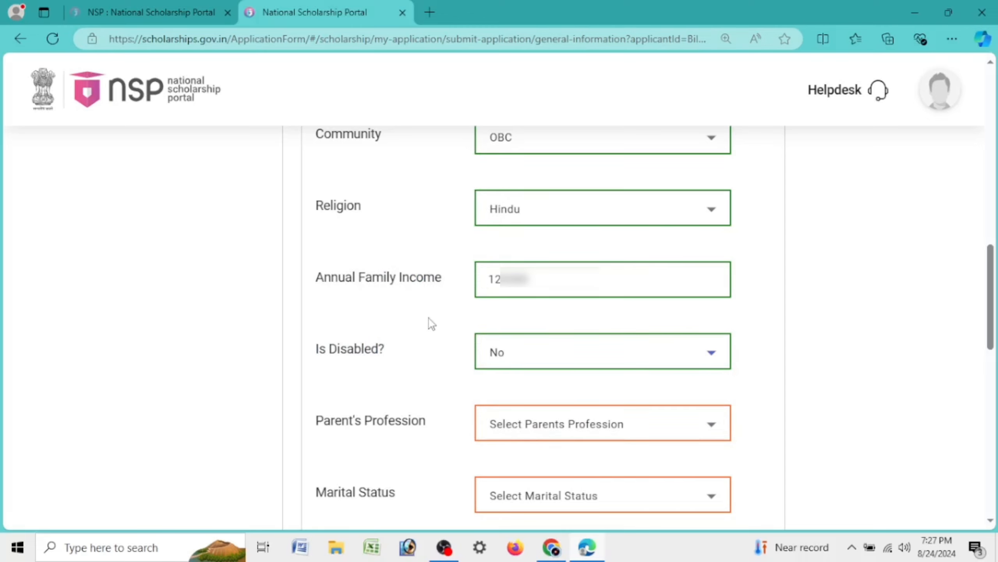
pyautogui.scroll(-5, 429, 319)
# Set Parent's Profession to Others and Marital Status to Un Married
pyautogui.moveTo(312, 235); pyautogui.dragTo(423, 233)
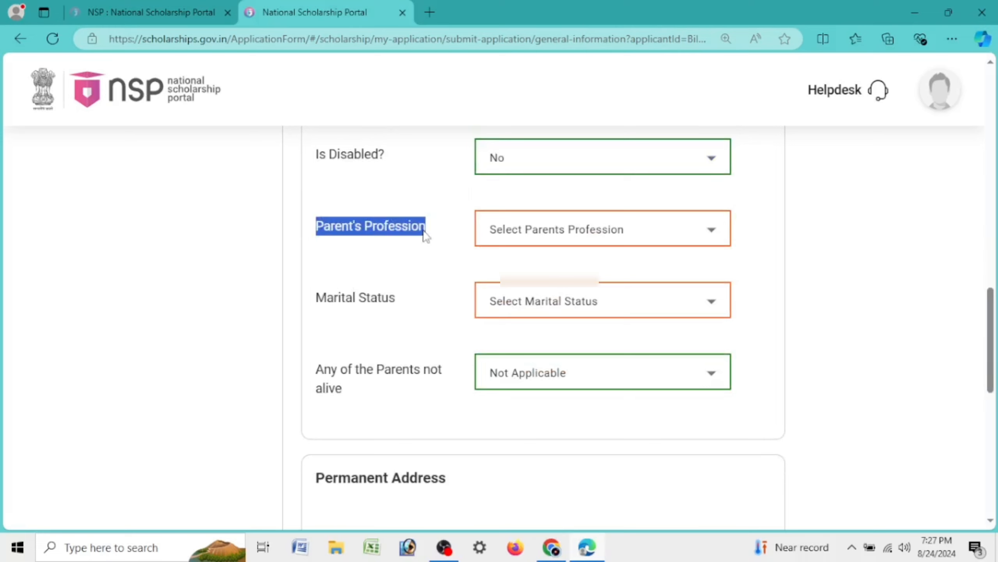
pyautogui.click(536, 242)
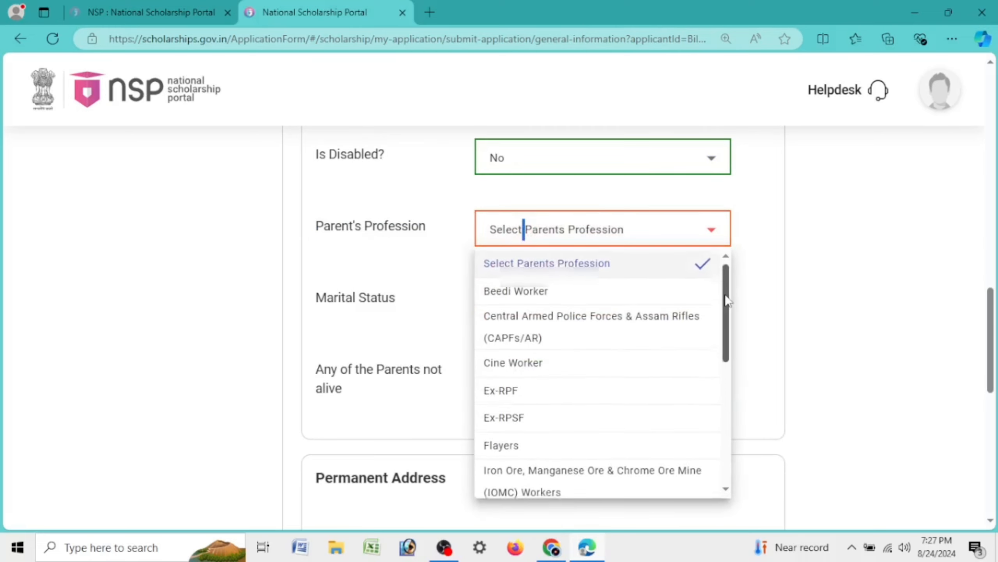
pyautogui.moveTo(726, 299); pyautogui.dragTo(733, 423)
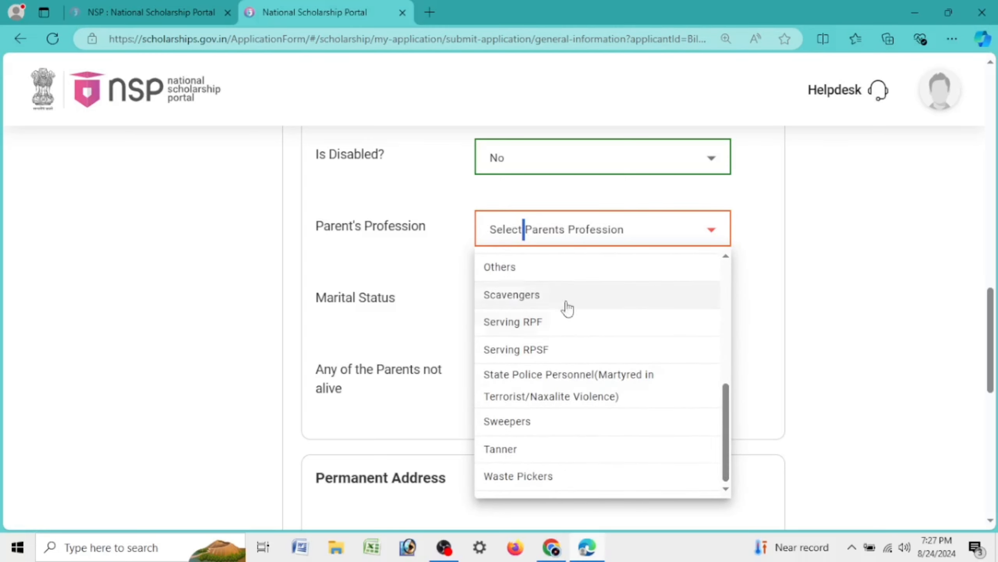
pyautogui.click(508, 282)
pyautogui.doubleClick(573, 227)
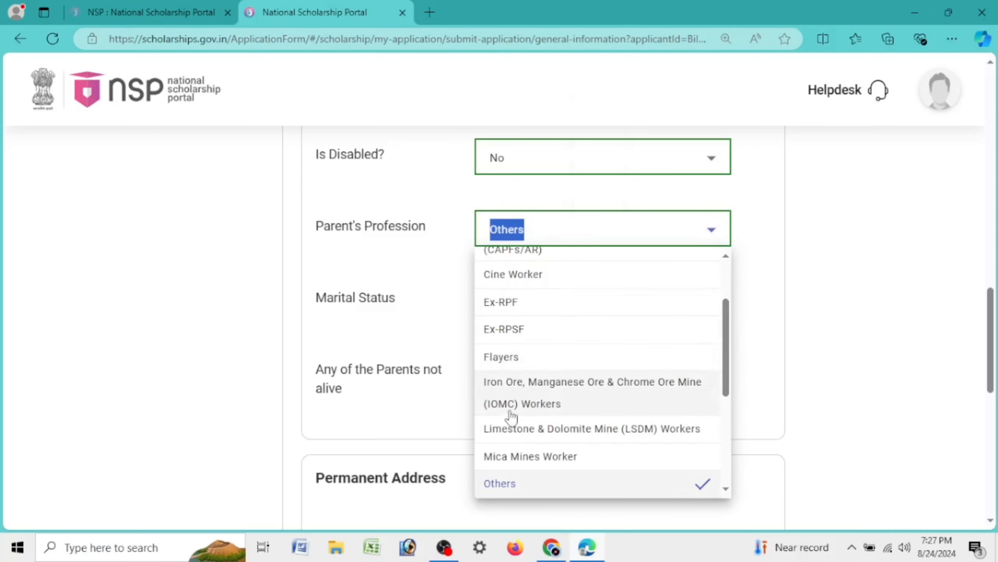
pyautogui.click(508, 494)
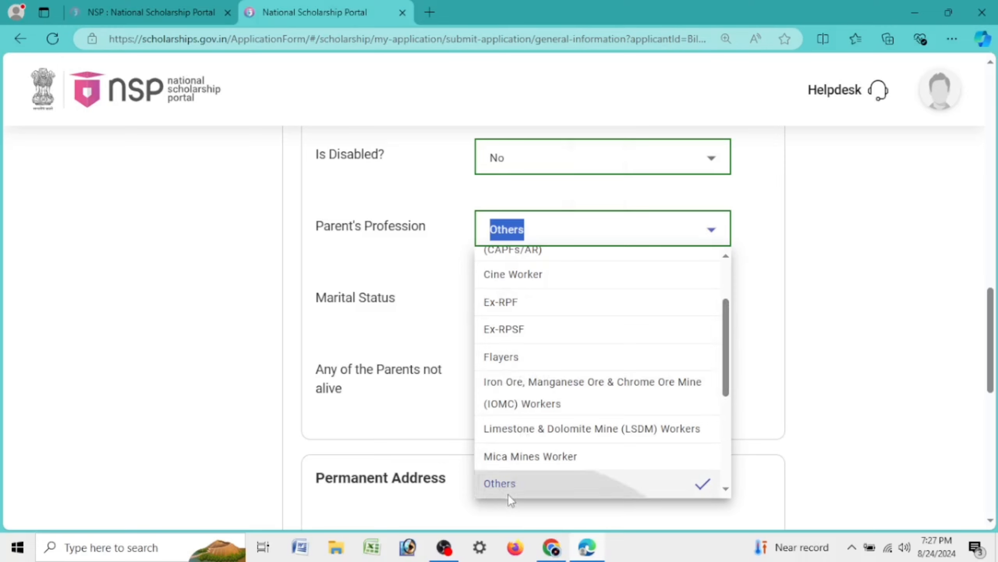
pyautogui.moveTo(313, 311); pyautogui.dragTo(411, 313)
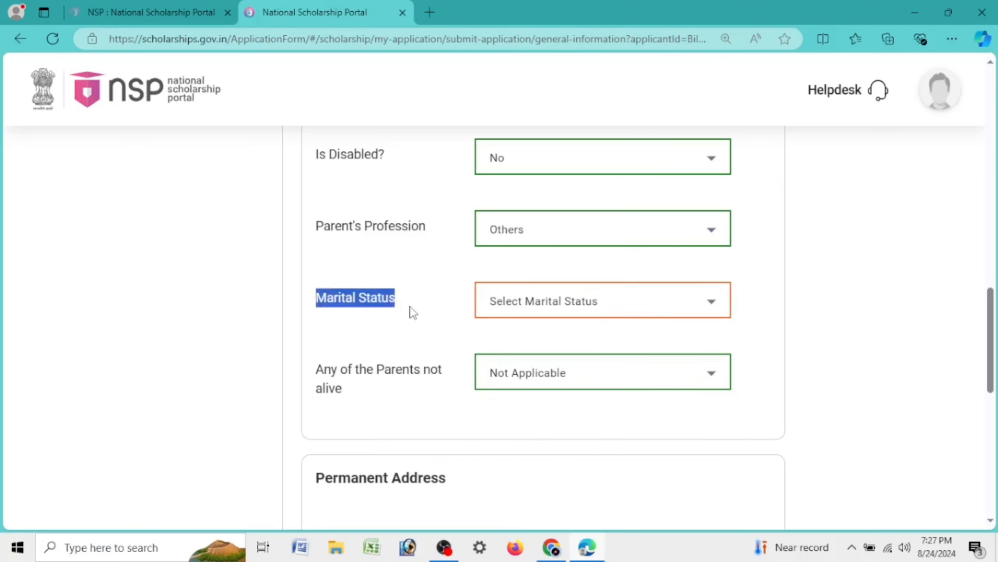
pyautogui.click(521, 299)
pyautogui.click(528, 421)
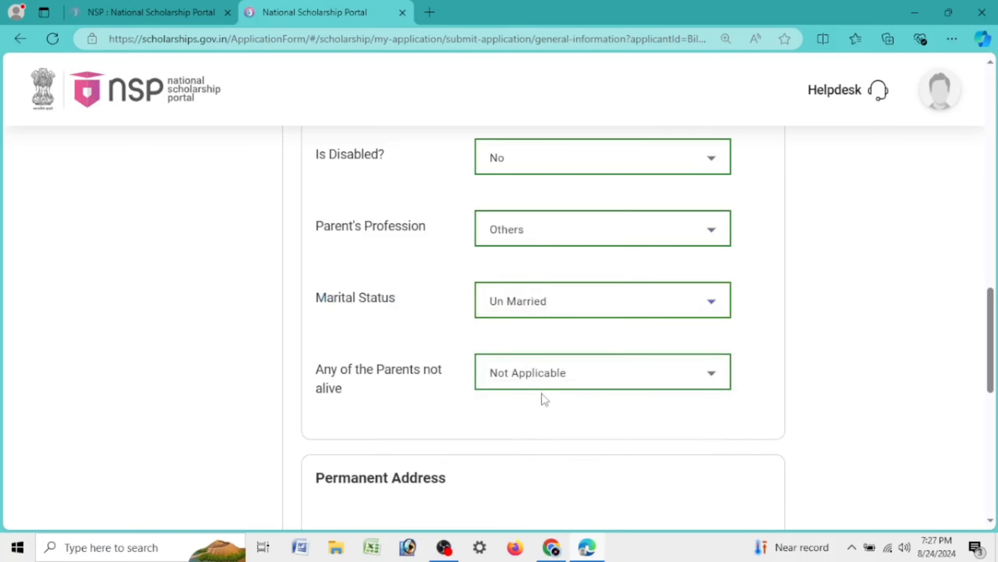
# Keep Not Applicable for Any of the Parents not alive
pyautogui.moveTo(317, 379); pyautogui.dragTo(416, 408)
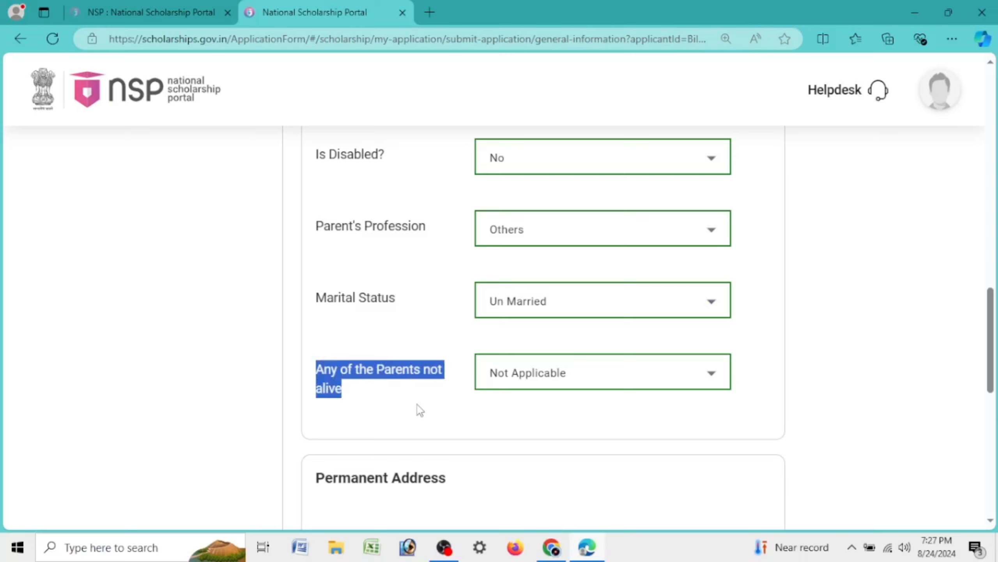
pyautogui.click(532, 410)
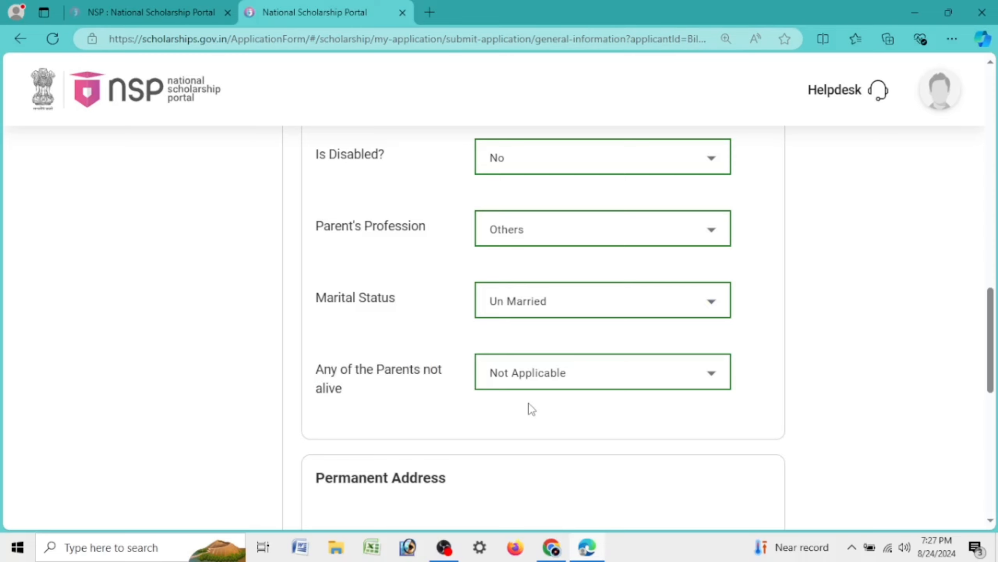
pyautogui.click(523, 380)
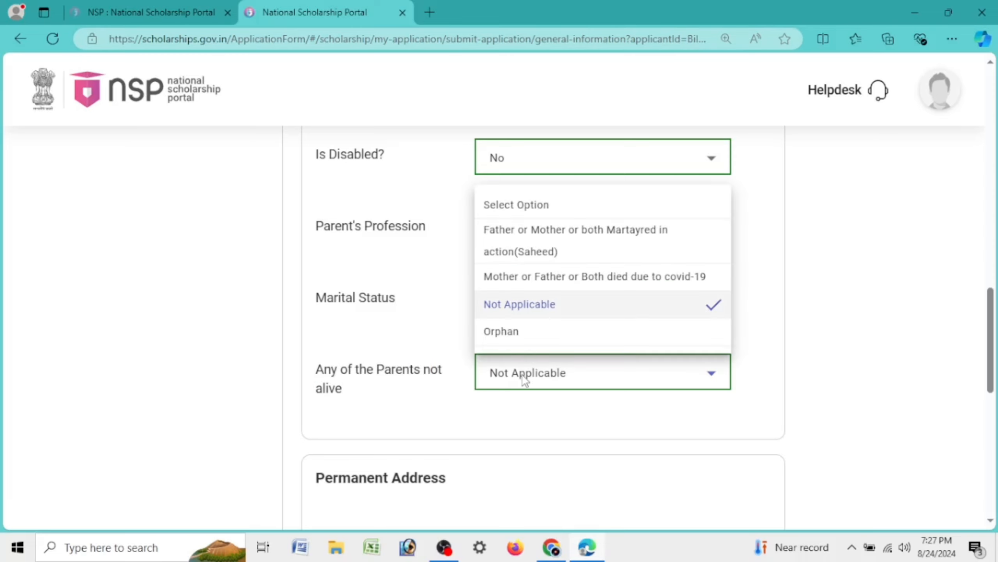
pyautogui.click(528, 305)
pyautogui.click(559, 383)
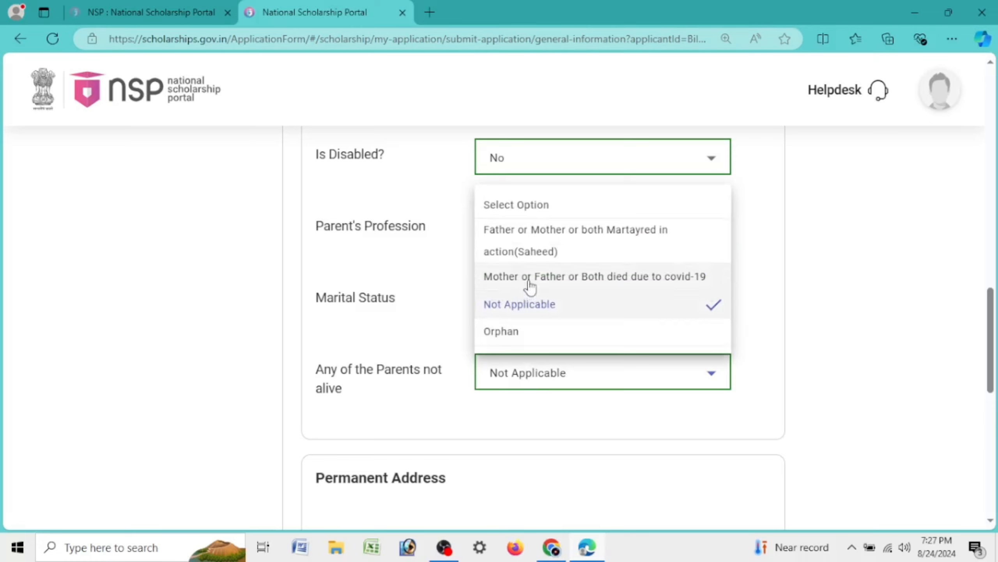
pyautogui.click(537, 311)
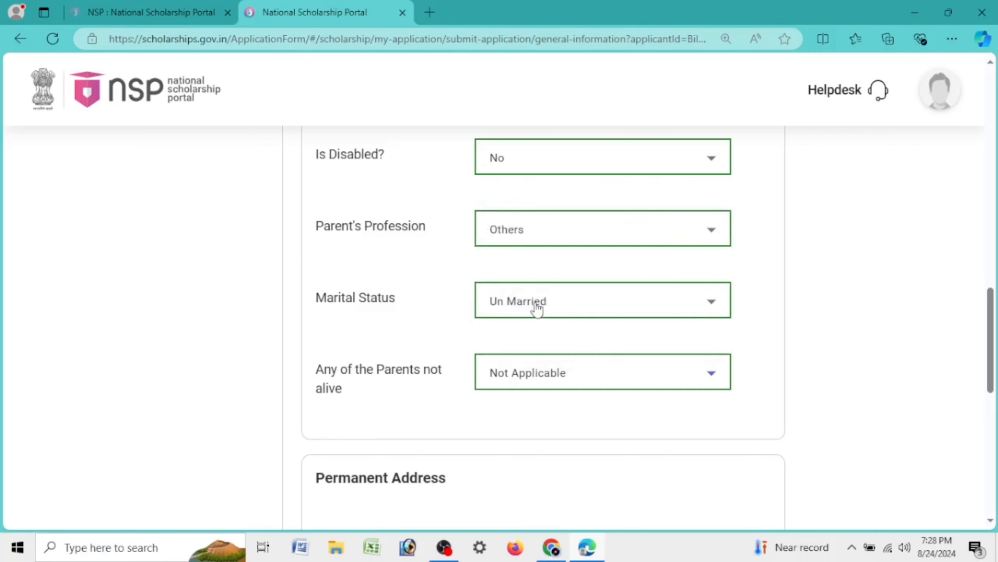
pyautogui.scroll(-5, 537, 310)
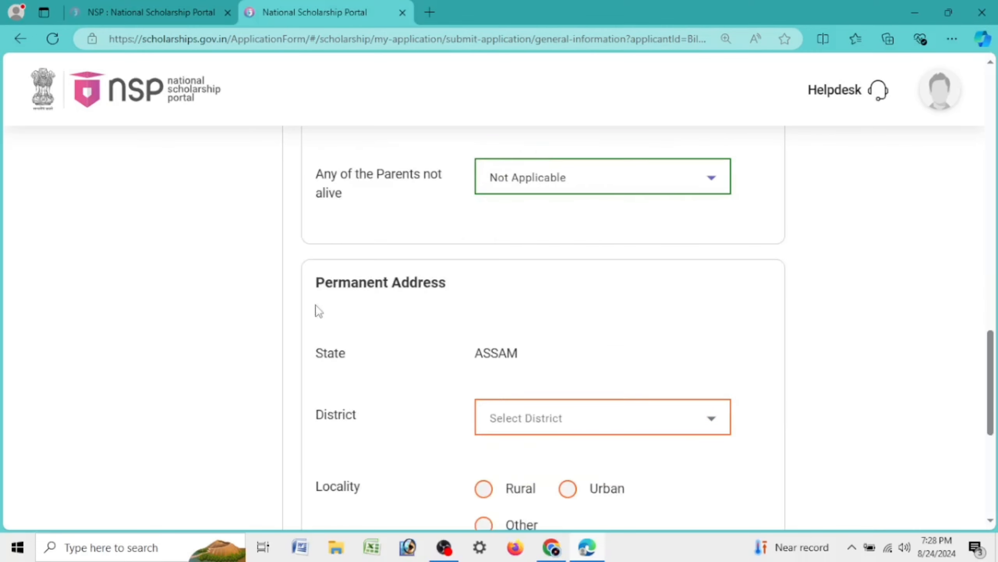
# Set the permanent address district to JORHAT in ASSAM with Rural locality
pyautogui.moveTo(314, 305); pyautogui.dragTo(485, 289)
pyautogui.scroll(-5, 702, 306)
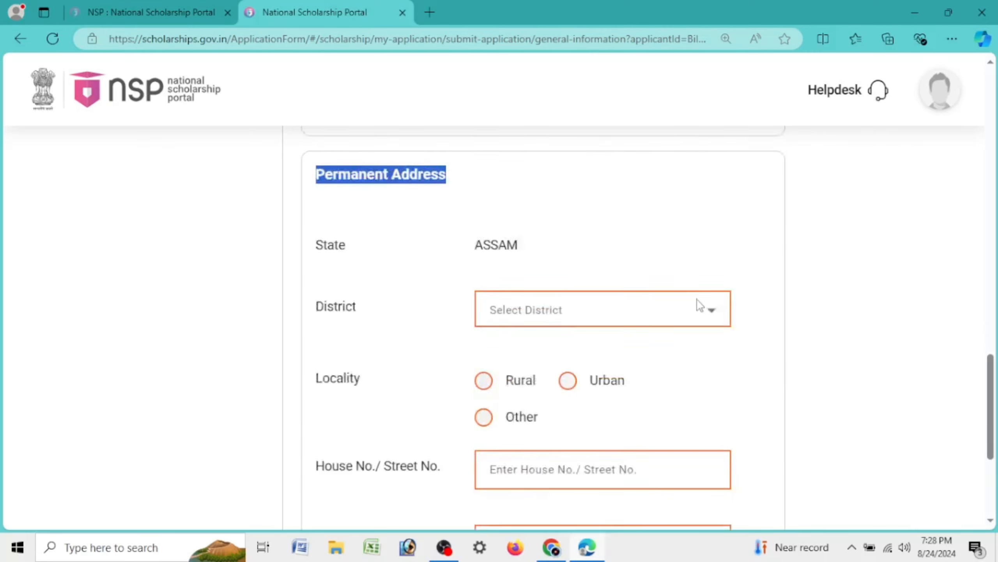
pyautogui.moveTo(476, 158); pyautogui.dragTo(567, 163)
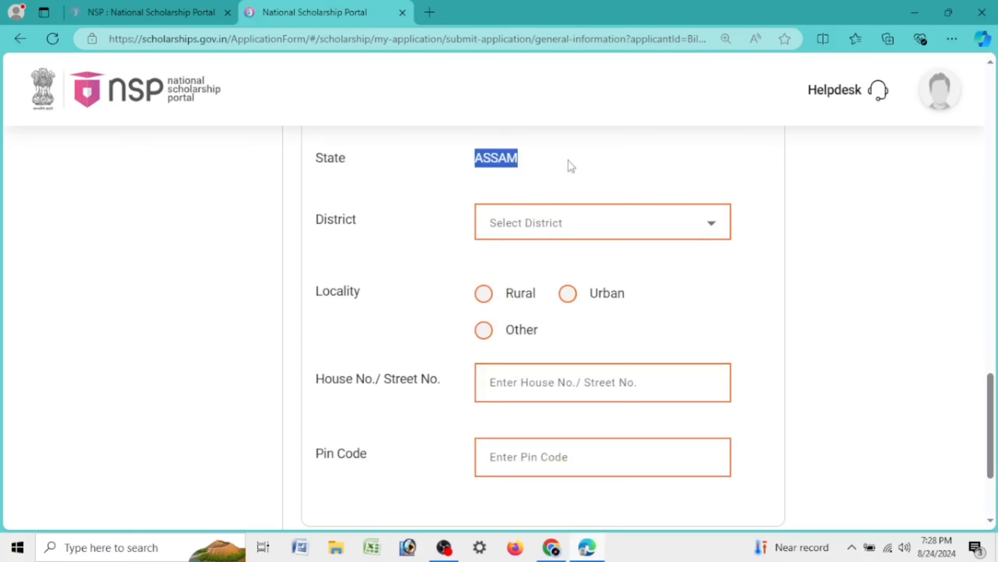
pyautogui.click(502, 223)
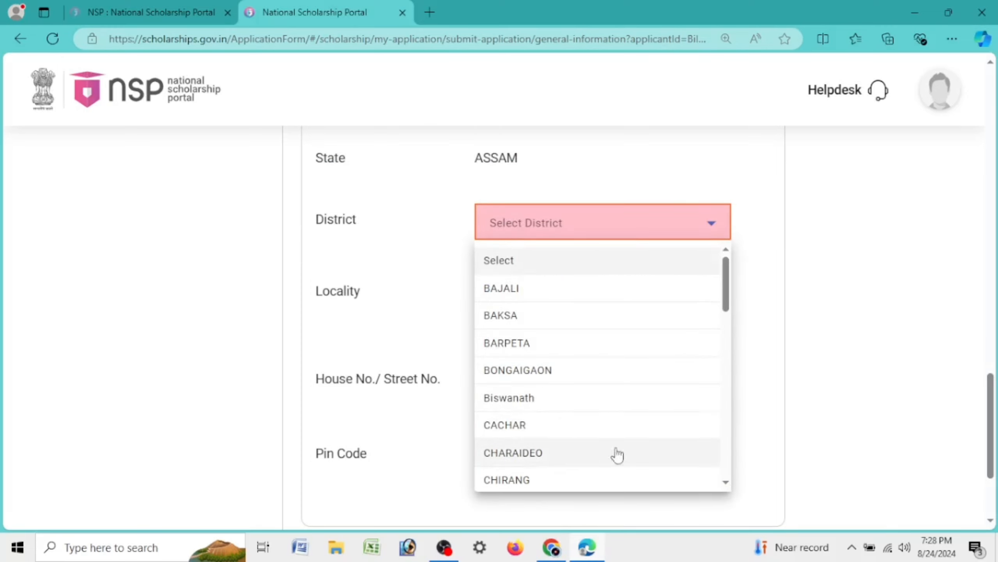
pyautogui.press('j')
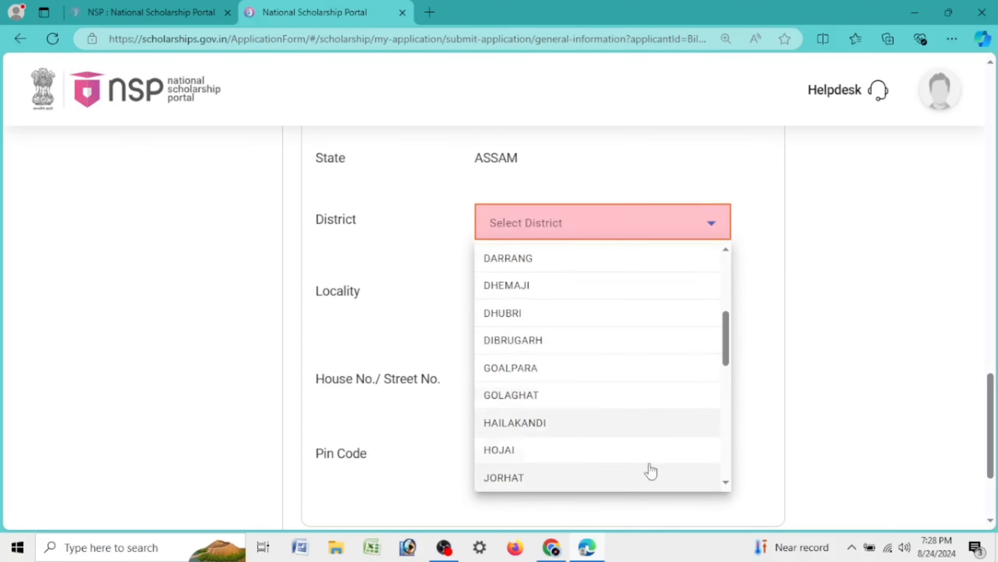
pyautogui.click(510, 480)
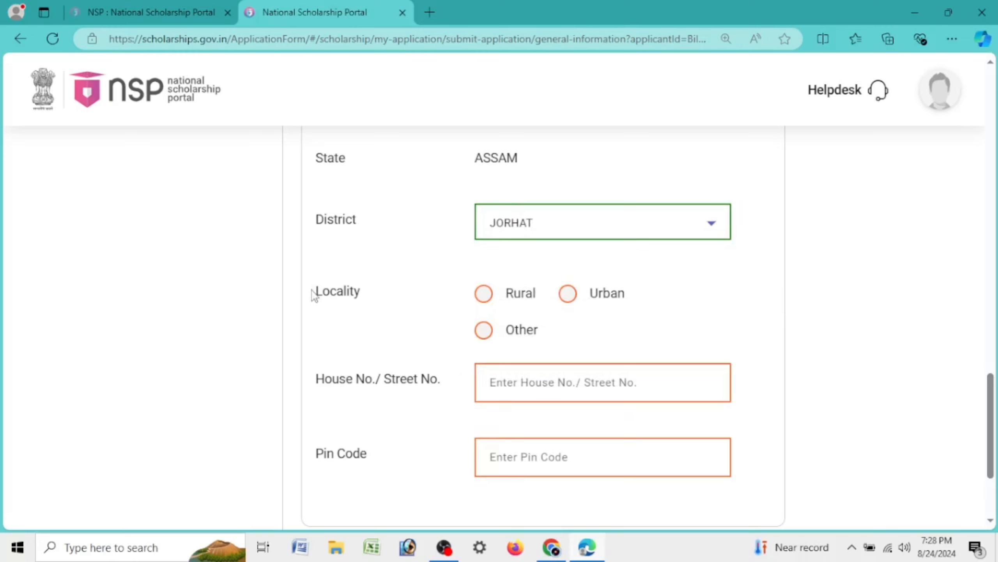
pyautogui.moveTo(316, 294); pyautogui.dragTo(390, 297)
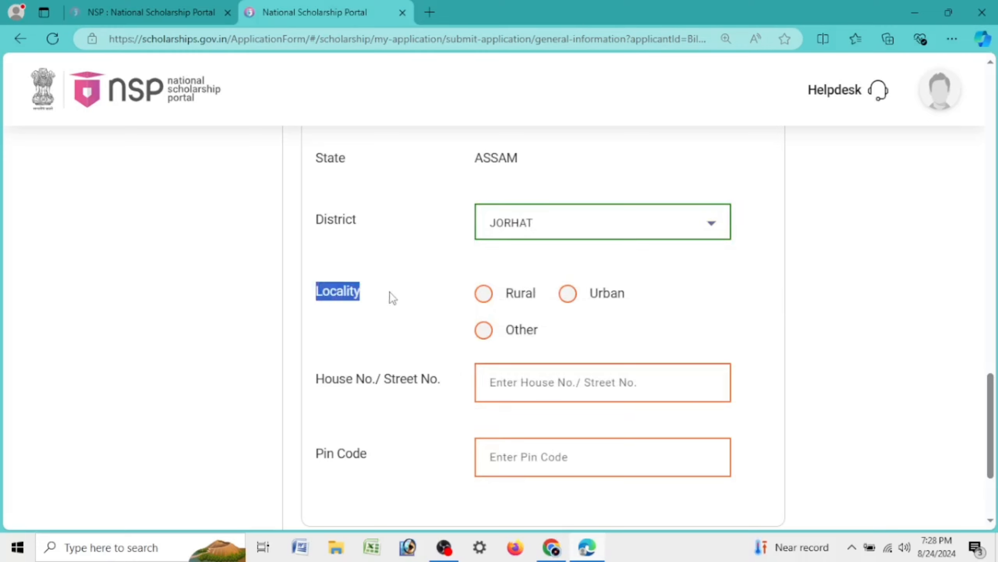
pyautogui.click(484, 299)
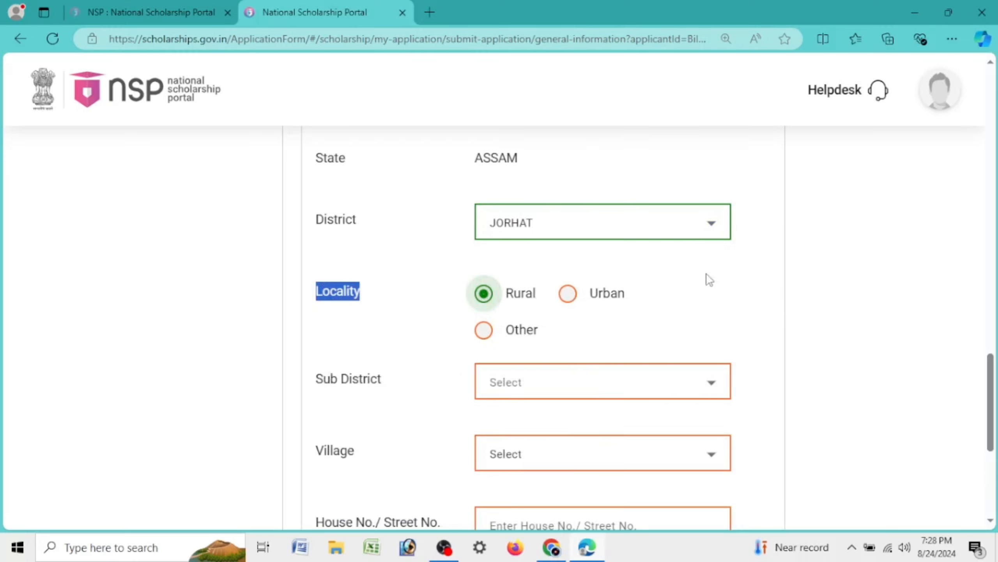
# Choose Jorhat East as the sub district and select the applicant's village
pyautogui.click(537, 380)
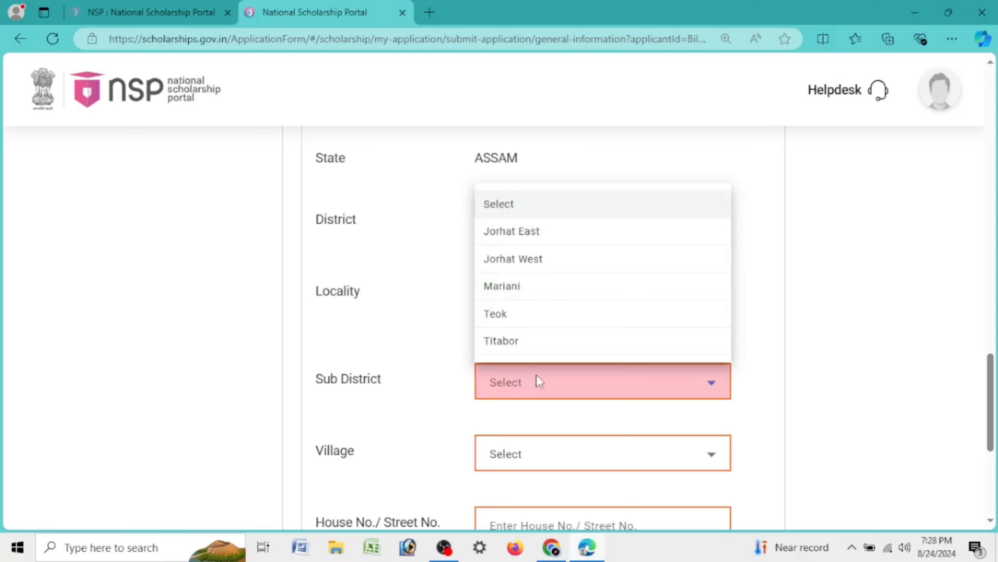
pyautogui.click(539, 241)
pyautogui.scroll(-5, 540, 252)
pyautogui.click(541, 260)
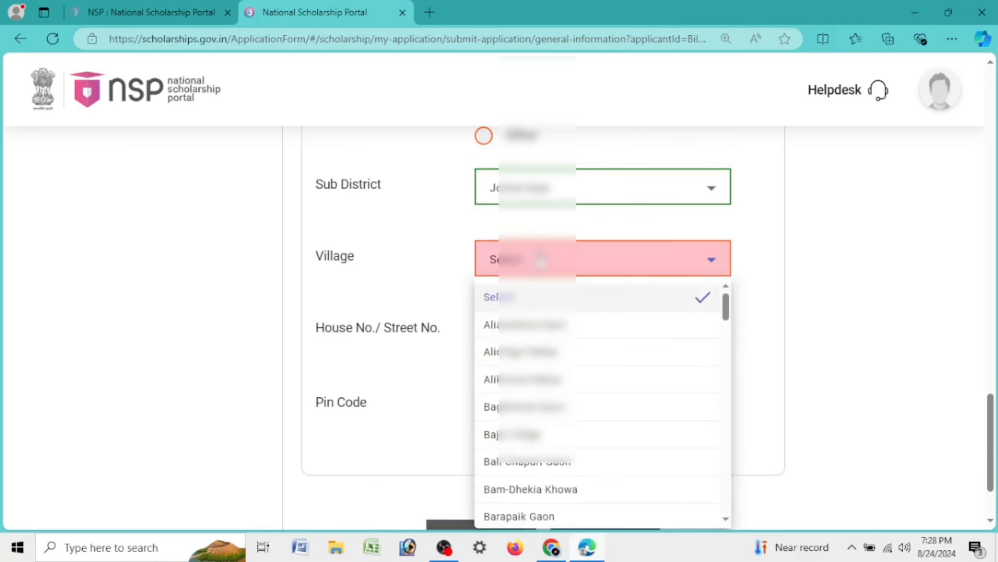
pyautogui.scroll(-5, 590, 393)
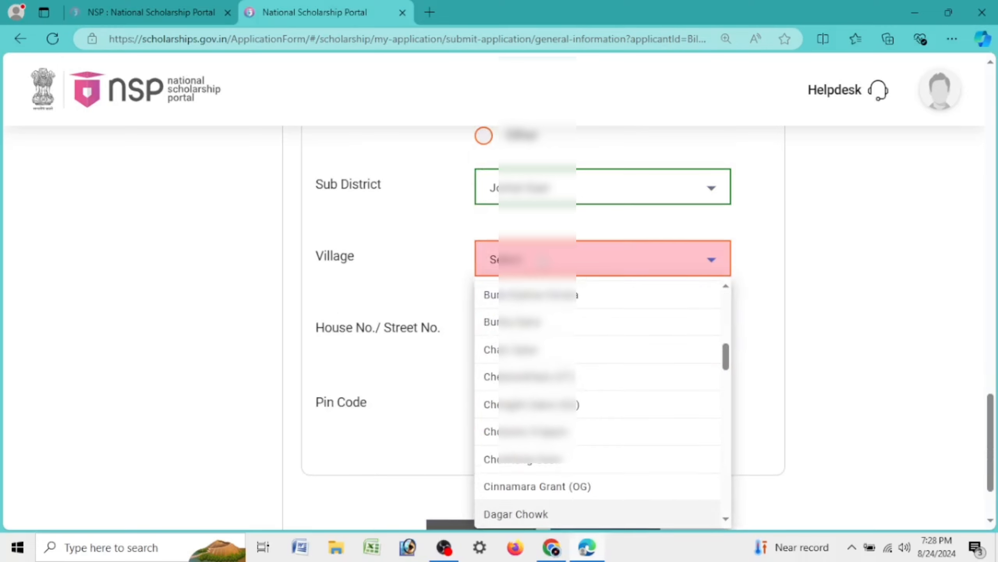
pyautogui.moveTo(726, 360); pyautogui.dragTo(726, 373)
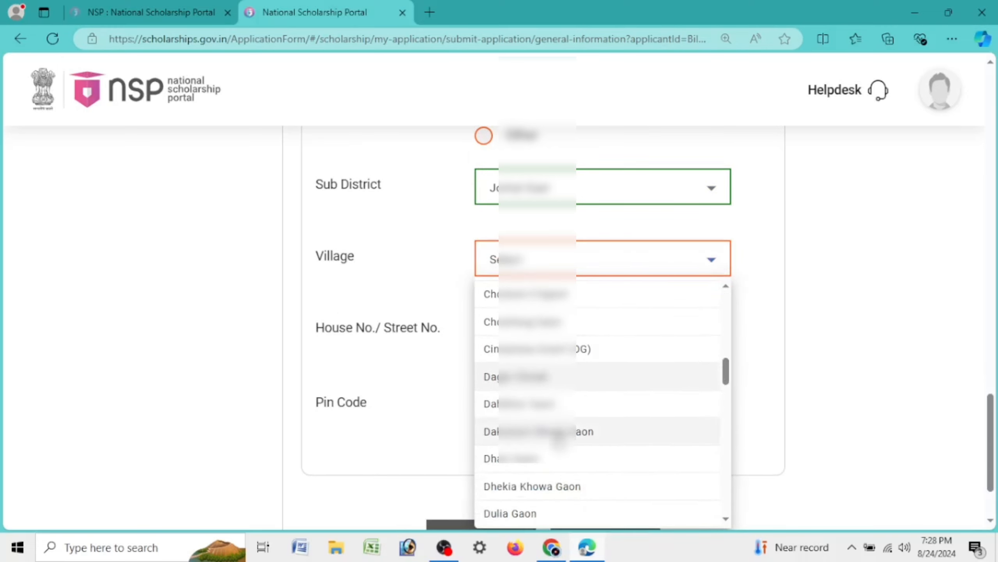
pyautogui.moveTo(726, 373)
pyautogui.mouseDown()
pyautogui.moveTo(736, 475)
pyautogui.moveTo(726, 386)
pyautogui.mouseUp()
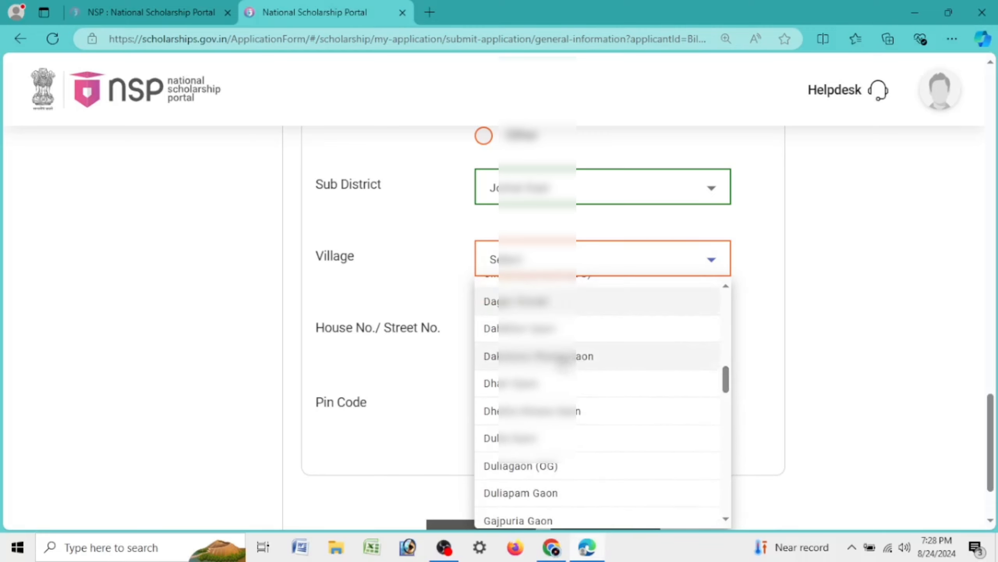
pyautogui.click(575, 357)
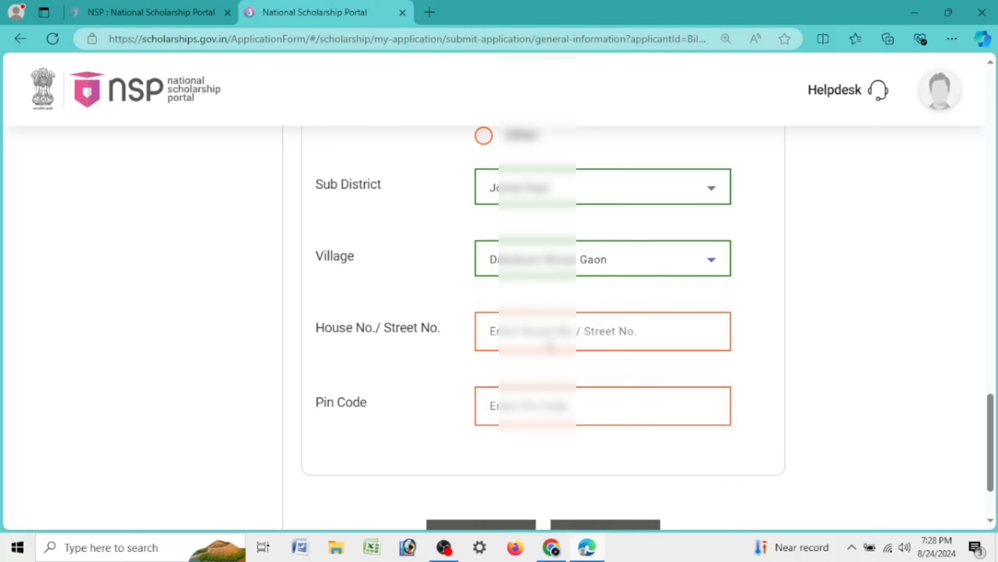
# Enter the house number and pin code, then Save & Next the general information
pyautogui.write('00')
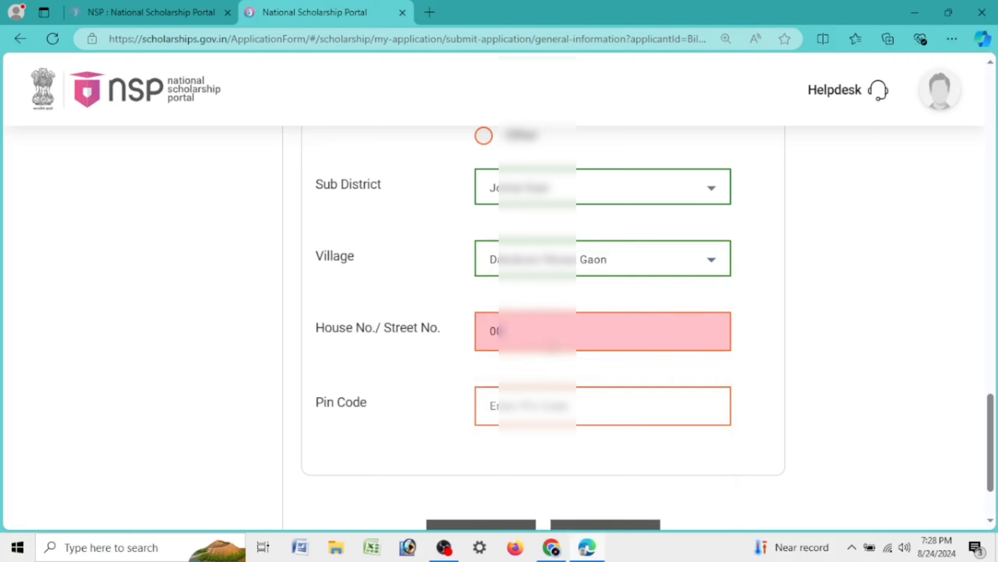
pyautogui.click(533, 344)
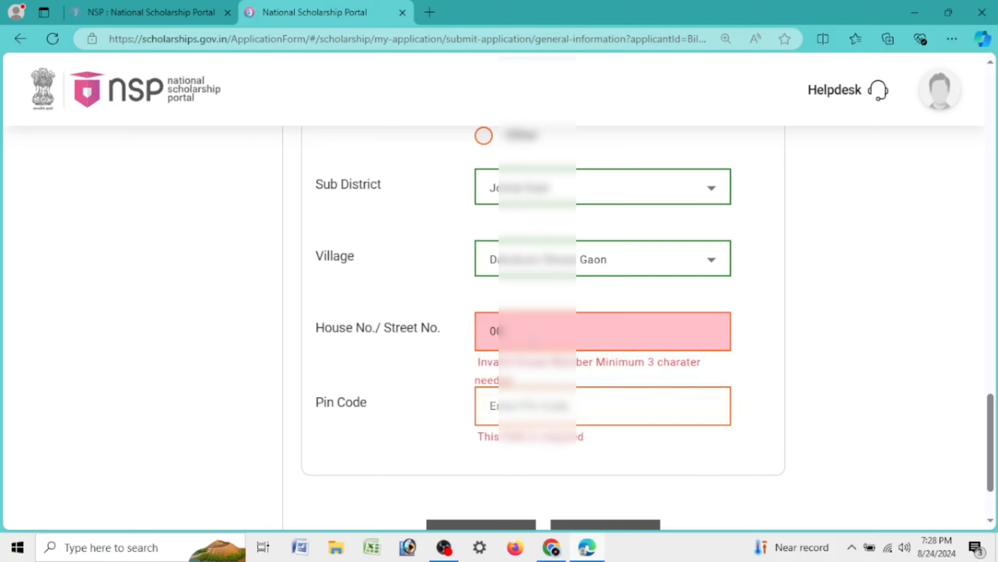
pyautogui.click(603, 405)
pyautogui.moveTo(556, 340); pyautogui.dragTo(432, 342)
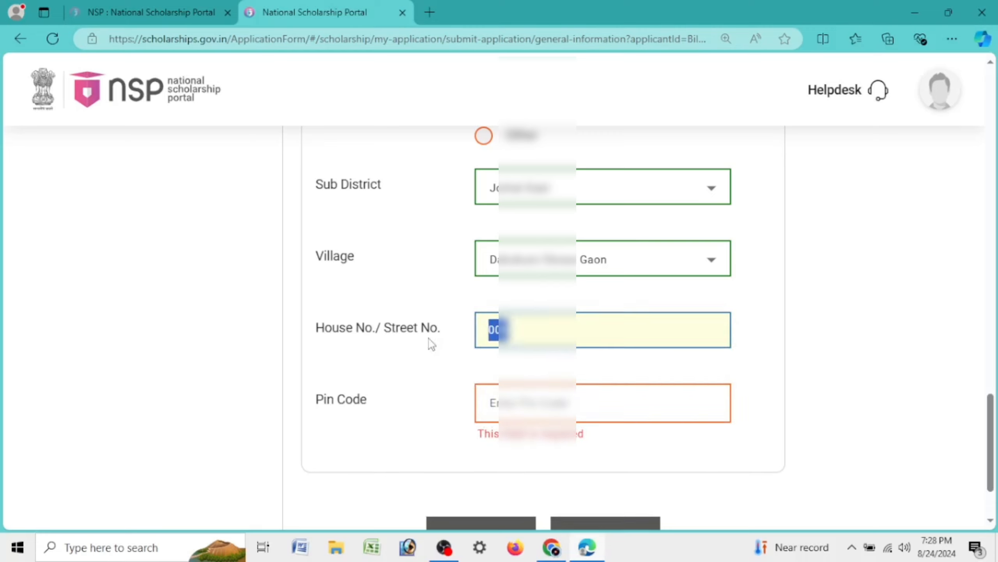
pyautogui.write('000')
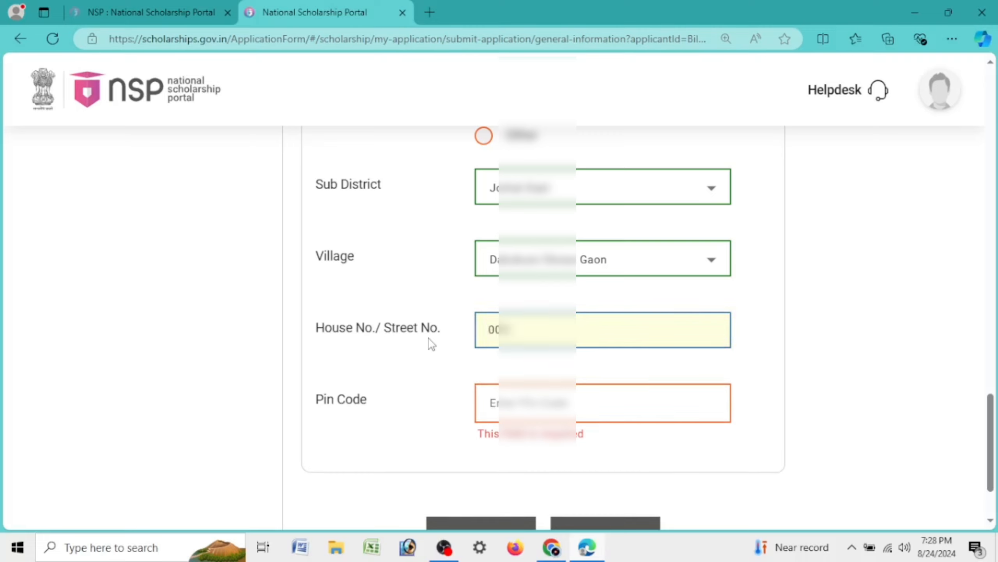
pyautogui.moveTo(457, 347); pyautogui.dragTo(221, 345)
pyautogui.write('000785107')
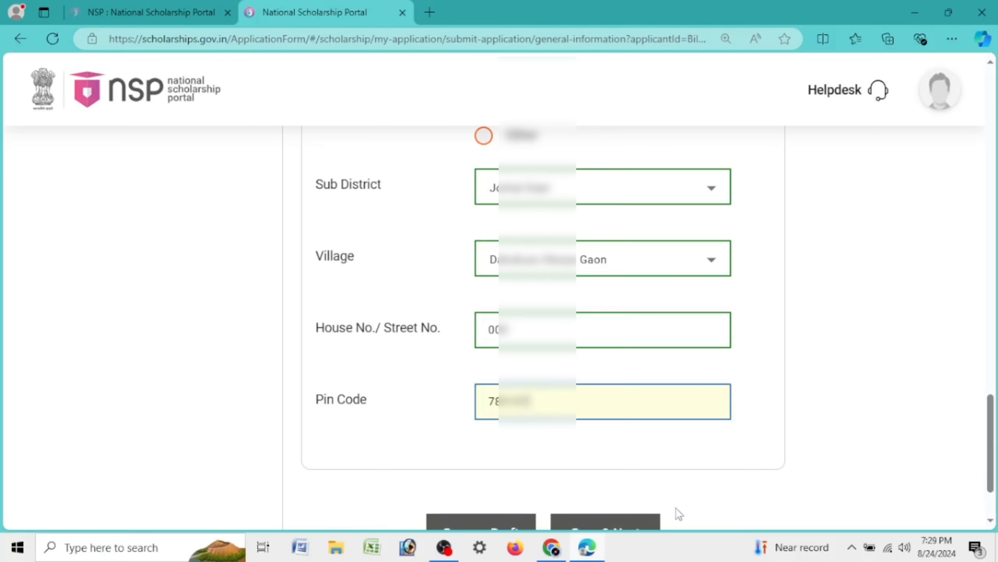
pyautogui.scroll(-3, 680, 513)
pyautogui.click(629, 429)
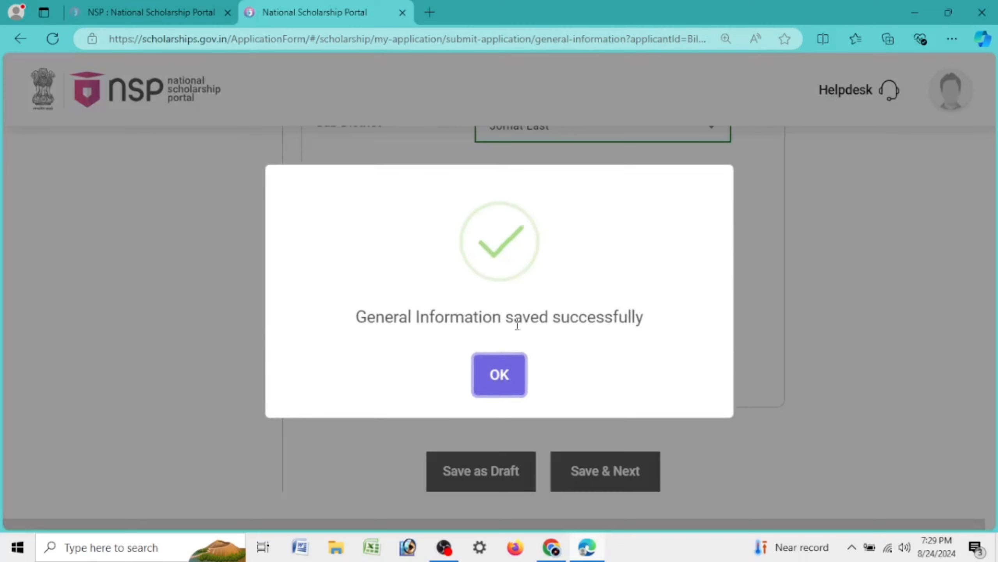
# Acknowledge the 'General Information saved successfully.' message to reach the Present Course/Class Details
pyautogui.moveTo(325, 327); pyautogui.dragTo(649, 328)
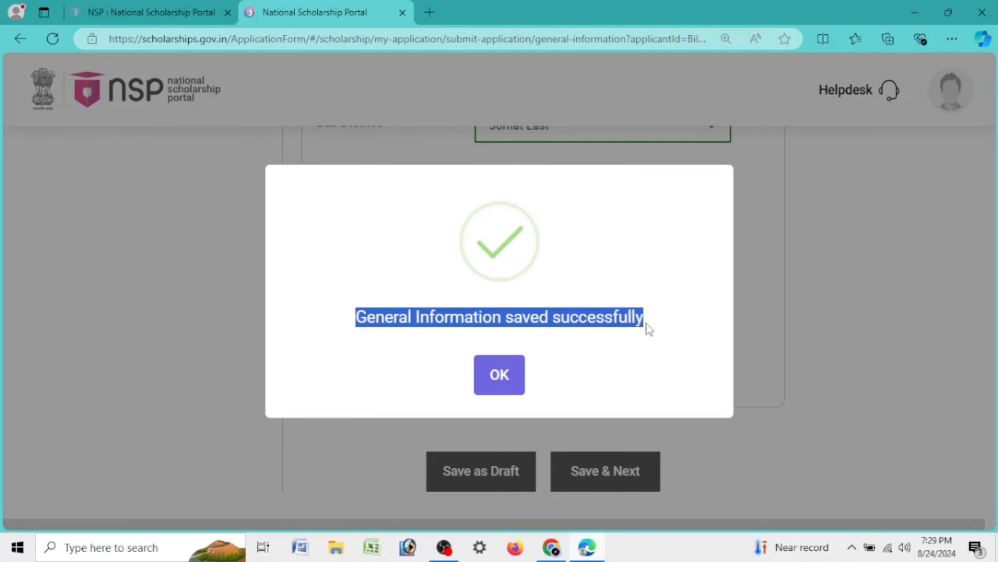
pyautogui.click(510, 380)
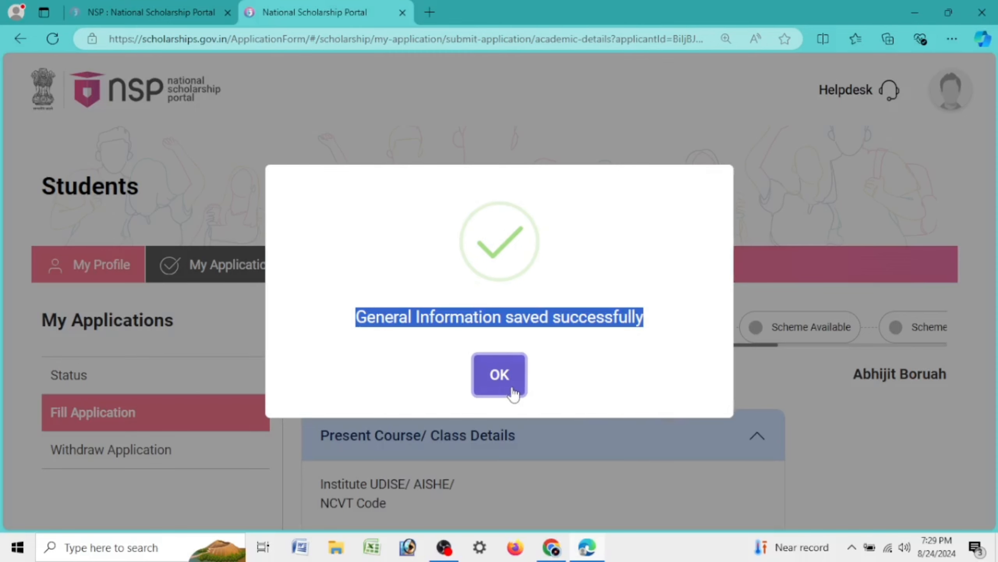
pyautogui.click(511, 389)
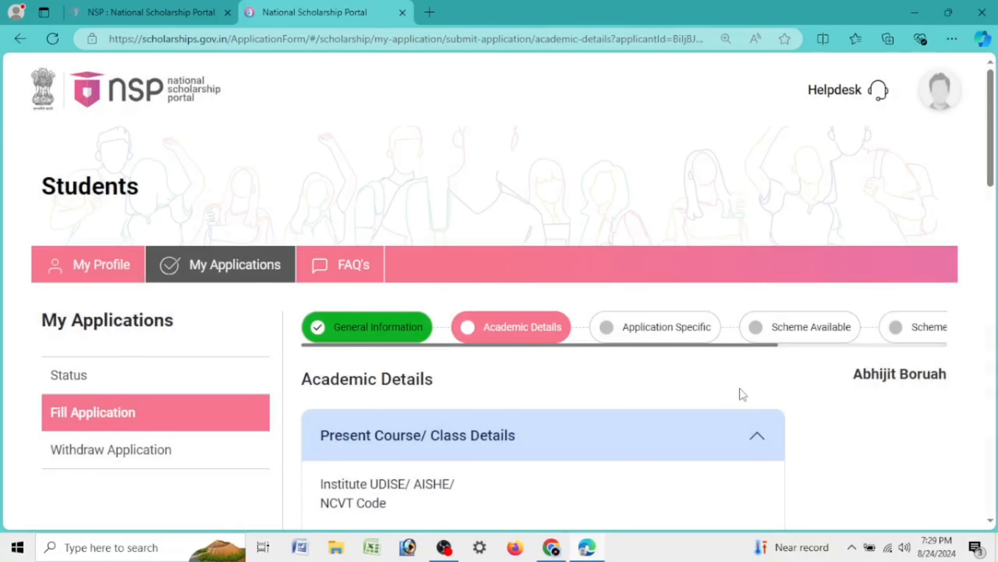
pyautogui.scroll(-5, 826, 397)
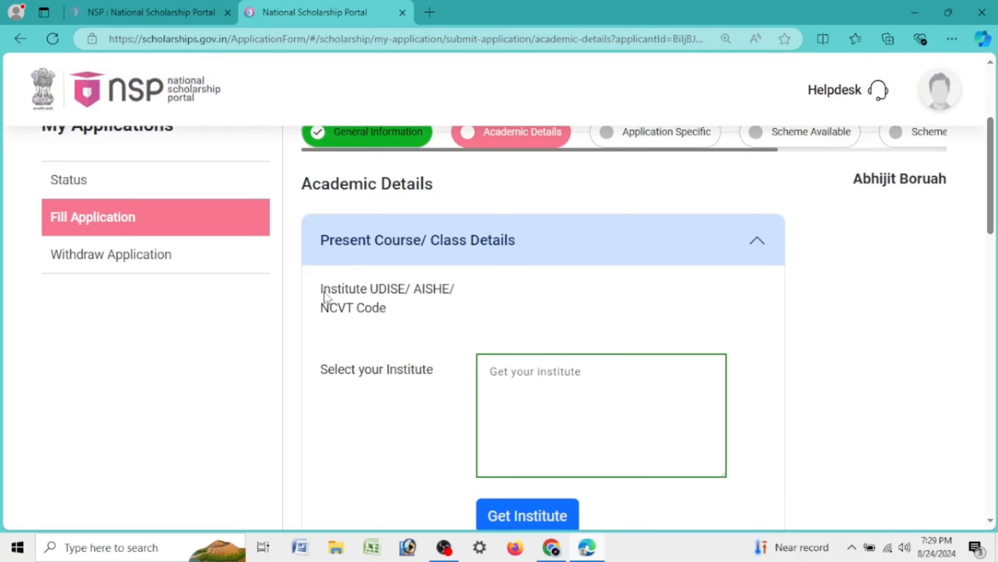
pyautogui.moveTo(319, 291); pyautogui.dragTo(455, 291)
pyautogui.scroll(-5, 420, 409)
pyautogui.scroll(5, 420, 409)
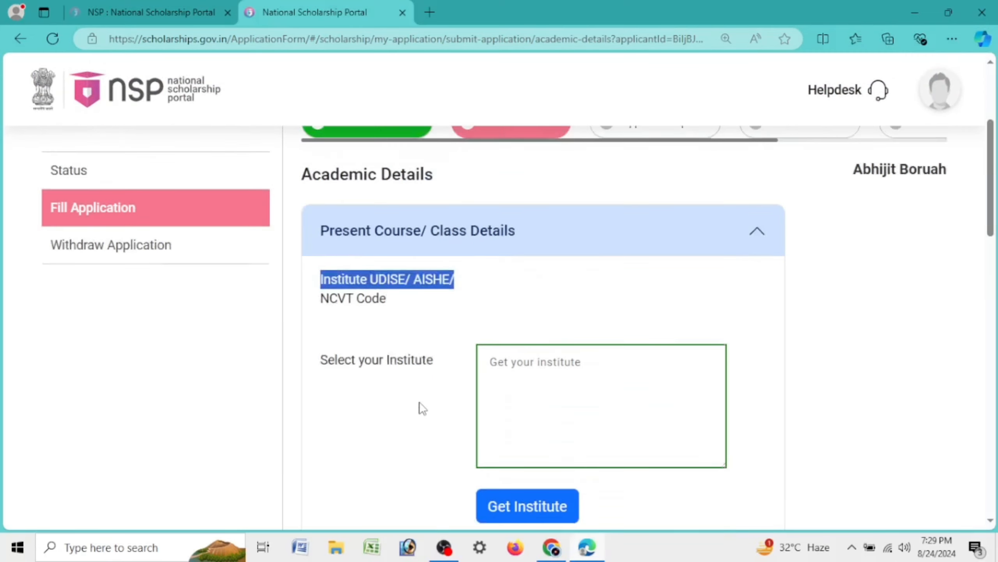
pyautogui.click(623, 390)
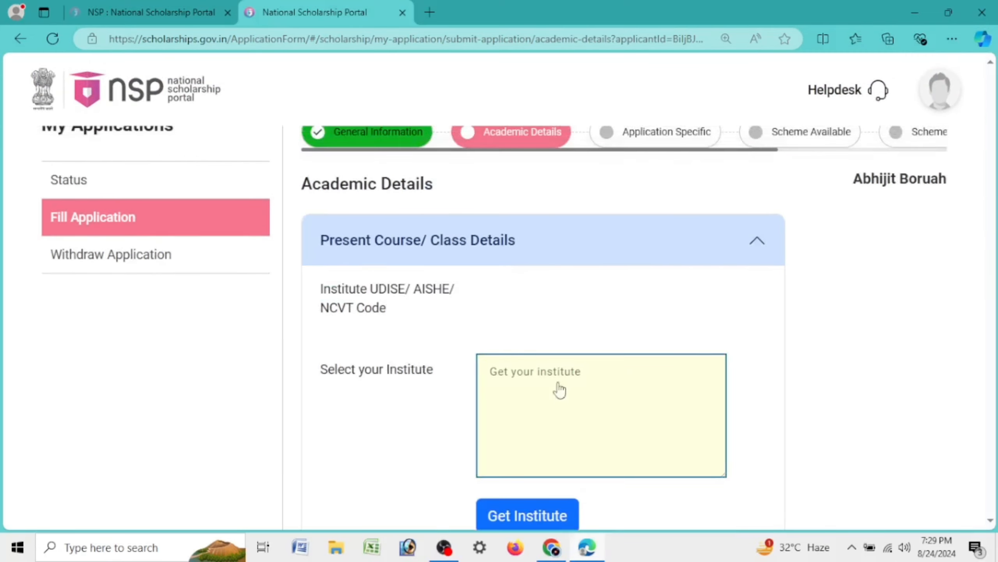
pyautogui.click(487, 383)
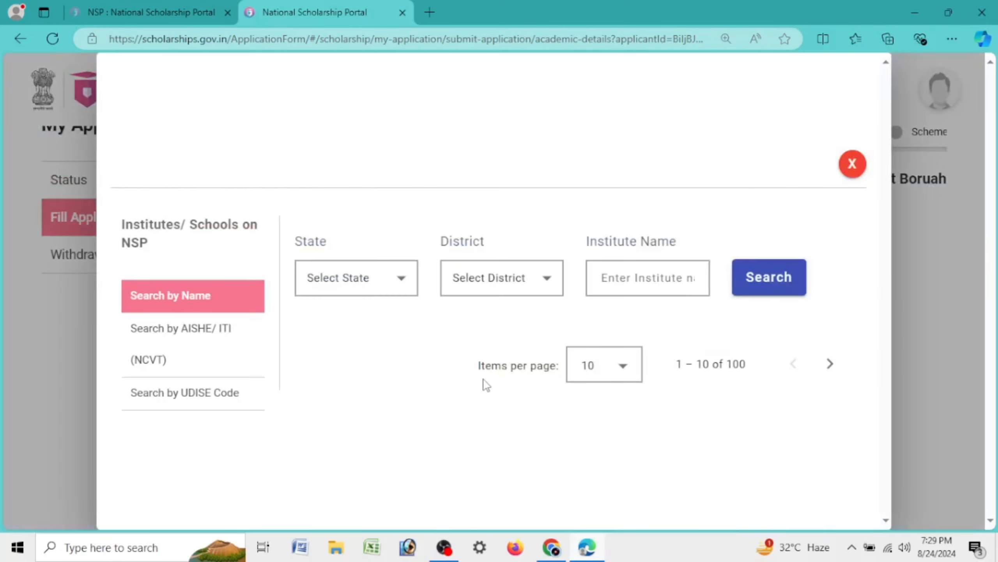
pyautogui.click(852, 165)
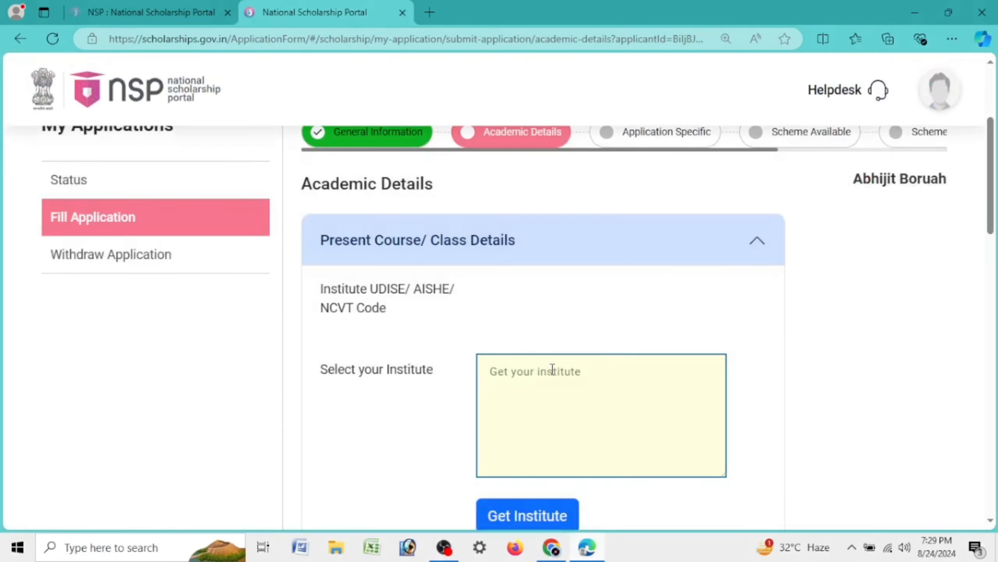
pyautogui.scroll(-3, 648, 286)
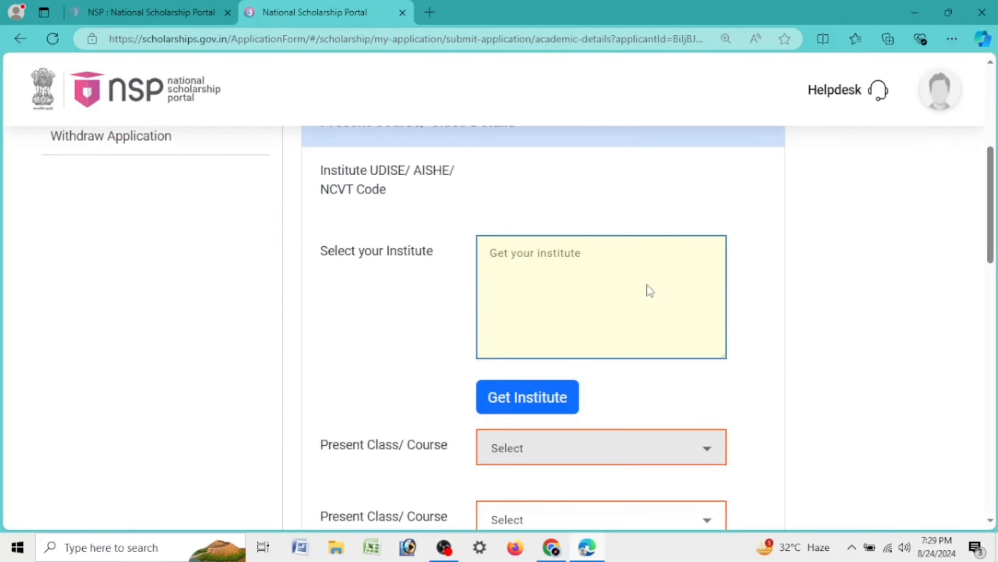
# Search institutes in ASSAM, JORHAT district for 'KAKOJAN COLLEGE'
pyautogui.click(545, 283)
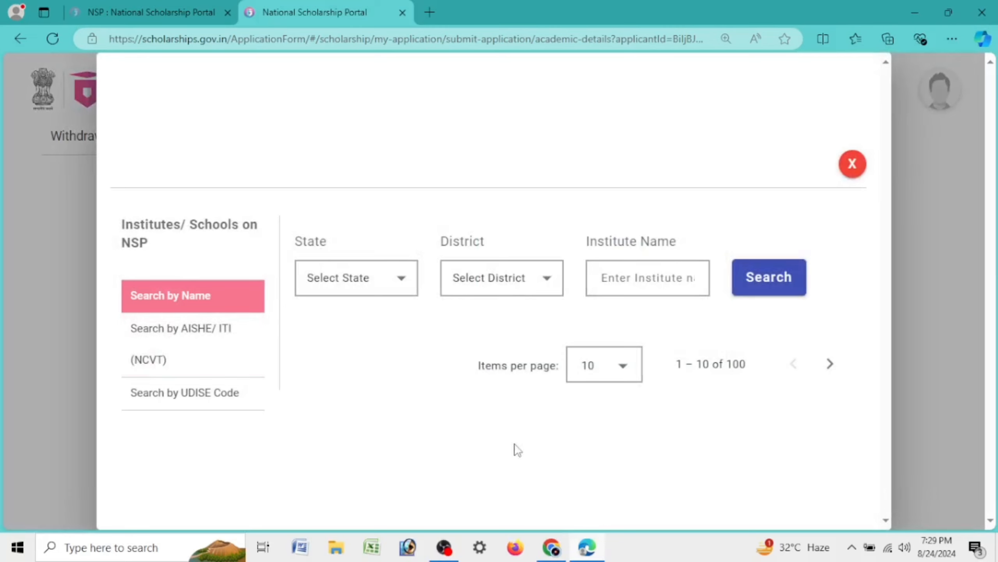
pyautogui.click(386, 290)
pyautogui.click(340, 466)
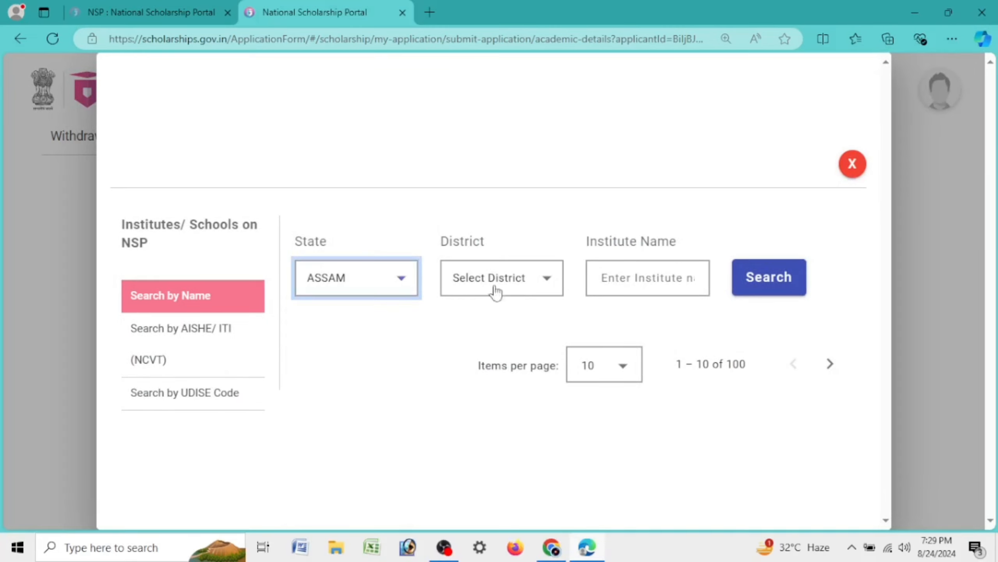
pyautogui.click(499, 283)
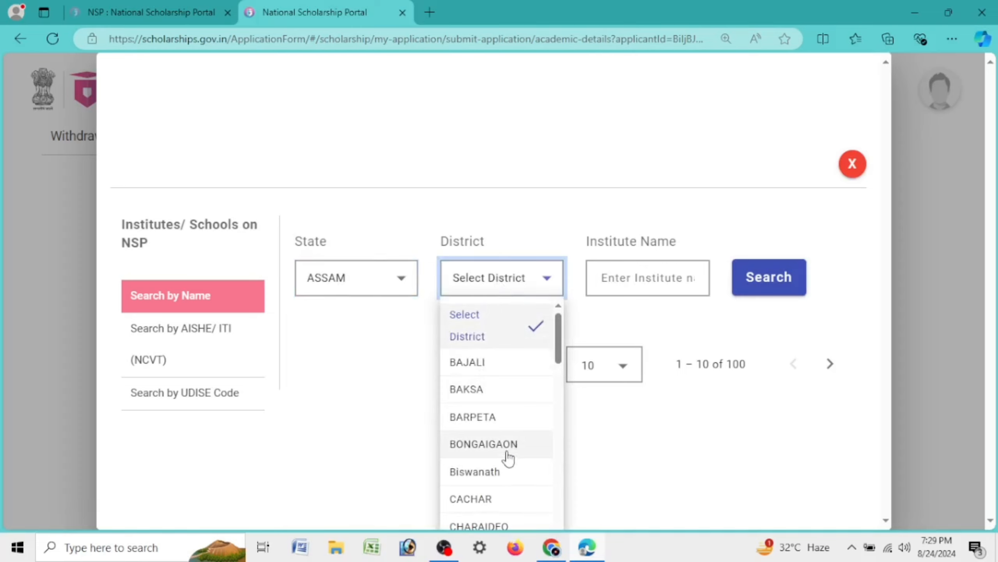
pyautogui.scroll(-5, 508, 457)
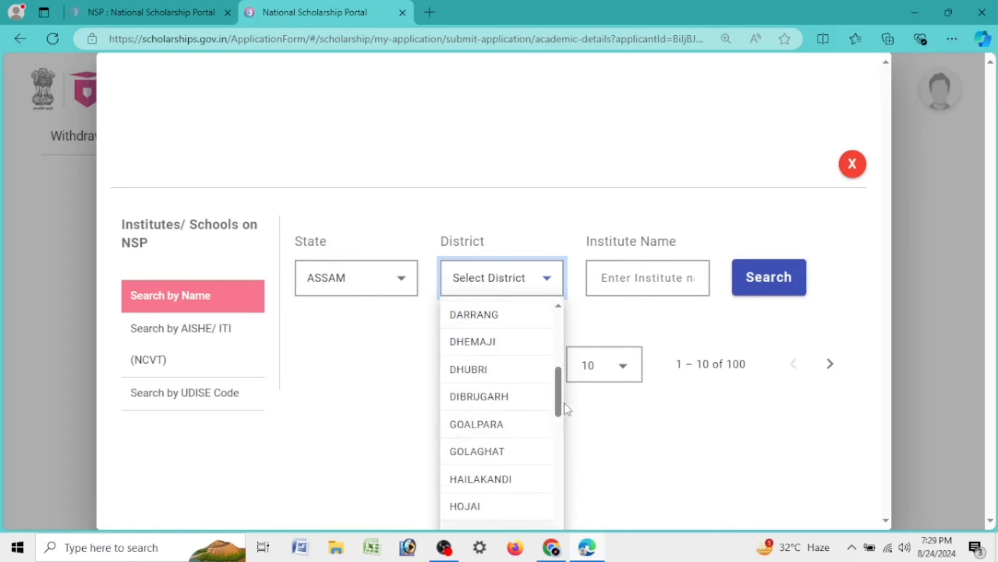
pyautogui.scroll(-1, 559, 420)
pyautogui.scroll(-1, 558, 421)
pyautogui.click(493, 439)
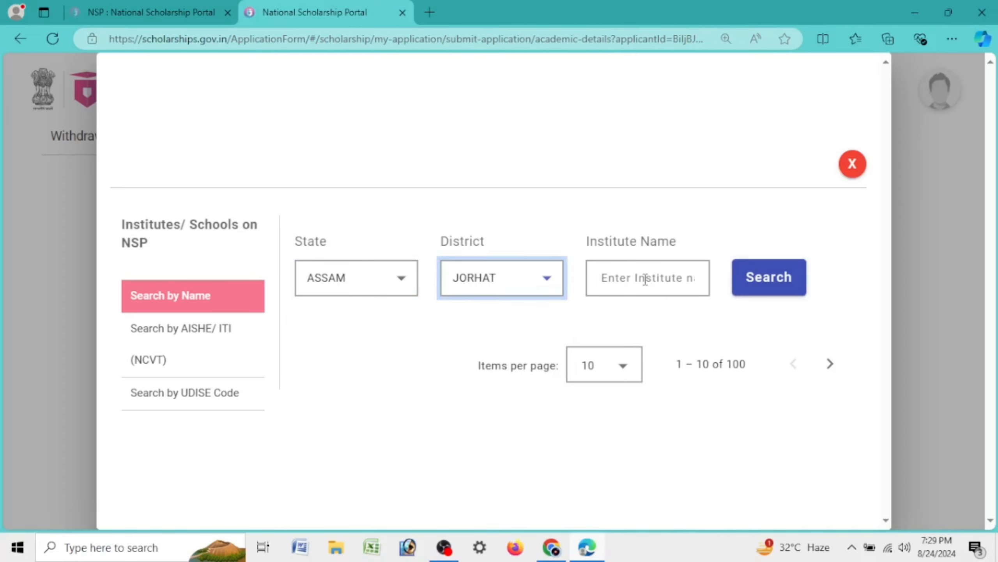
pyautogui.click(645, 279)
pyautogui.write('KAK')
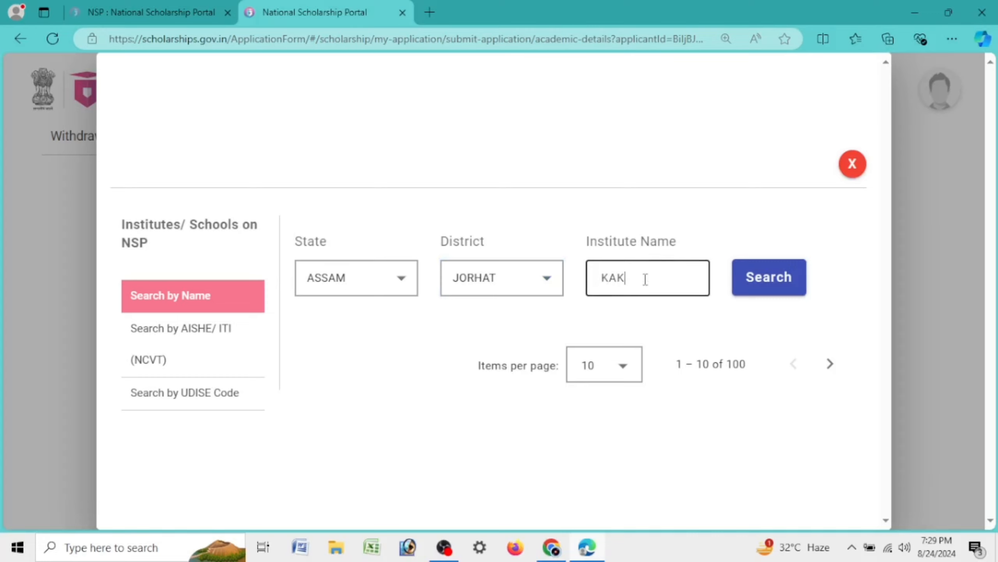
pyautogui.write('OJAN COLLEGE')
pyautogui.click(753, 264)
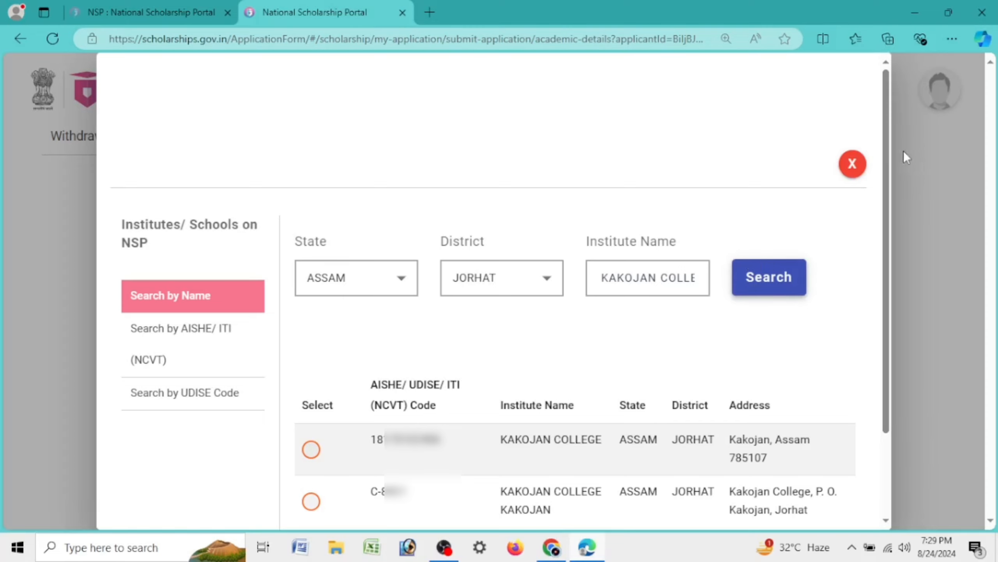
# Select KAKOJAN COLLEGE KAKOJAN from the two search results
pyautogui.moveTo(887, 149); pyautogui.dragTo(885, 241)
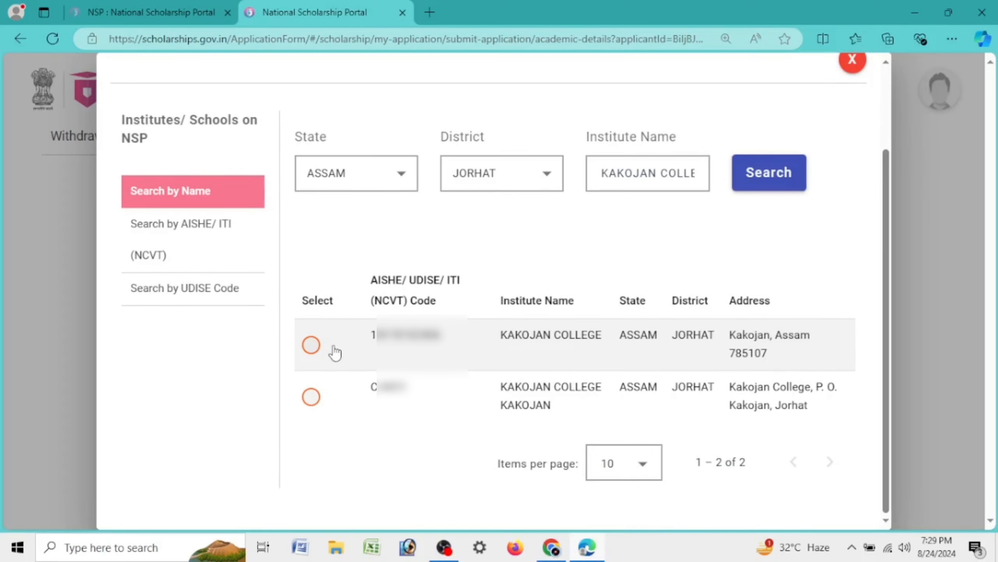
pyautogui.moveTo(369, 348); pyautogui.dragTo(452, 353)
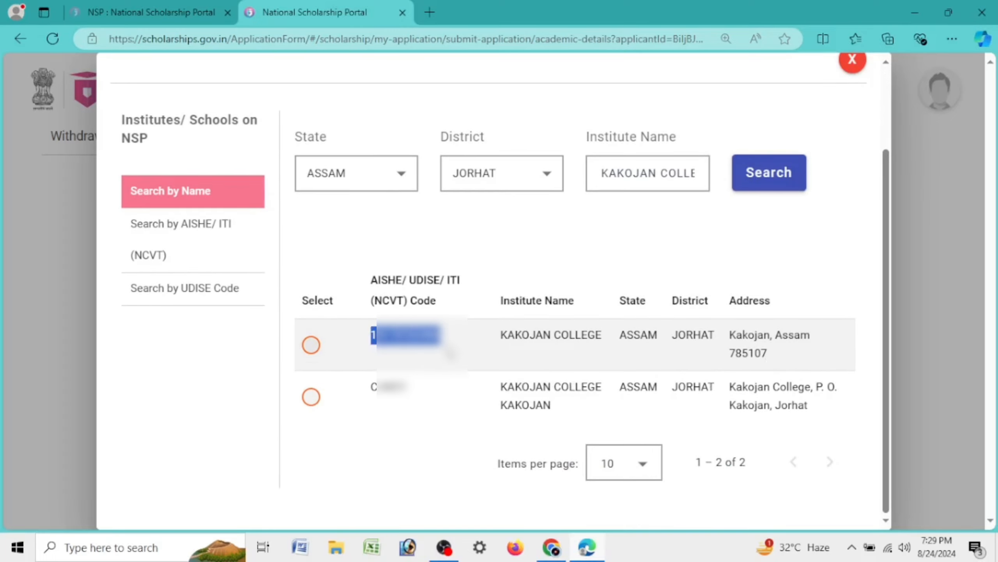
pyautogui.click(508, 361)
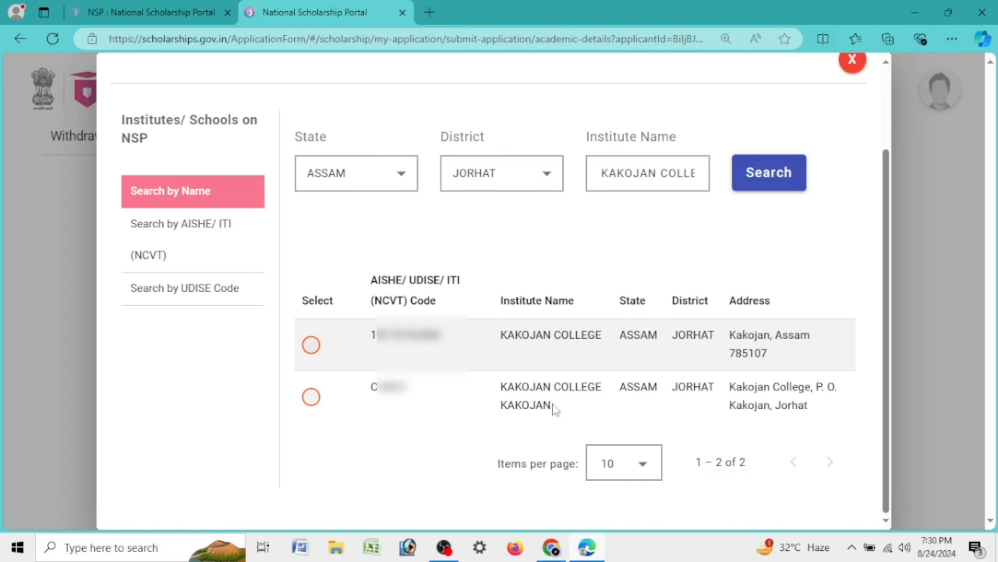
pyautogui.click(310, 397)
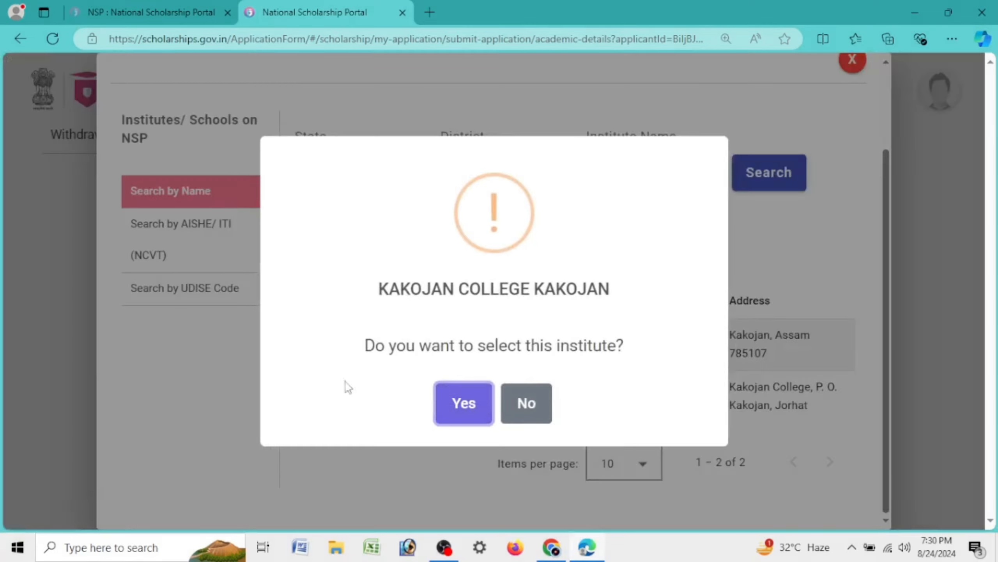
# Confirm KAKOJAN COLLEGE KAKOJAN and choose BACHELOR OF ARTS(ARTS) - 3 Years as the present course
pyautogui.click(466, 397)
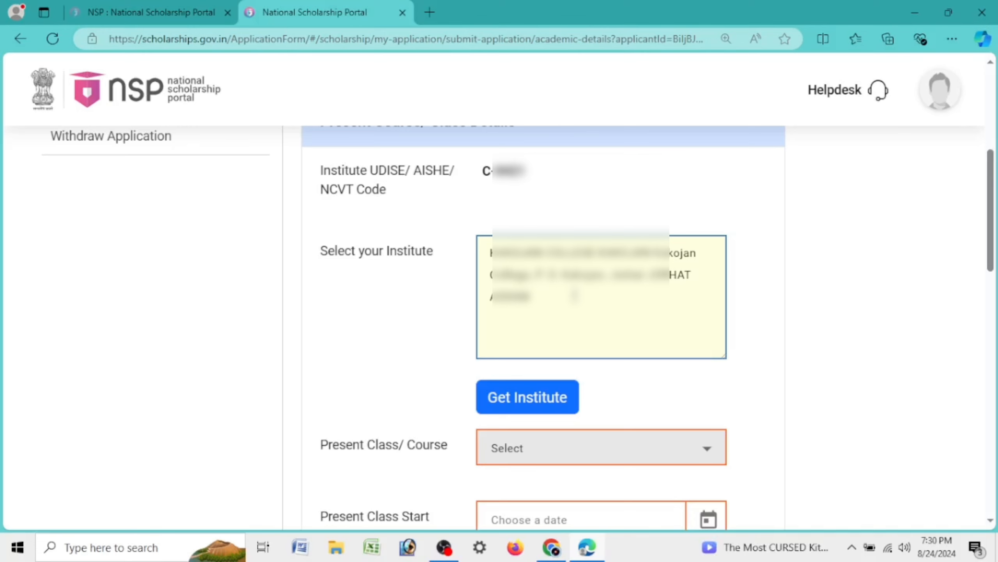
pyautogui.moveTo(320, 248); pyautogui.dragTo(452, 251)
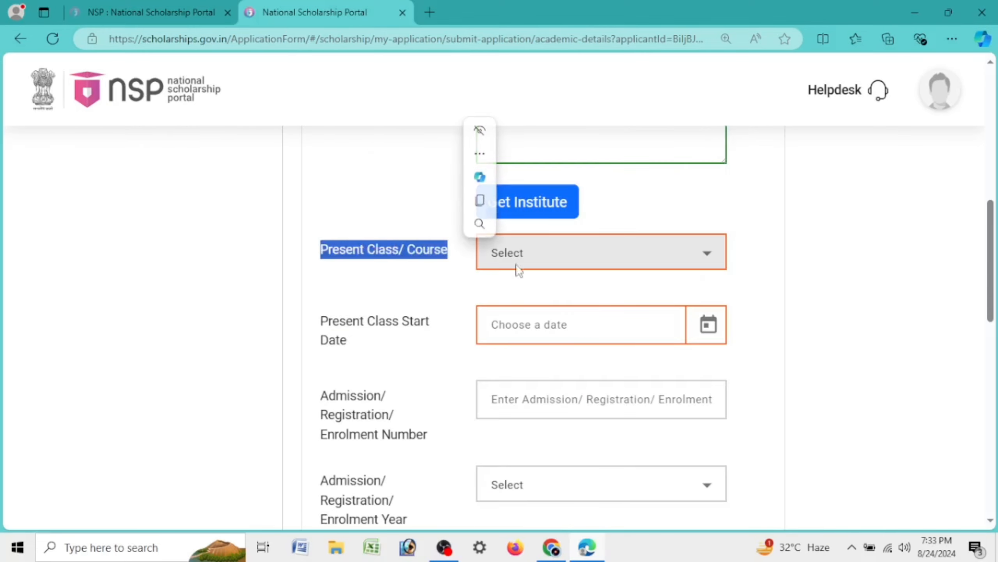
pyautogui.click(521, 266)
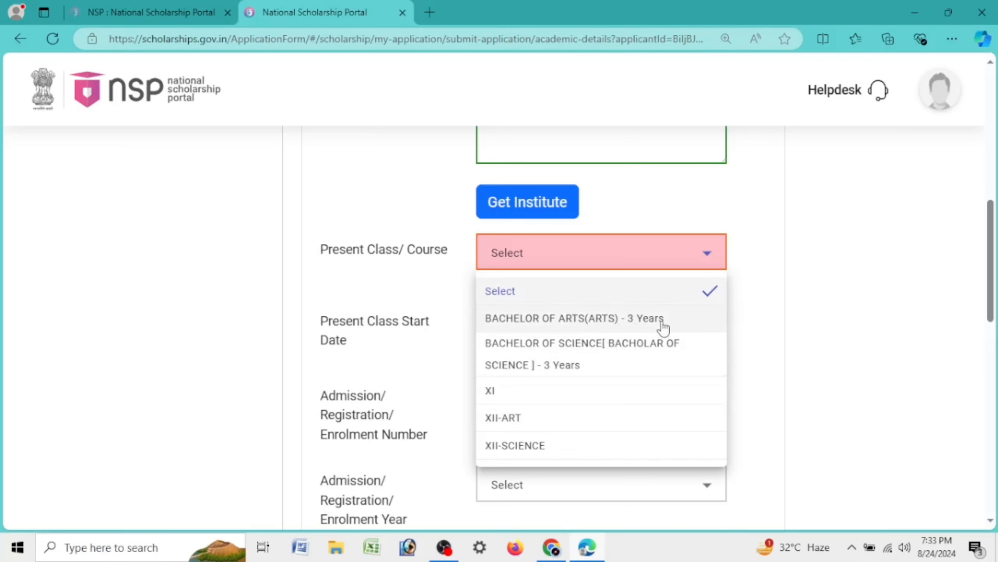
pyautogui.scroll(-4, 653, 338)
pyautogui.scroll(8, 651, 341)
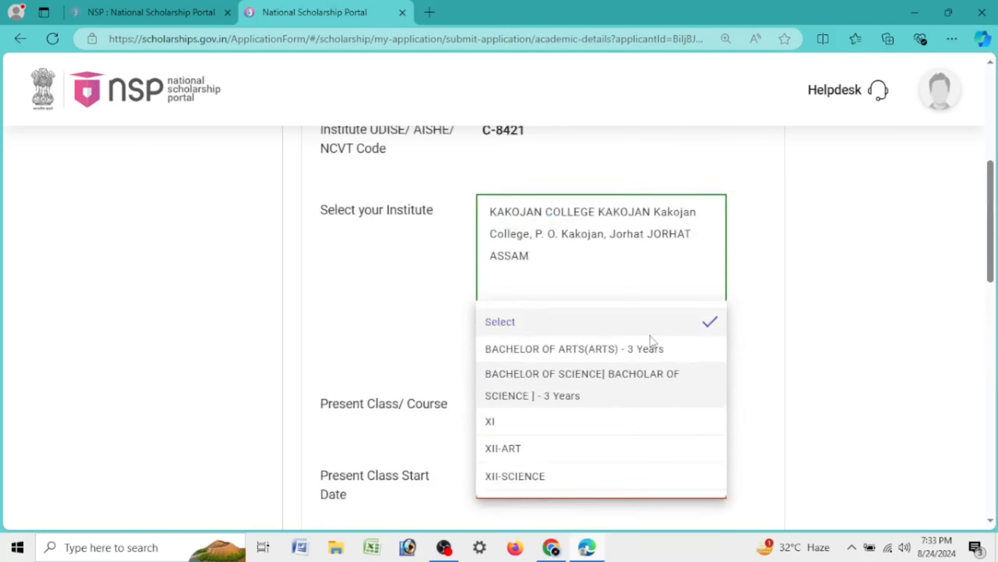
pyautogui.scroll(-8, 617, 357)
pyautogui.scroll(4, 611, 358)
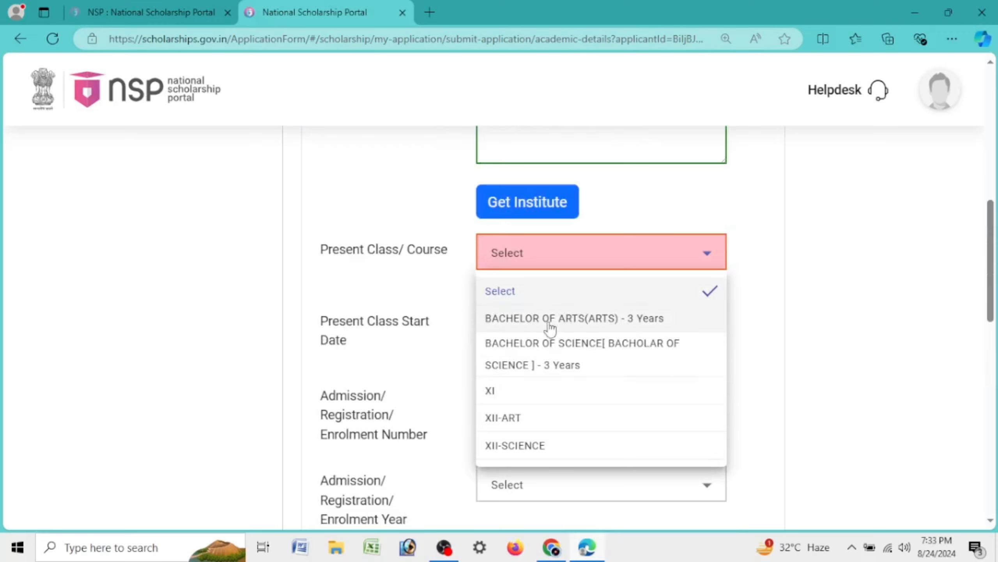
pyautogui.click(621, 322)
pyautogui.click(622, 253)
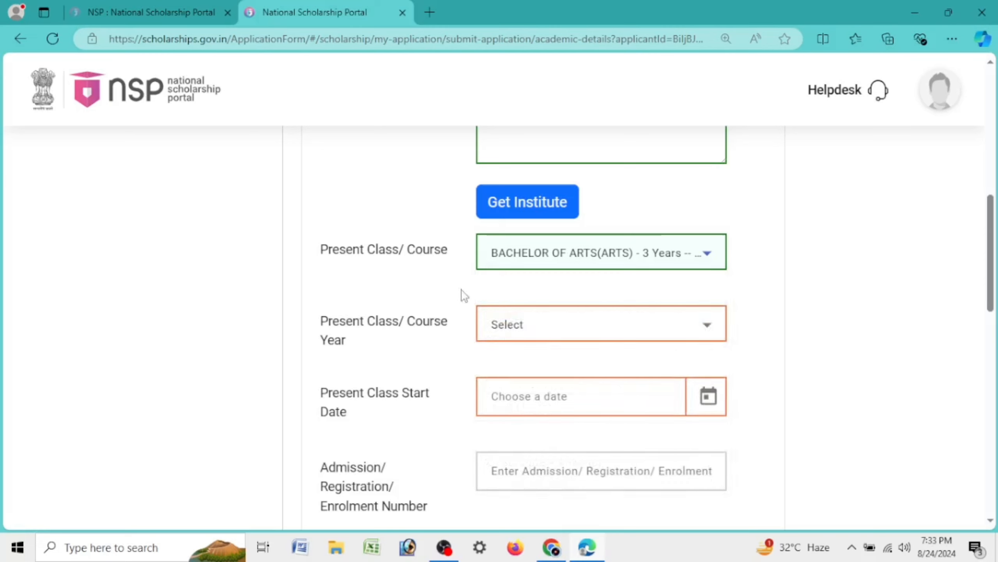
pyautogui.moveTo(321, 320); pyautogui.dragTo(358, 342)
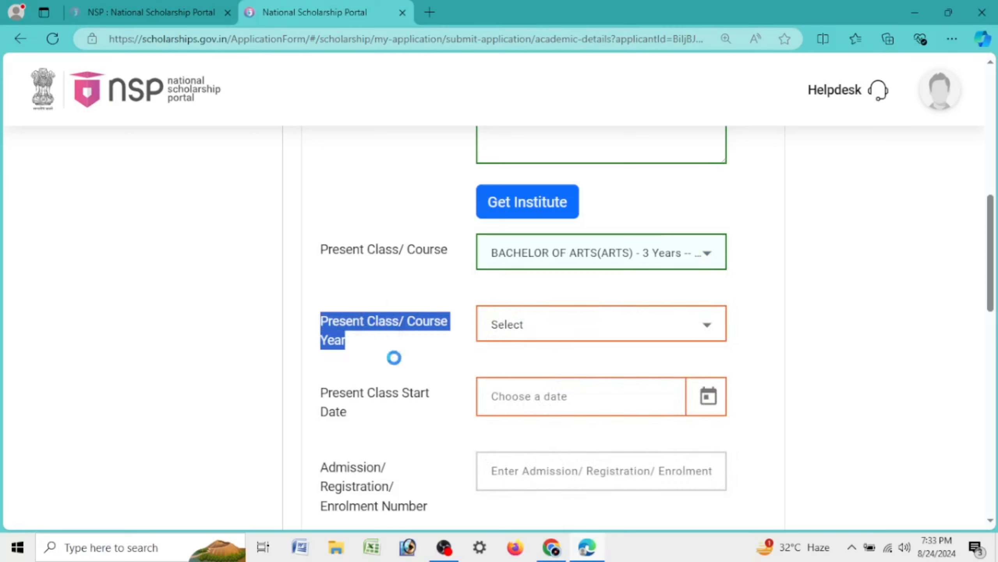
# Set Present Class/Course Year to 1
pyautogui.click(358, 340)
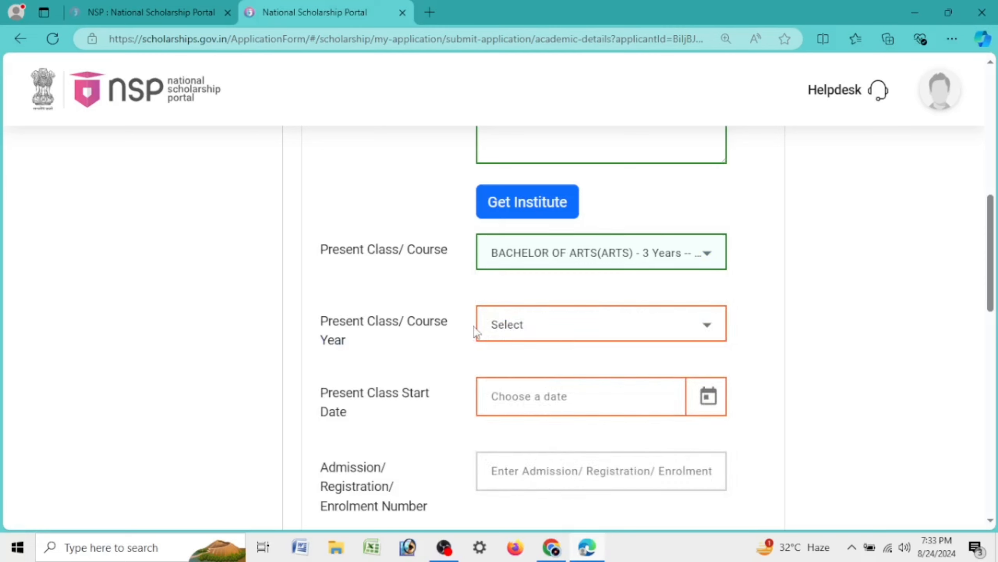
pyautogui.click(528, 323)
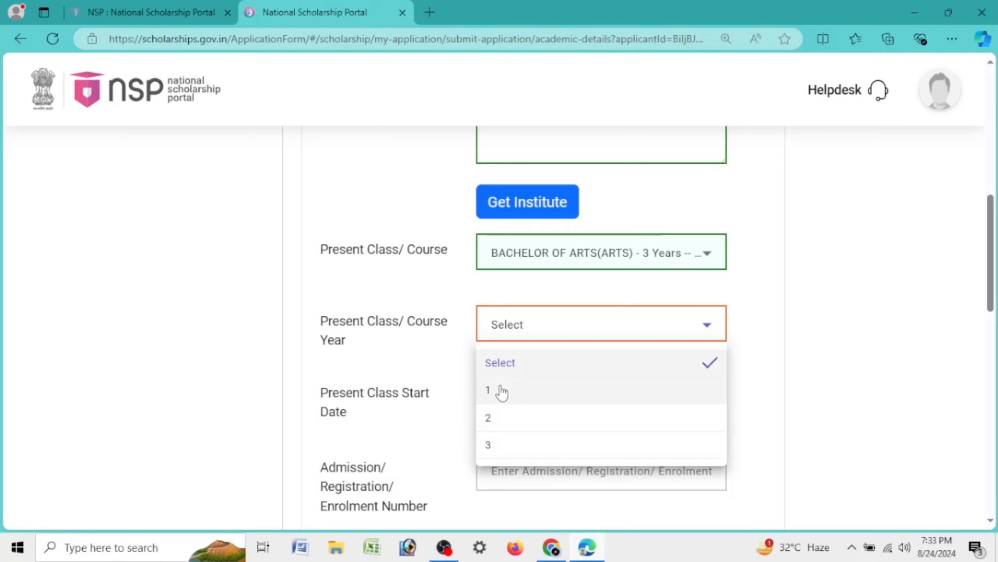
pyautogui.click(501, 391)
pyautogui.click(504, 339)
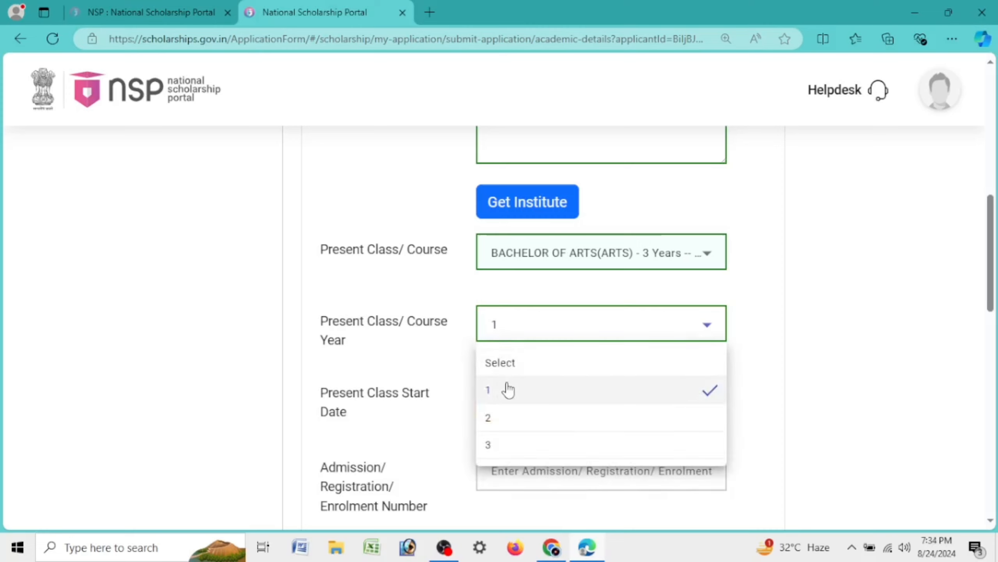
pyautogui.click(508, 395)
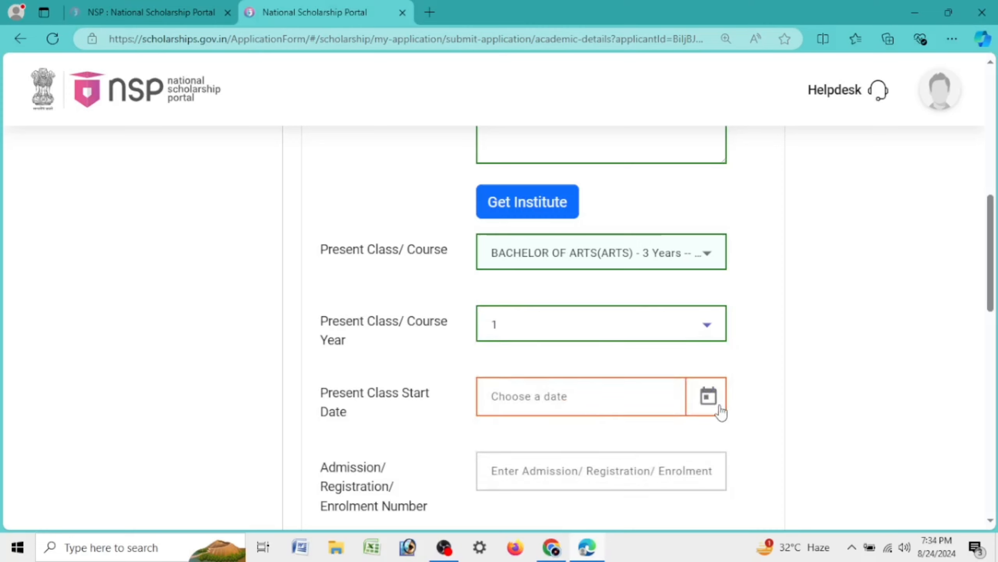
# Pick 01/08/2024 as the Present Class Start Date
pyautogui.click(709, 399)
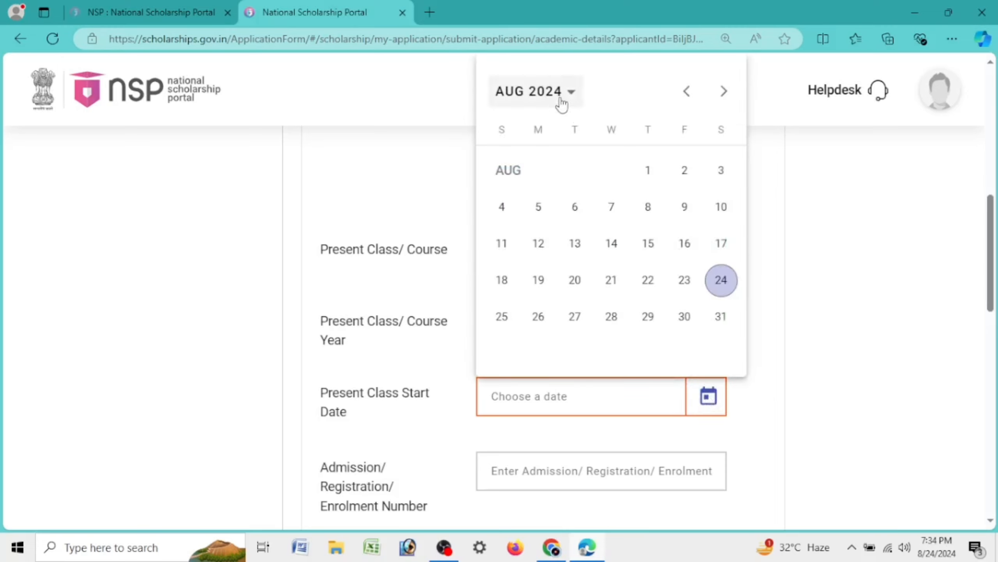
pyautogui.click(651, 177)
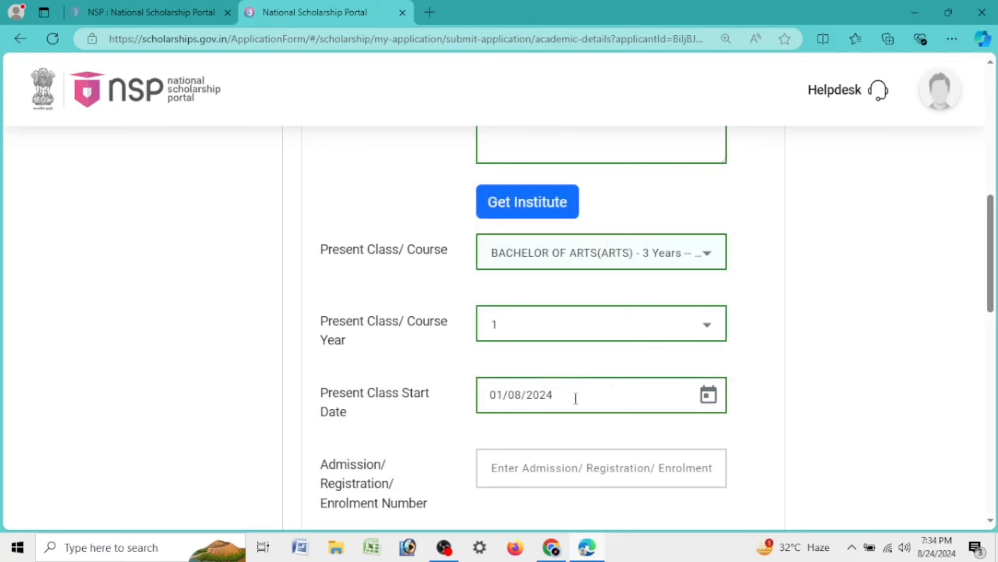
pyautogui.moveTo(319, 403); pyautogui.dragTo(366, 422)
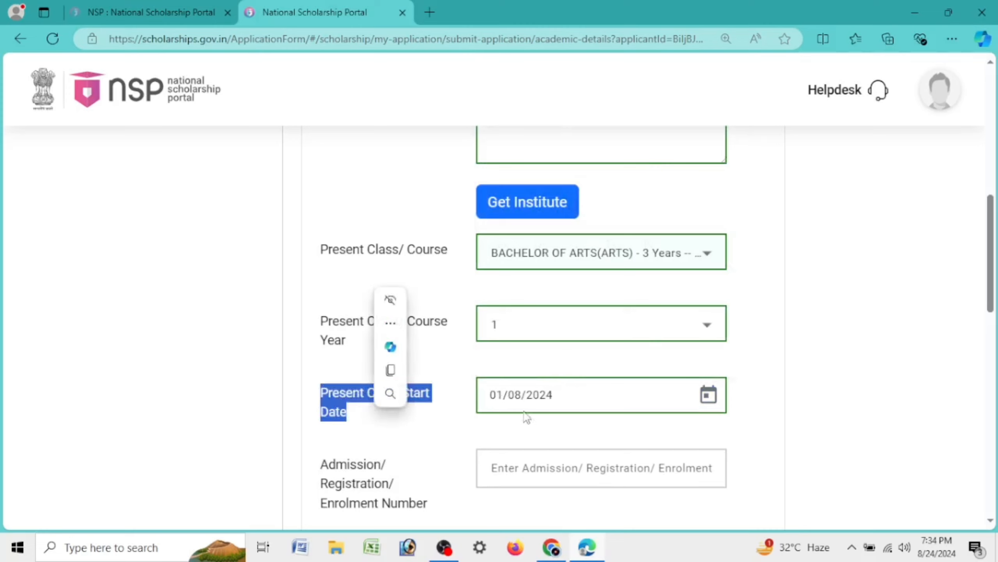
pyautogui.click(708, 395)
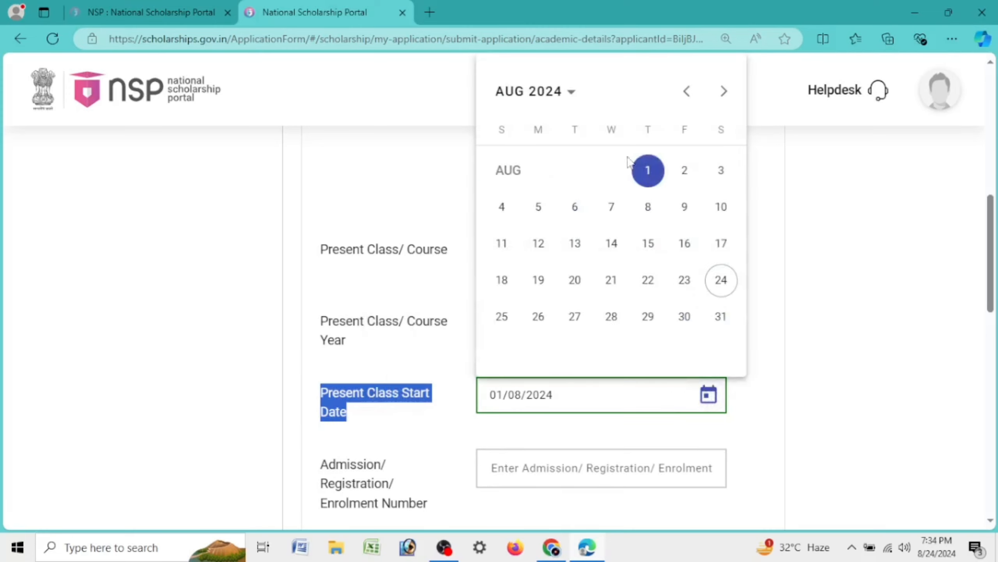
pyautogui.click(648, 170)
pyautogui.scroll(-5, 516, 232)
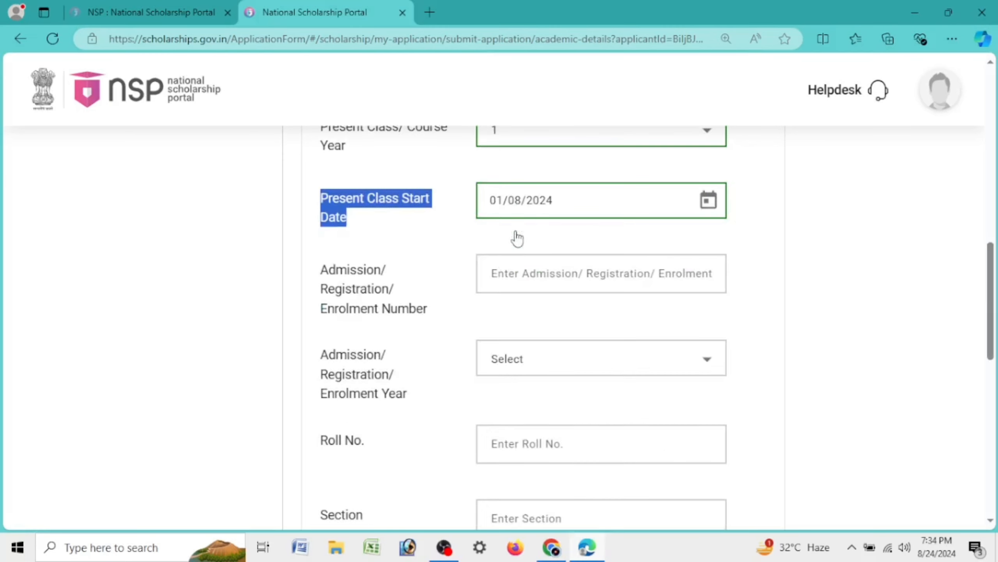
pyautogui.click(372, 277)
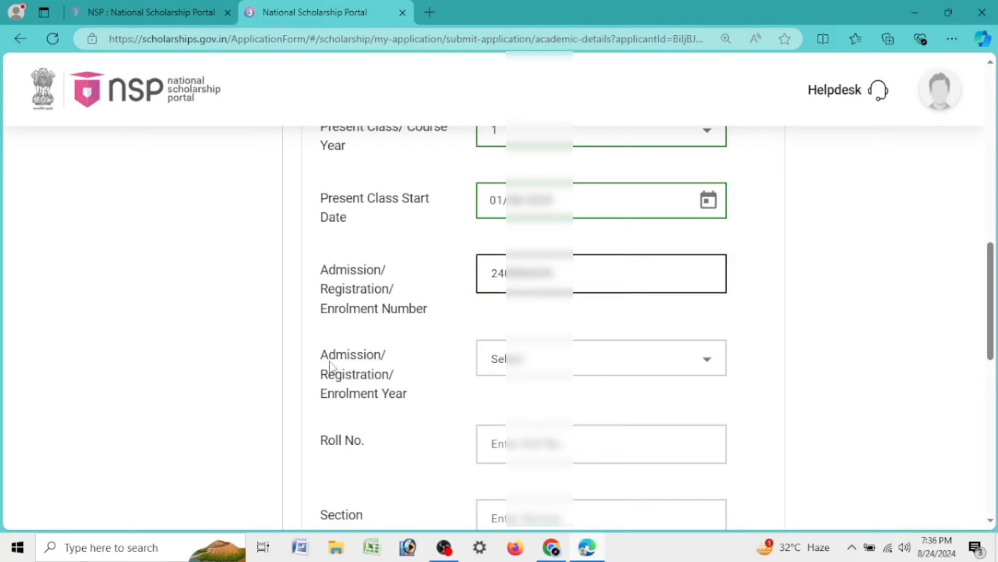
# Choose the admission enrolment year, enter the roll number and section B
pyautogui.click(529, 358)
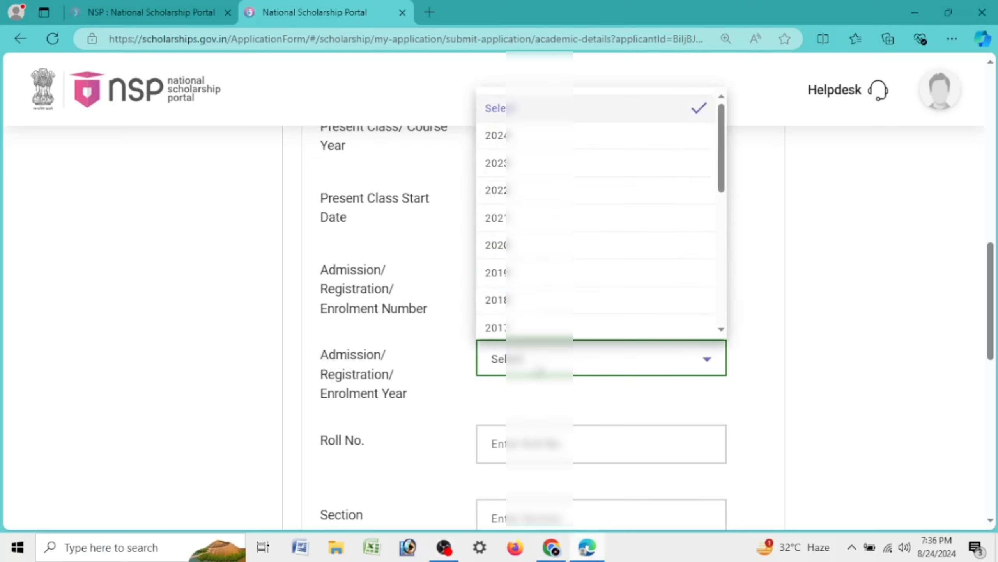
pyautogui.click(417, 373)
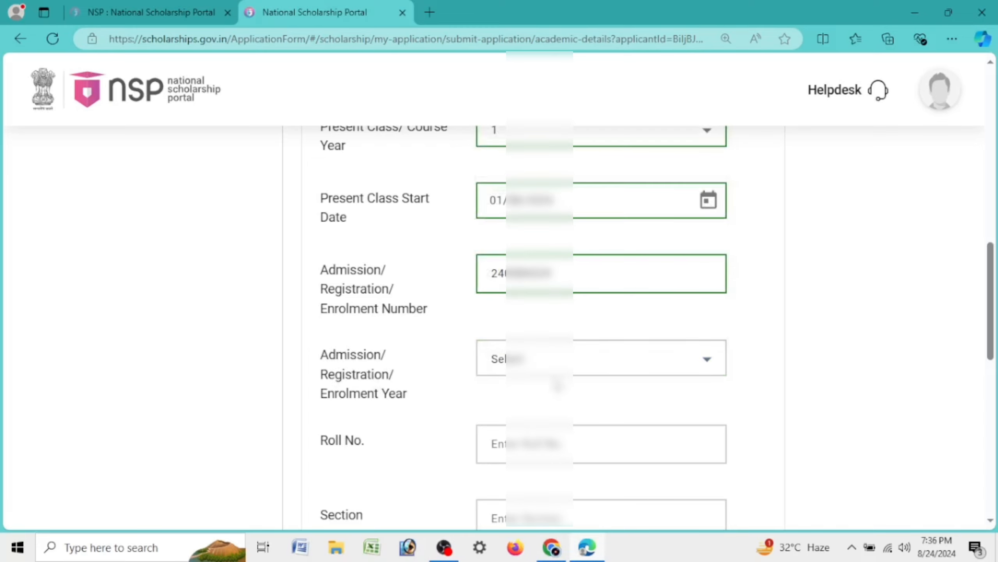
pyautogui.click(557, 372)
pyautogui.click(510, 135)
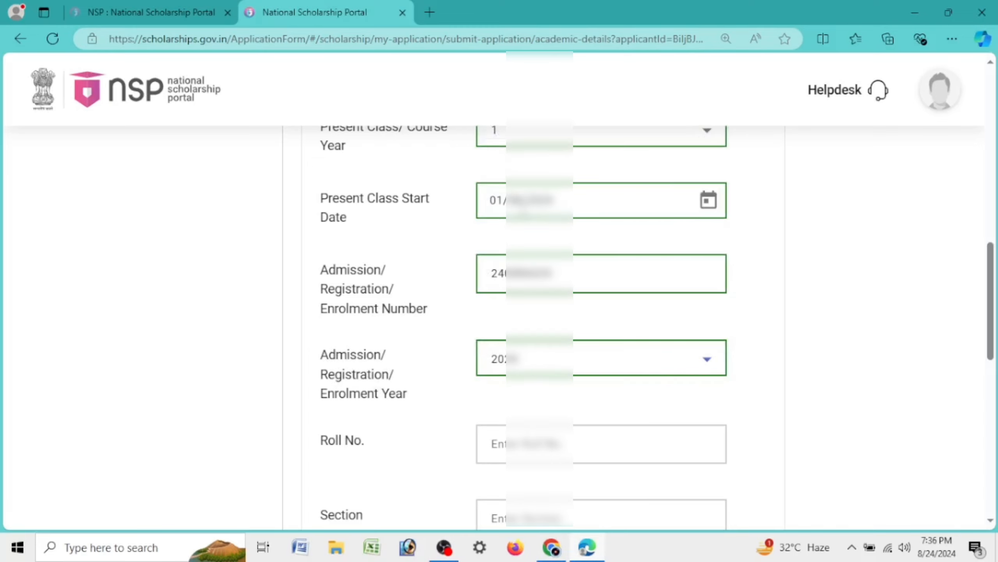
pyautogui.scroll(-4, 524, 210)
pyautogui.click(559, 238)
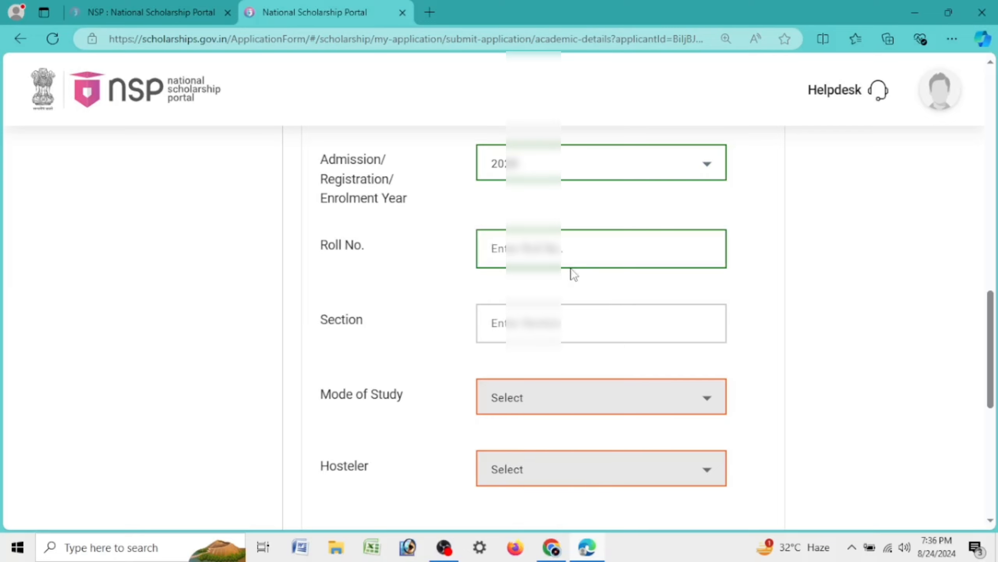
pyautogui.write('26')
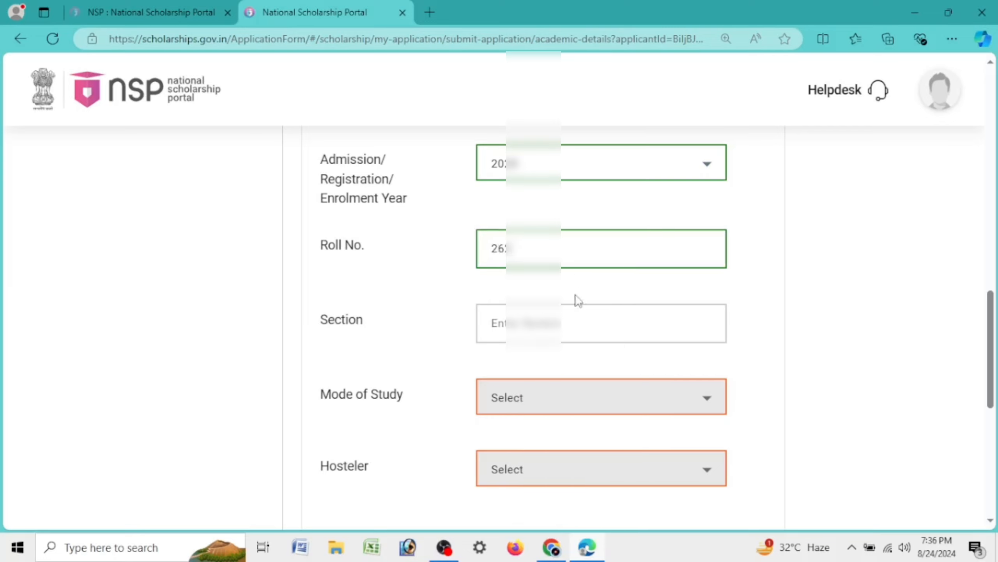
pyautogui.click(580, 323)
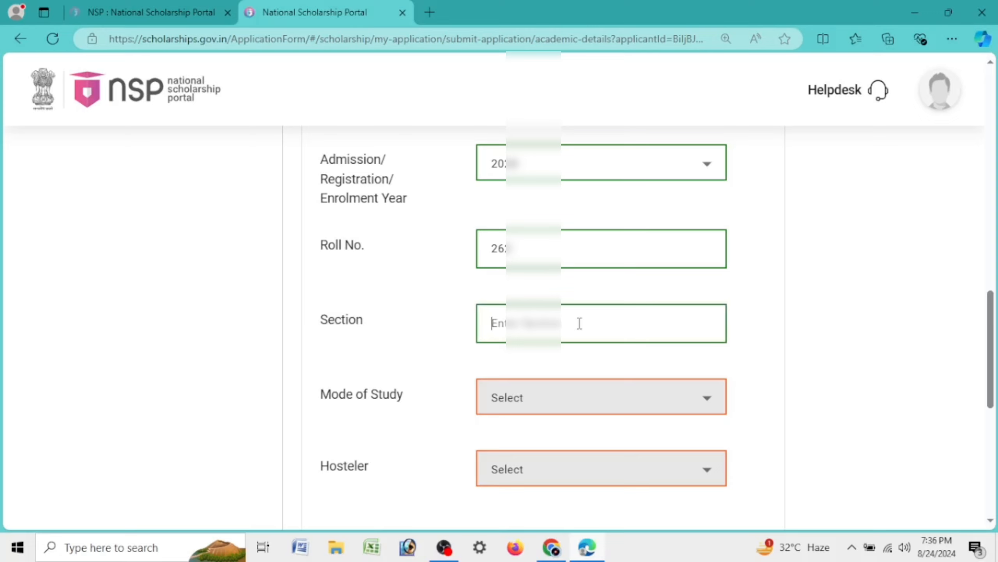
pyautogui.write('B')
# Set Mode of Study to Regular/Full Time and Hosteler to No
pyautogui.click(557, 399)
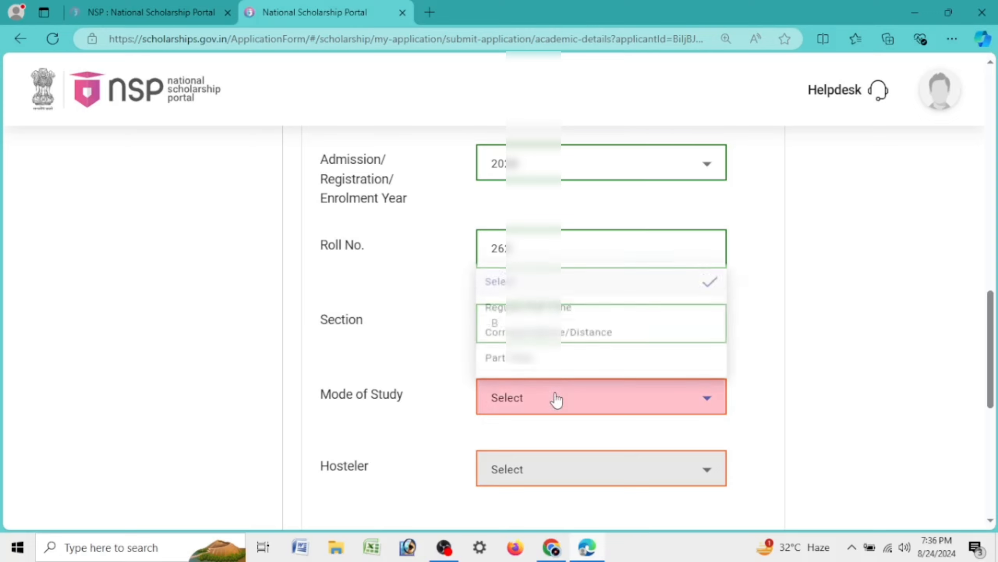
pyautogui.click(373, 397)
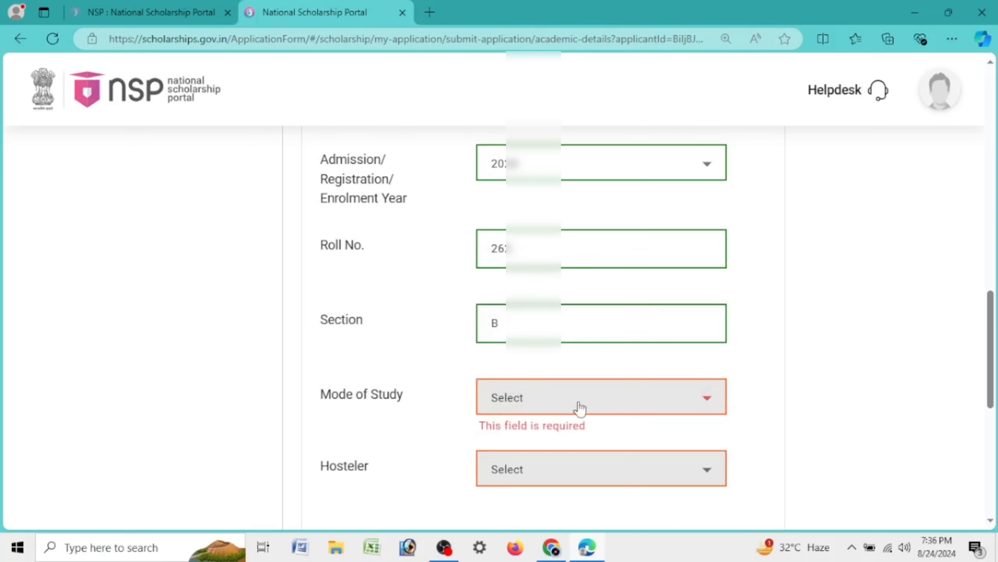
pyautogui.click(574, 407)
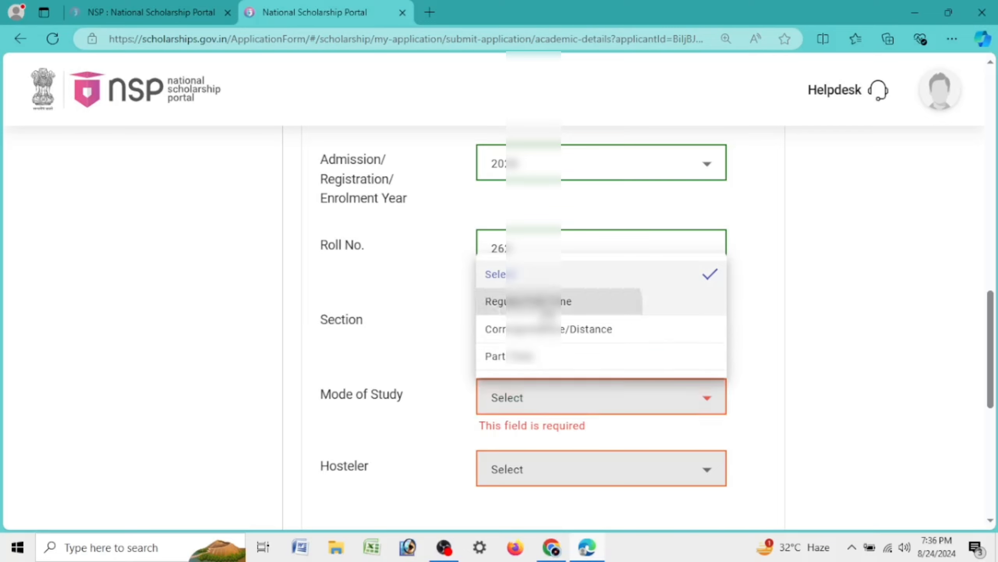
pyautogui.click(548, 302)
pyautogui.scroll(-4, 550, 314)
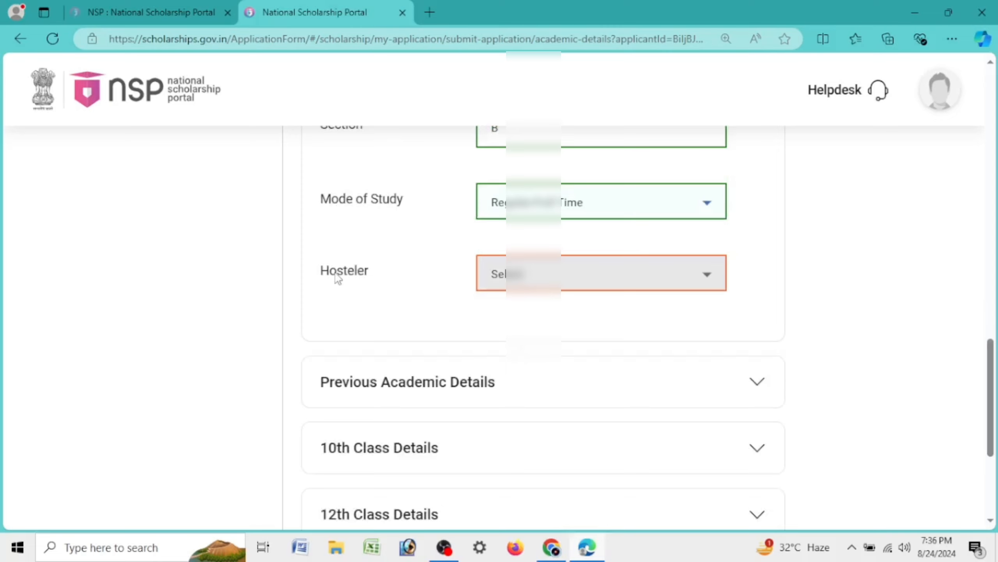
pyautogui.click(602, 283)
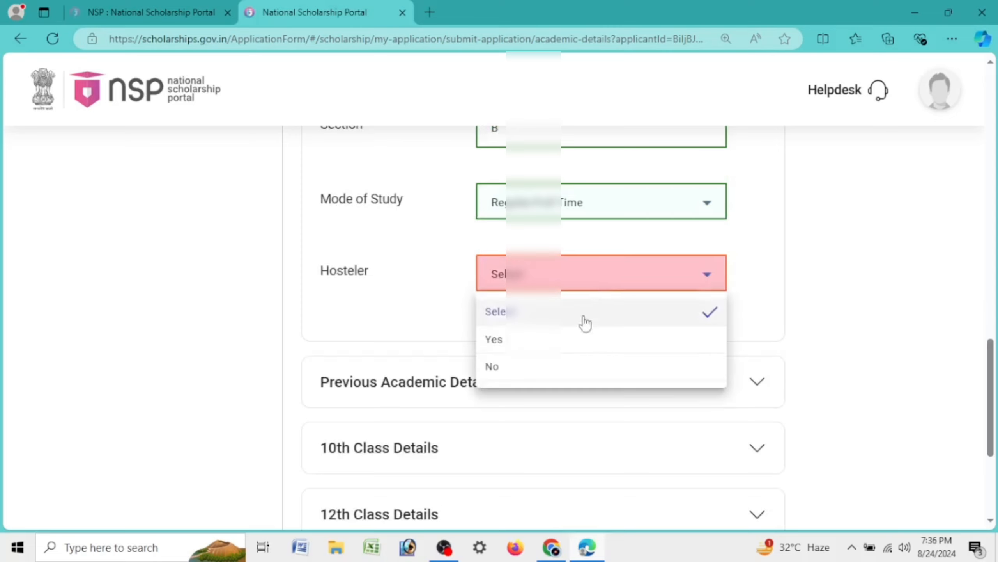
pyautogui.click(514, 366)
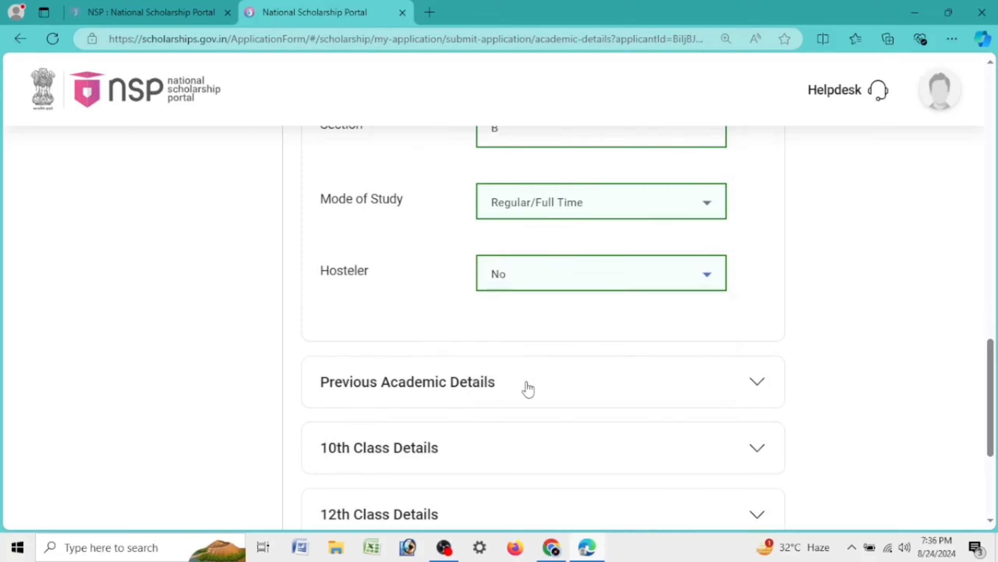
pyautogui.scroll(-4, 579, 334)
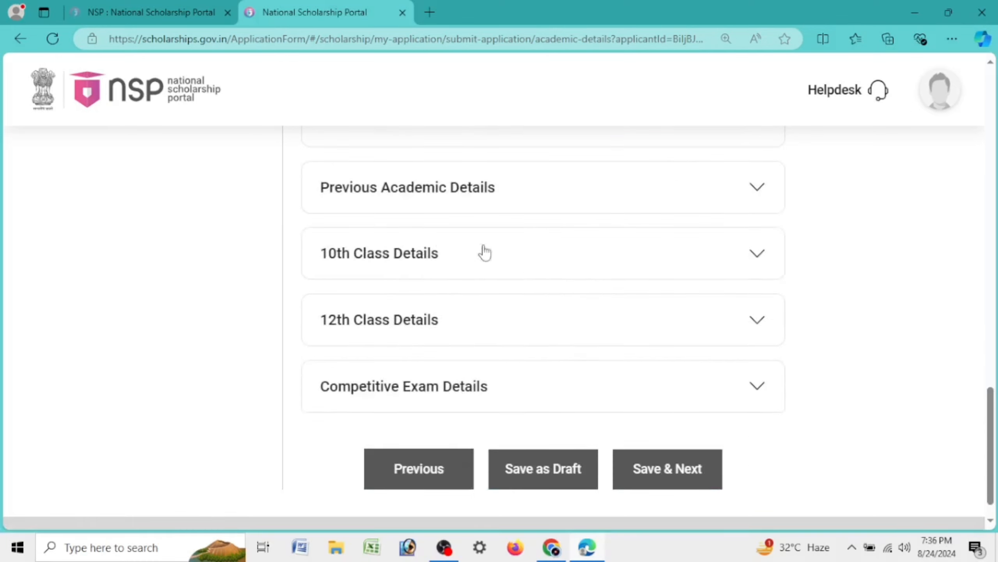
# Set the previous board to Assam Higher Secondary Education Council with passing year 2024
pyautogui.click(500, 197)
pyautogui.scroll(4, 502, 263)
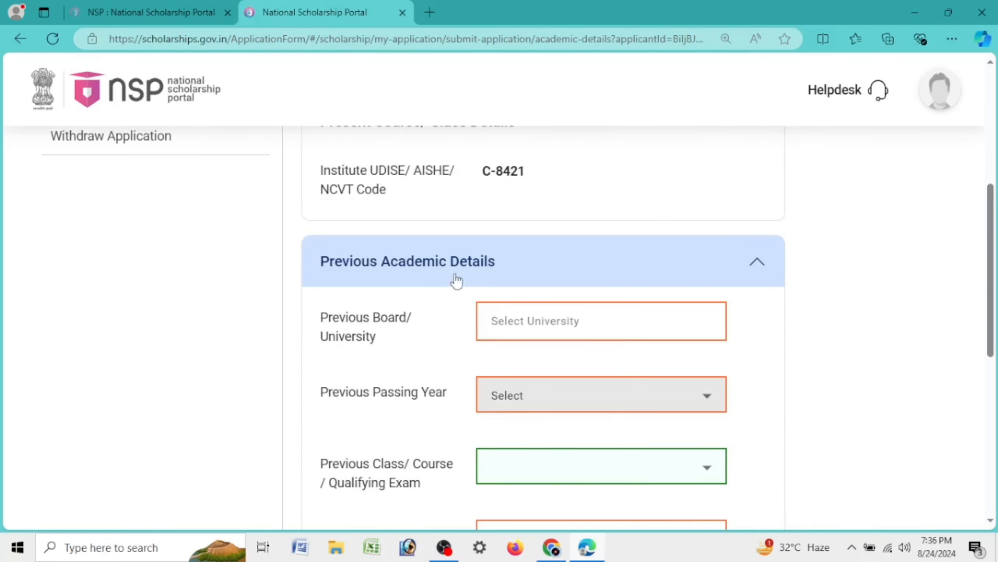
pyautogui.click(530, 318)
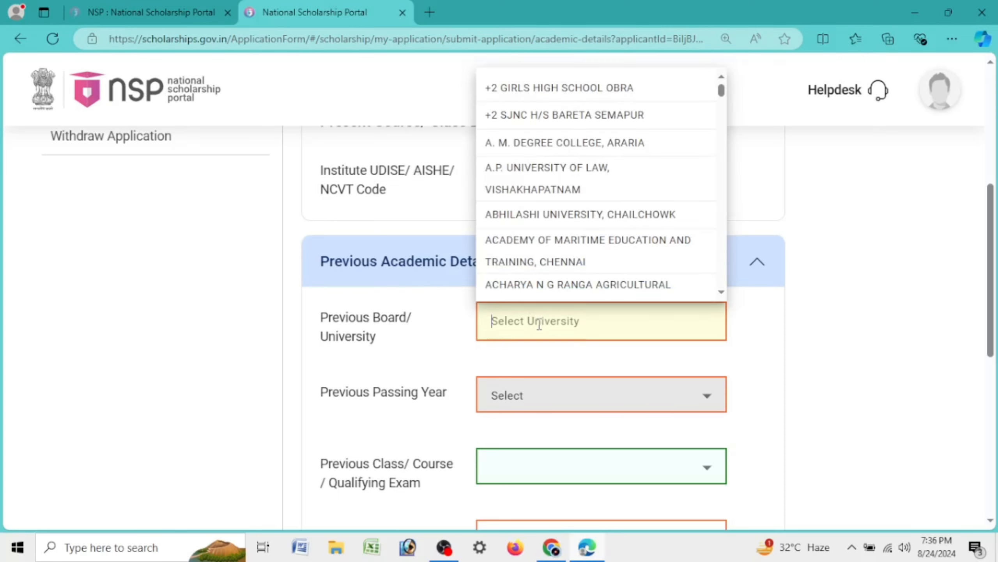
pyautogui.write('ASSA')
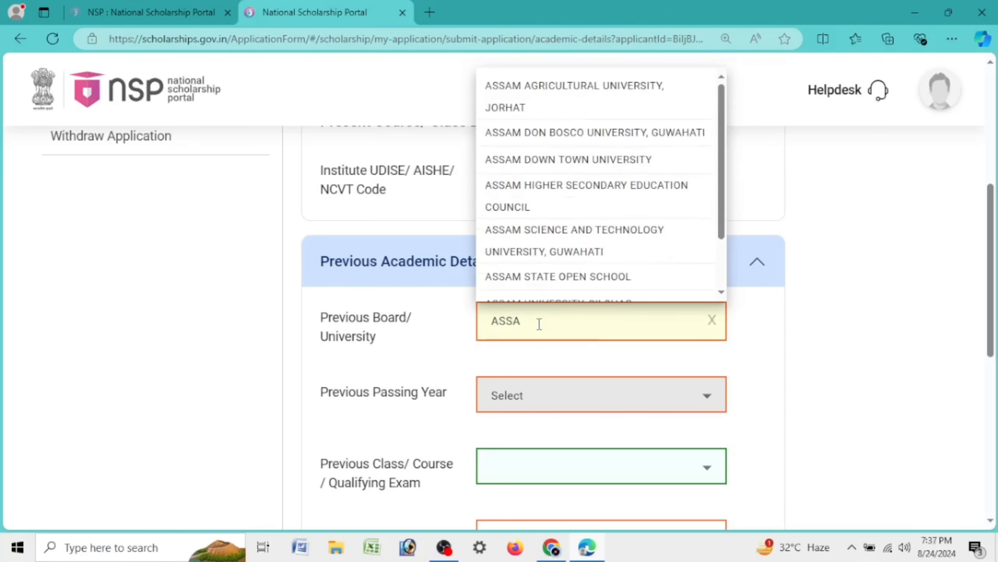
pyautogui.click(596, 192)
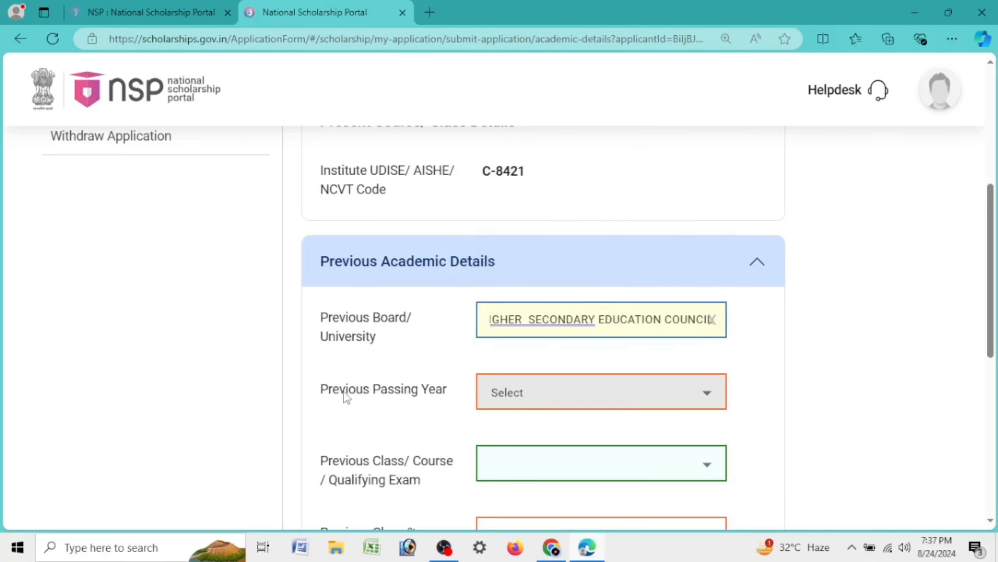
pyautogui.click(535, 392)
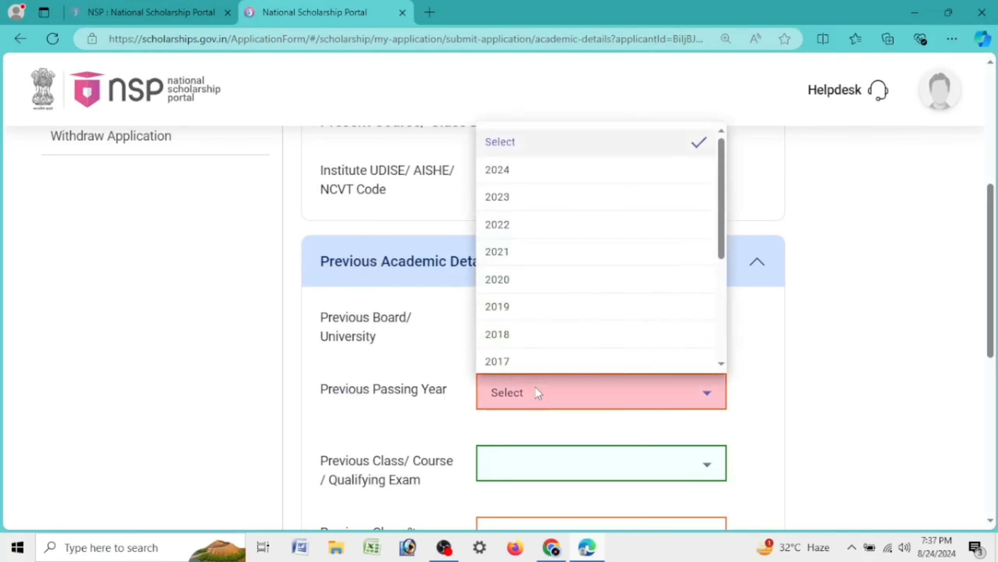
pyautogui.click(528, 178)
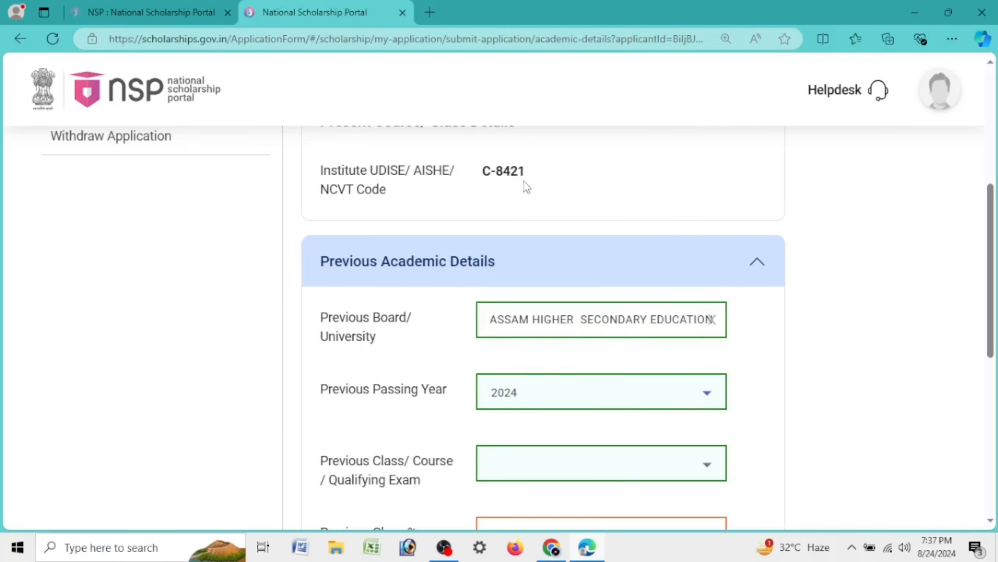
# Record the previous class as HSC/Intermediate [12th]/Equivalent with 60.5 percent
pyautogui.scroll(-5, 527, 187)
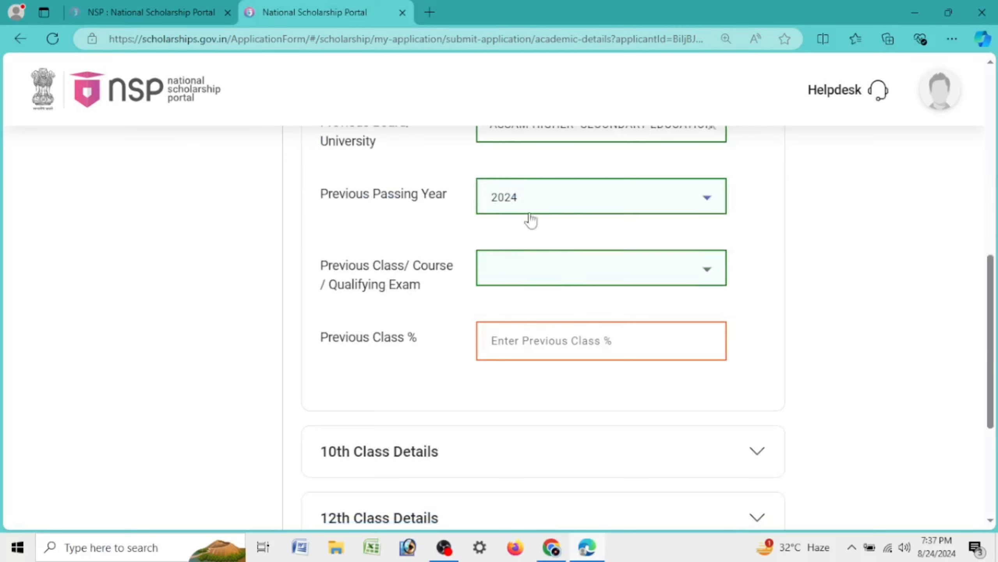
pyautogui.moveTo(317, 275); pyautogui.dragTo(435, 288)
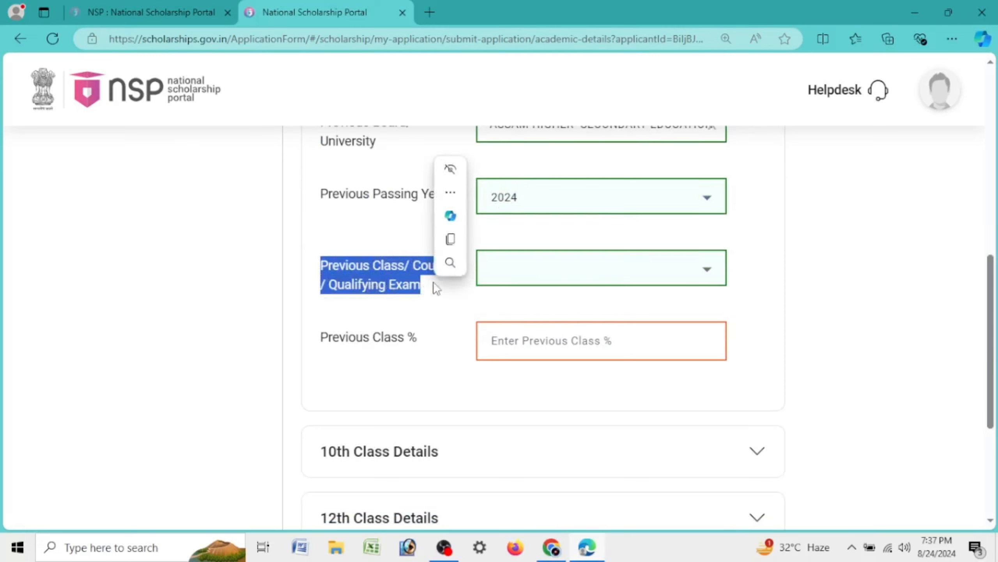
pyautogui.click(528, 277)
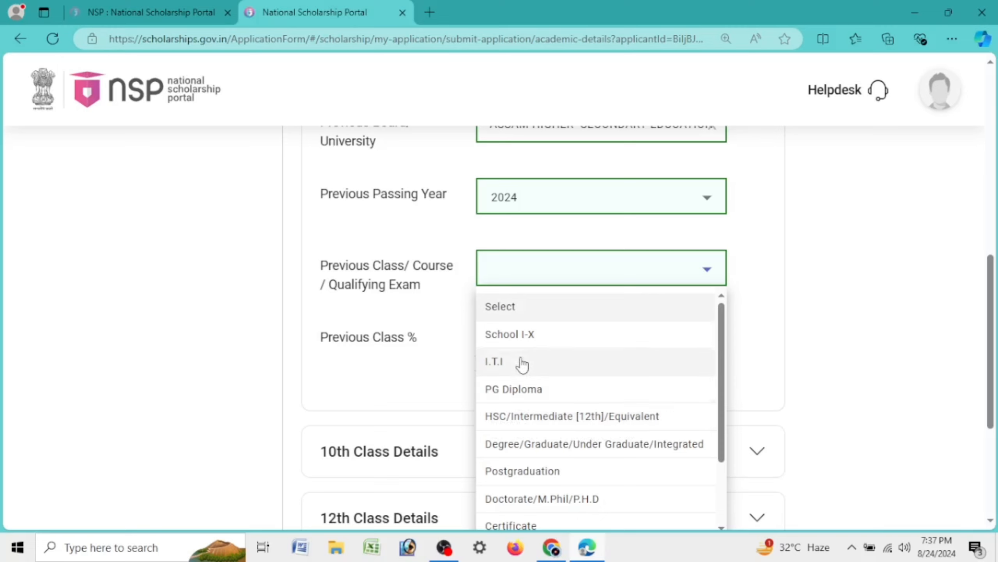
pyautogui.moveTo(722, 360); pyautogui.dragTo(728, 315)
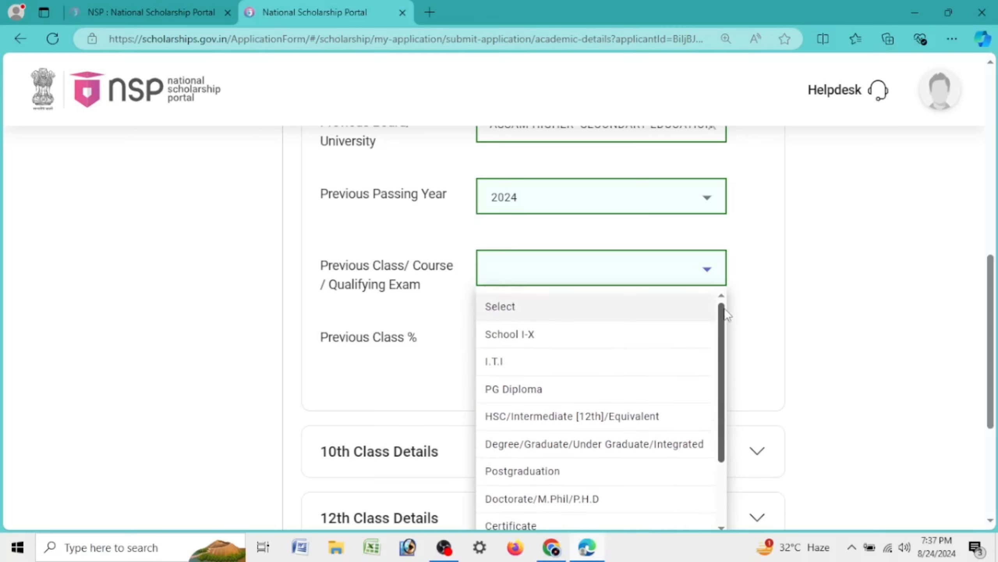
pyautogui.click(589, 420)
pyautogui.click(660, 277)
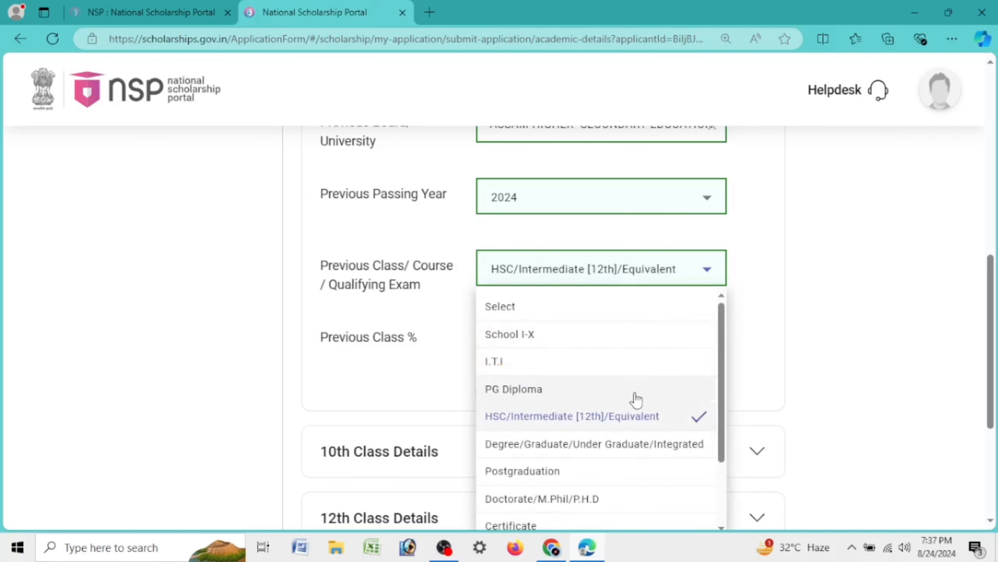
pyautogui.click(576, 418)
pyautogui.click(548, 341)
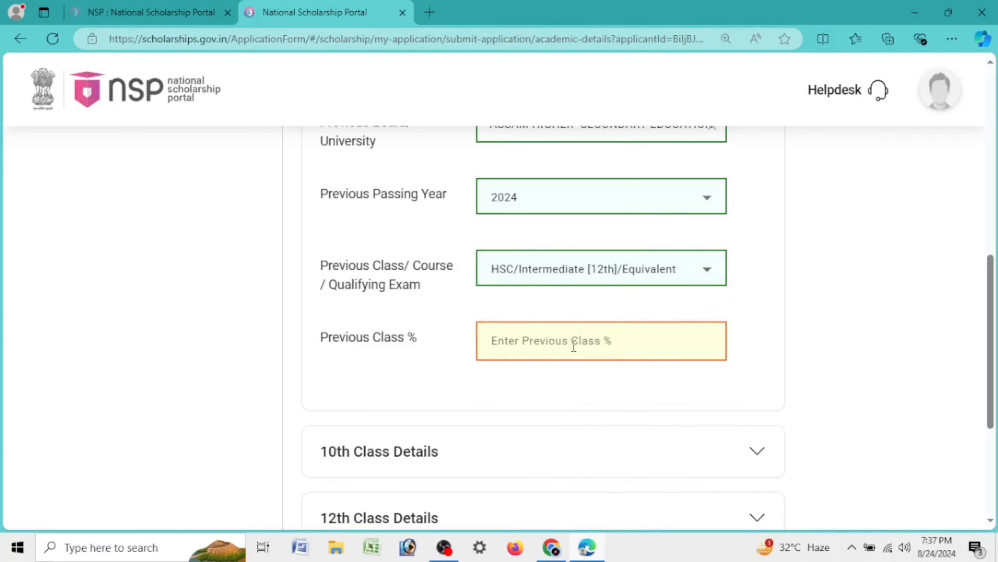
pyautogui.write('60.')
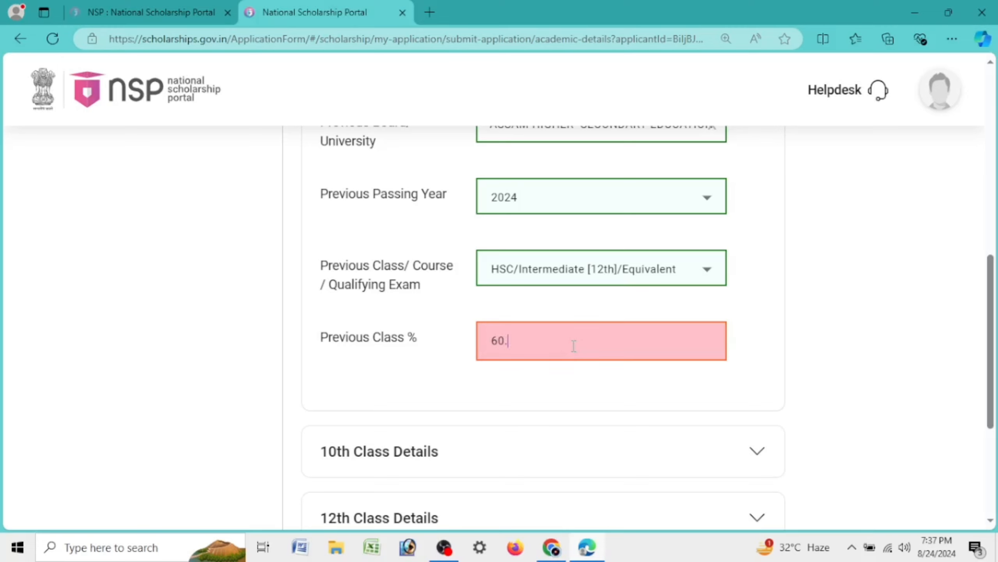
pyautogui.write('4')
pyautogui.press('BackSpace')
pyautogui.write('5')
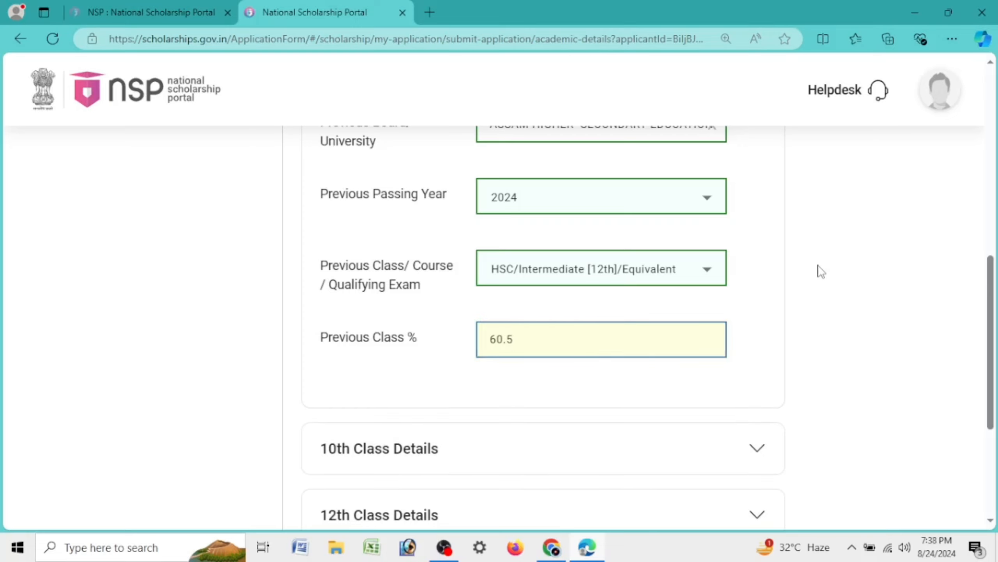
pyautogui.scroll(-5, 565, 332)
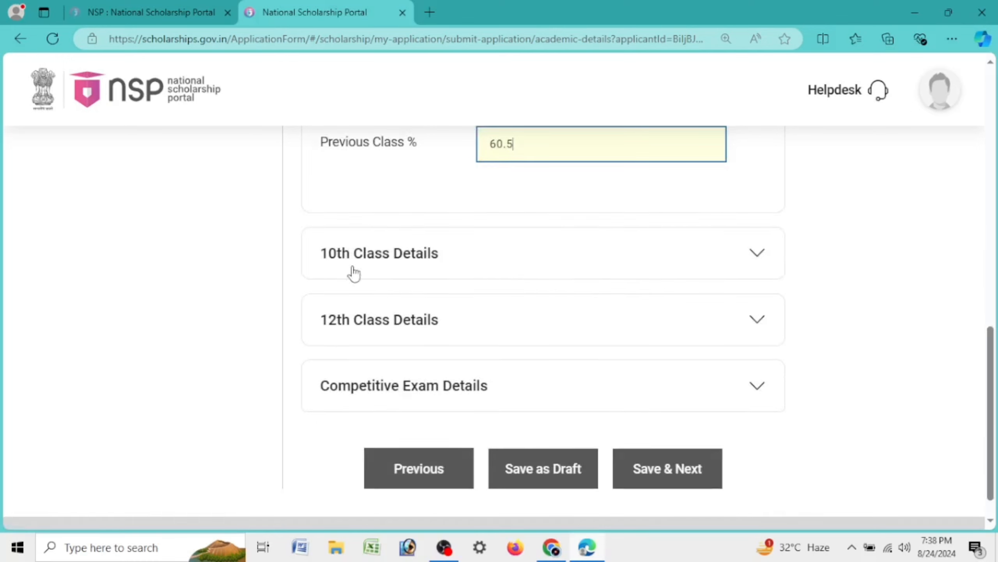
# Enter the 10th class roll number and paste the same value into its confirmation
pyautogui.click(468, 261)
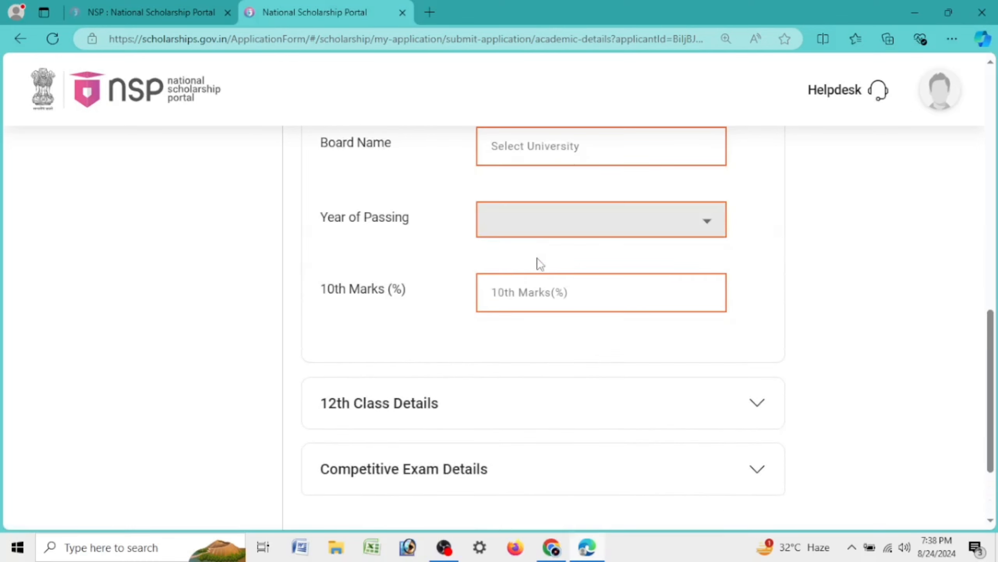
pyautogui.scroll(10, 397, 389)
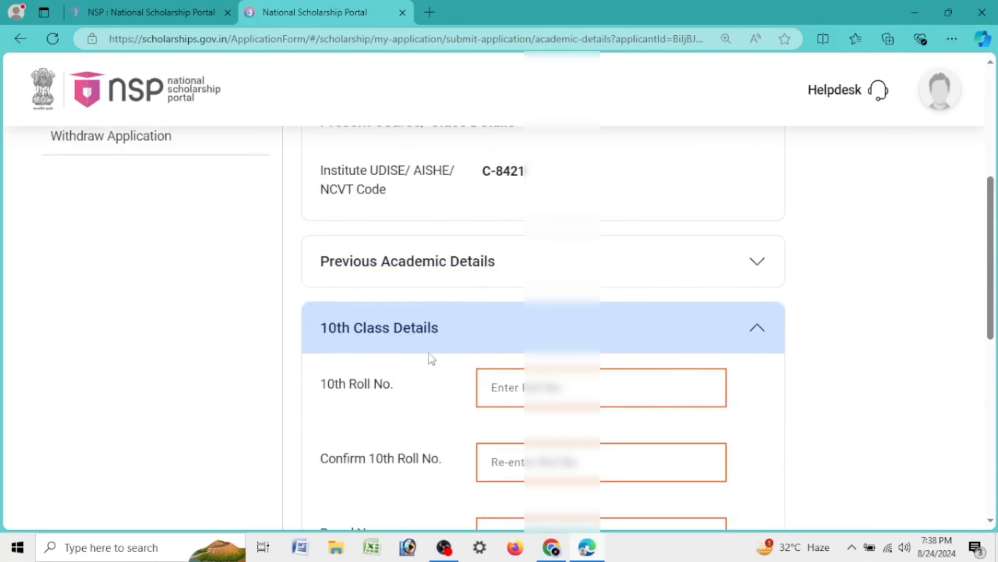
pyautogui.click(431, 340)
pyautogui.click(430, 340)
pyautogui.click(553, 399)
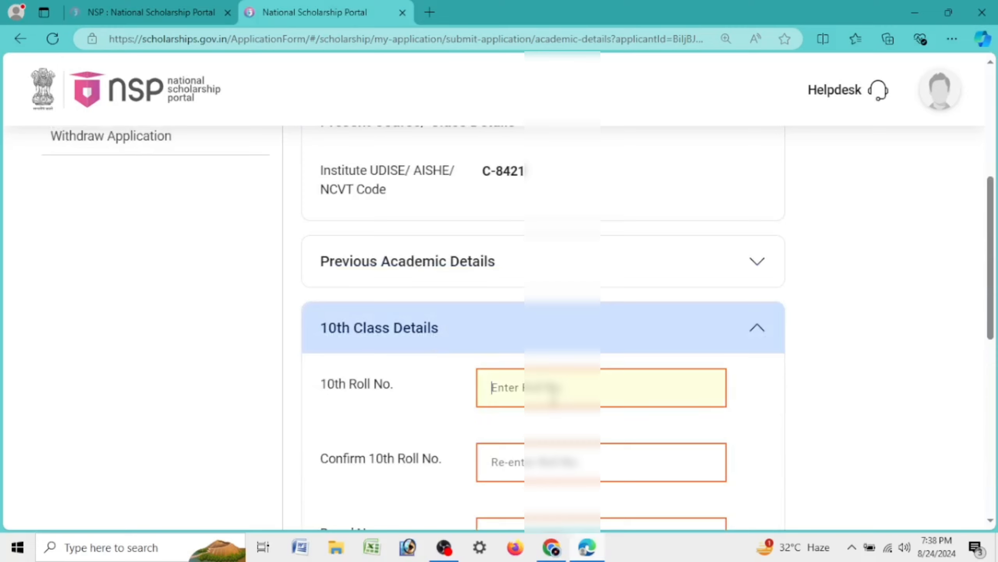
pyautogui.write('B')
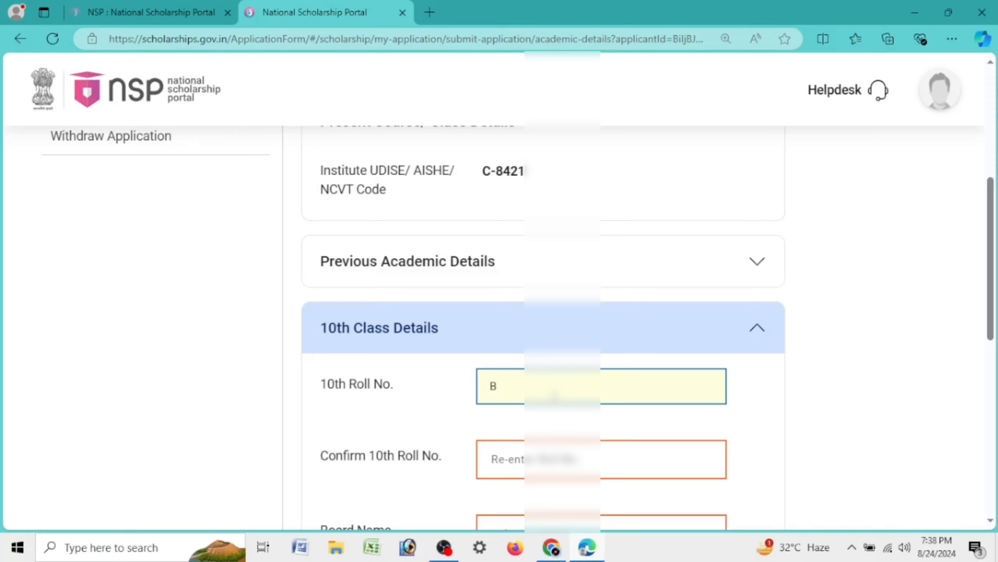
pyautogui.write('22-')
pyautogui.press('Tab')
pyautogui.hotkey('ctrl', 'v')
pyautogui.scroll(-5, 785, 395)
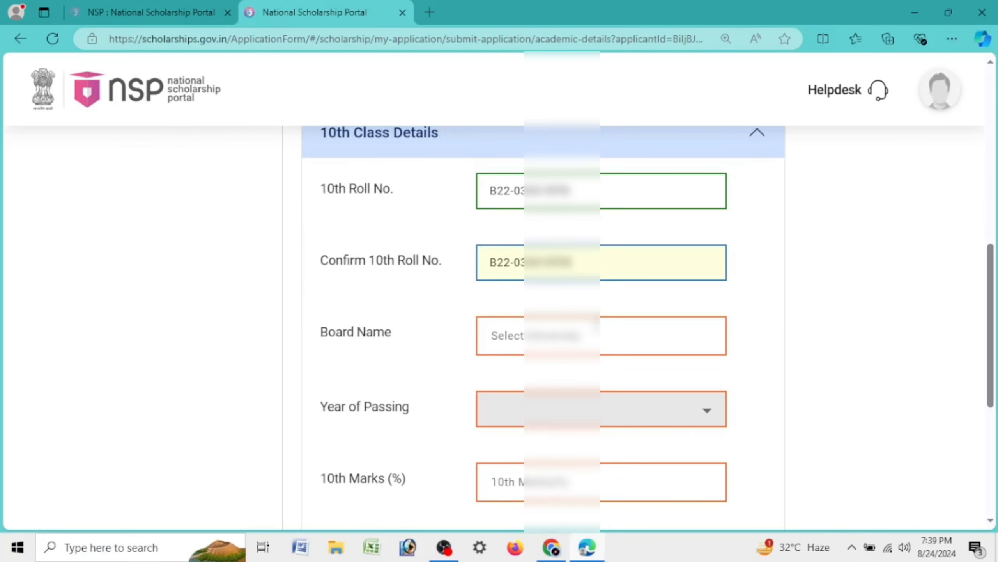
# Choose the Assam secondary education board and passing year 2022 for 10th class
pyautogui.click(597, 332)
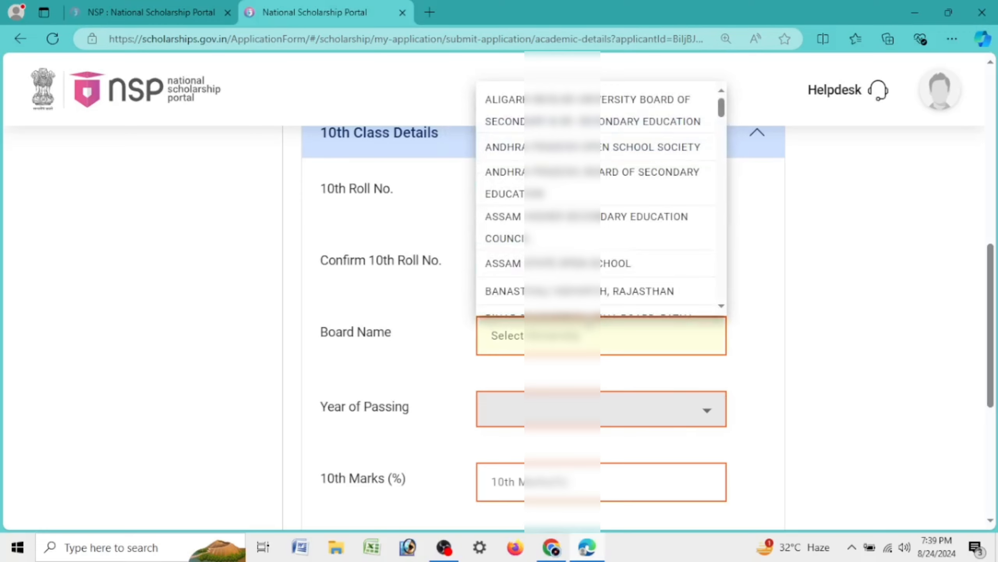
pyautogui.write('BO')
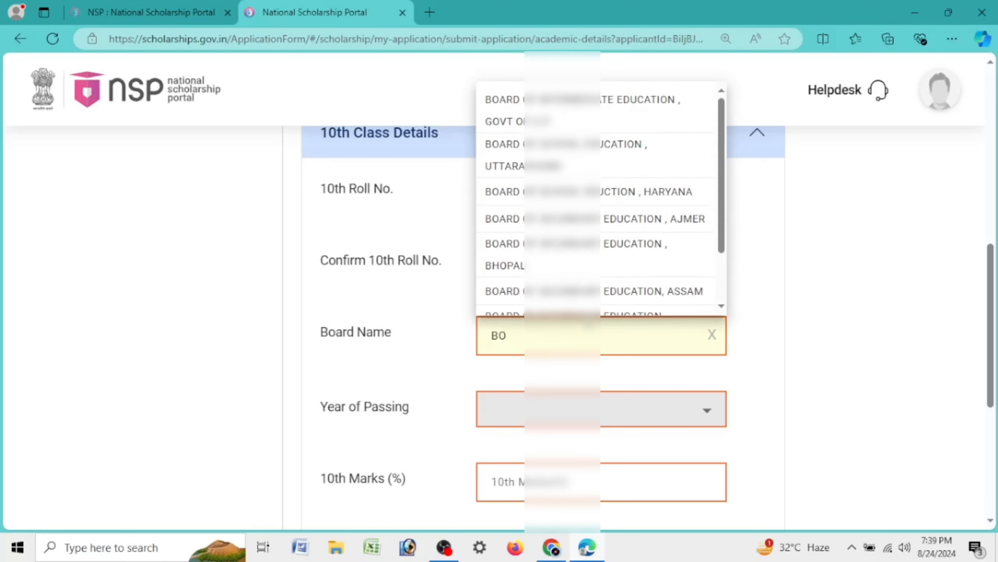
pyautogui.click(689, 296)
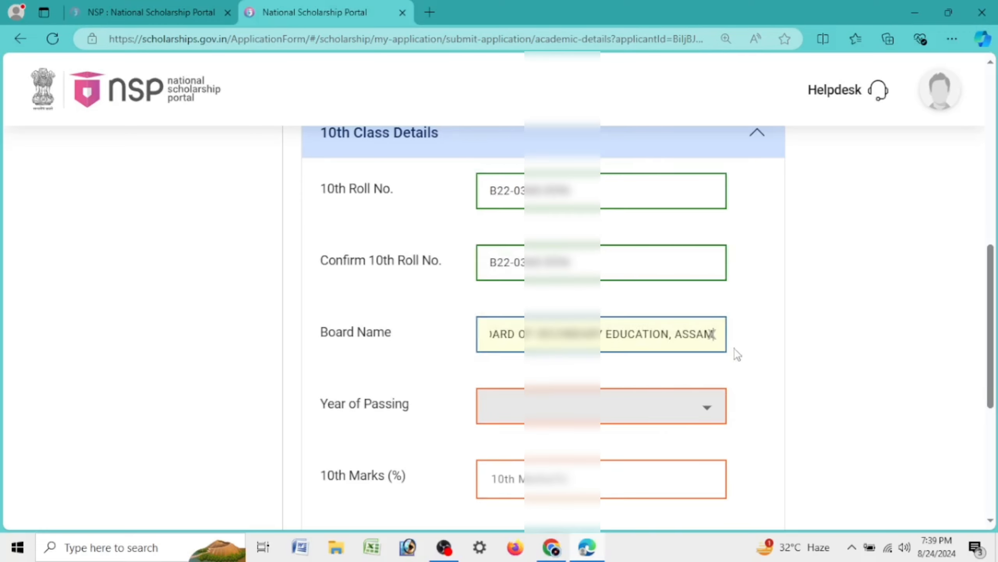
pyautogui.scroll(-4, 736, 348)
pyautogui.click(515, 221)
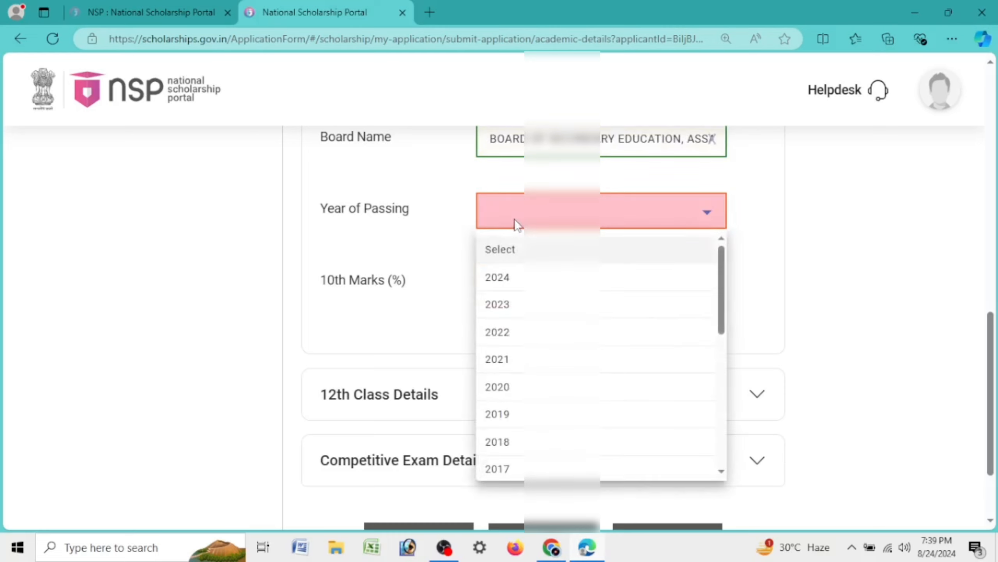
pyautogui.click(514, 331)
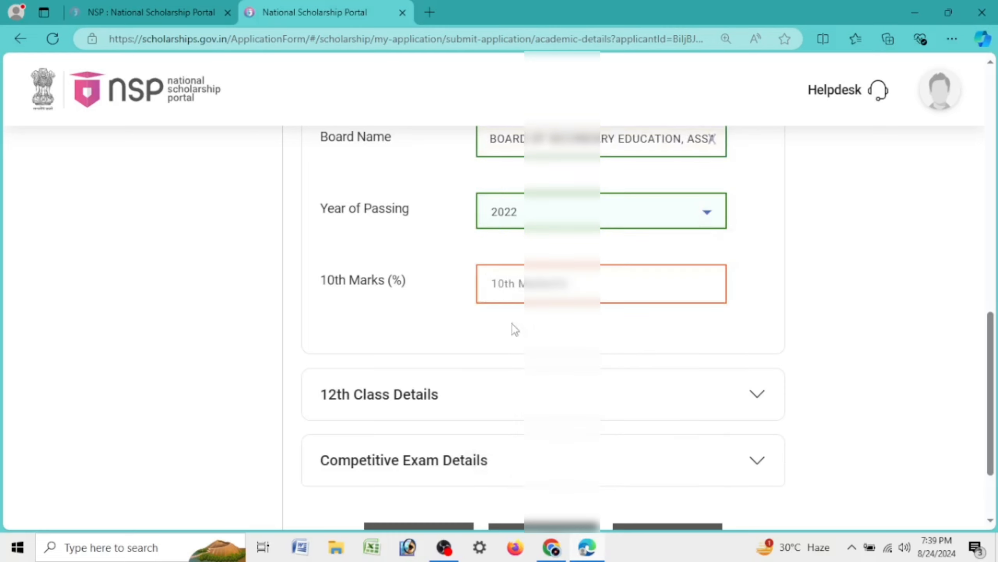
pyautogui.click(564, 283)
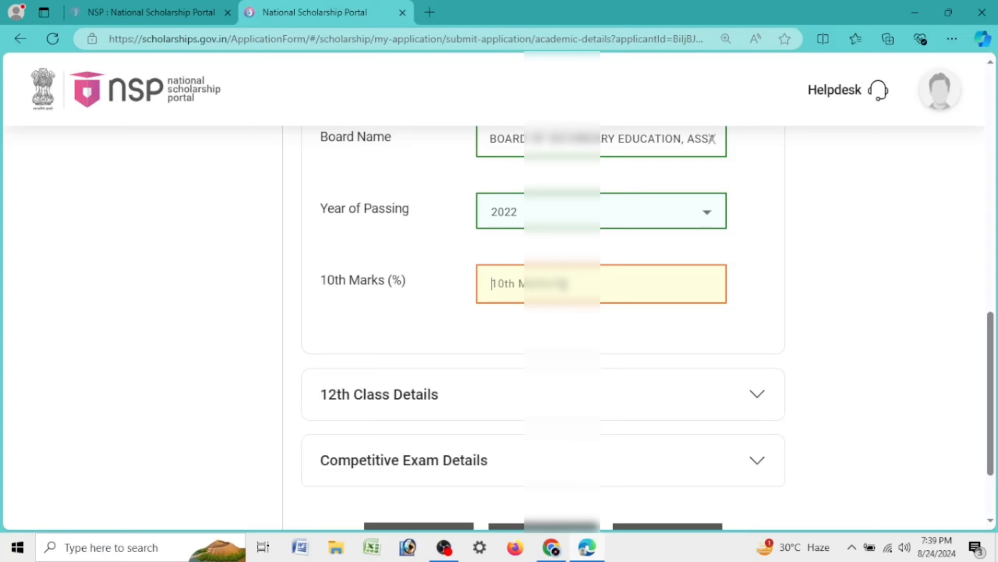
pyautogui.scroll(10, 549, 238)
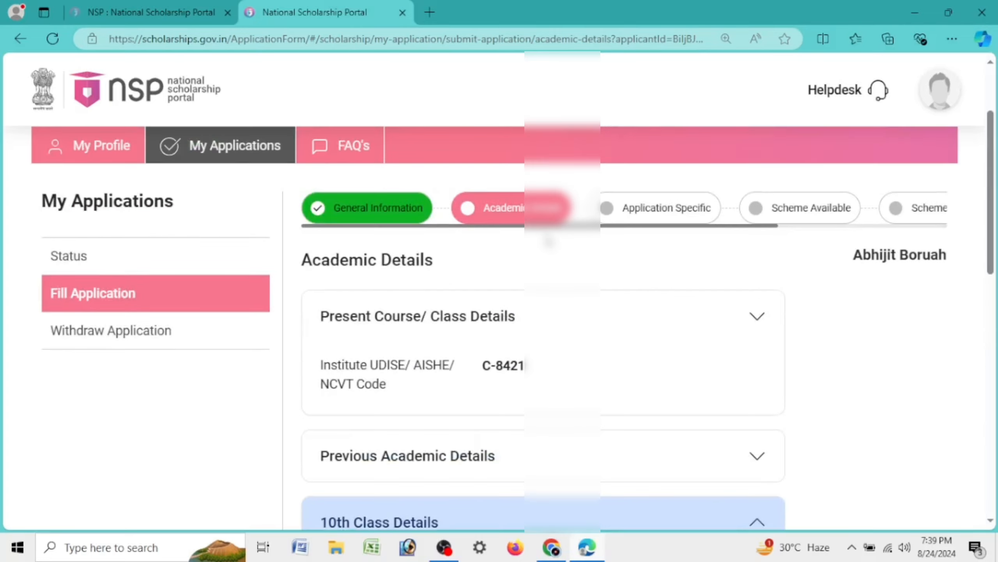
pyautogui.scroll(-5, 548, 240)
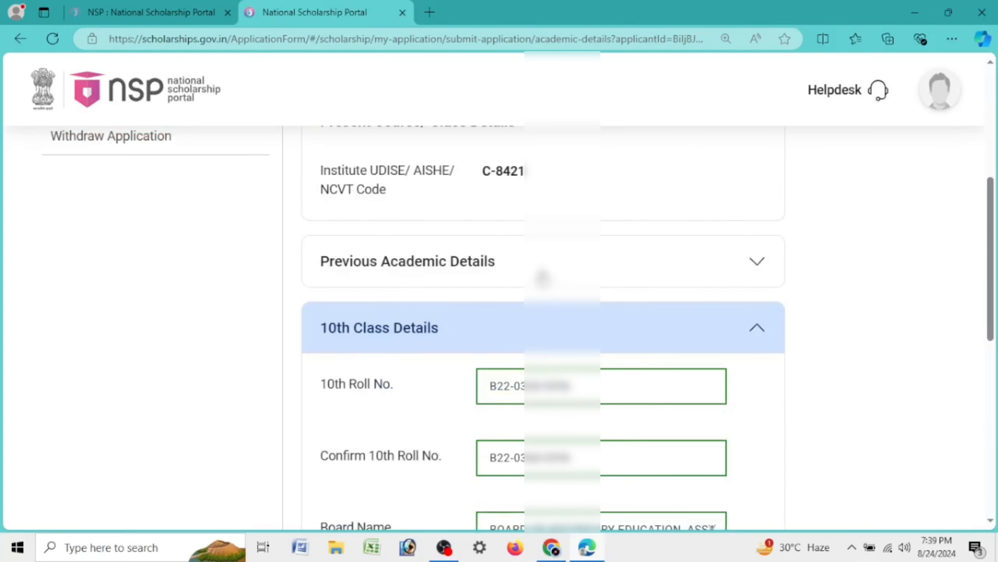
pyautogui.click(542, 278)
pyautogui.moveTo(529, 340); pyautogui.dragTo(405, 356)
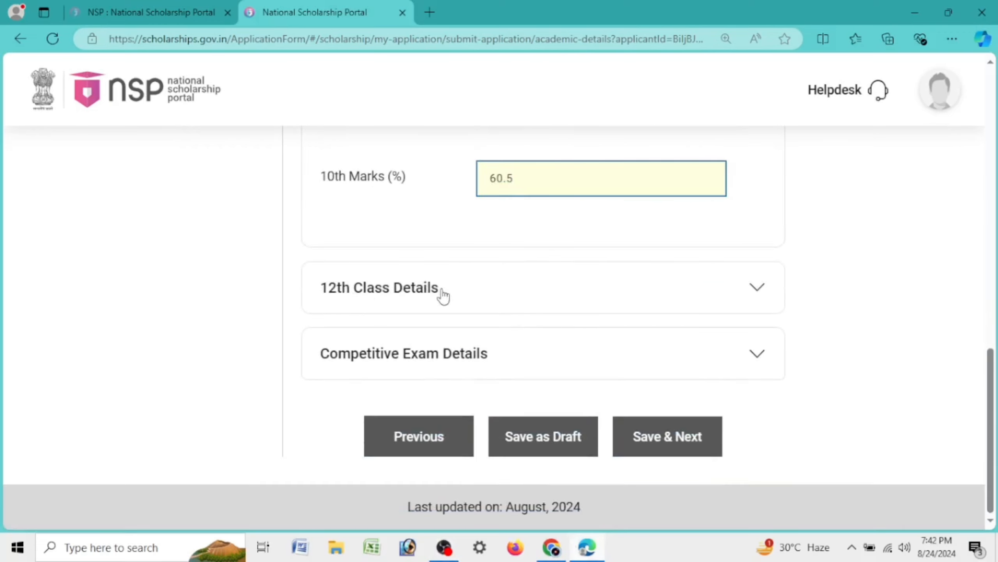
pyautogui.click(463, 297)
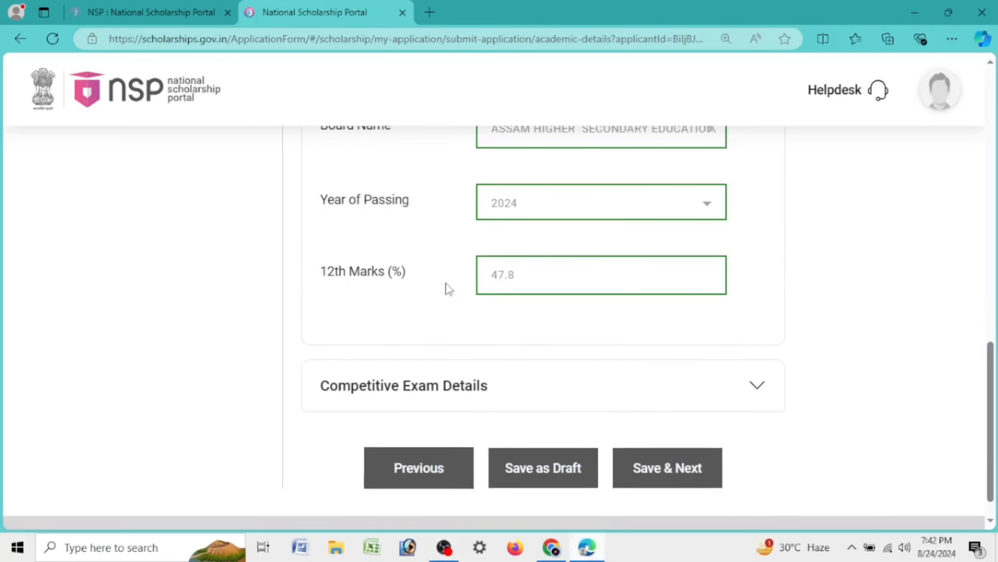
pyautogui.click(535, 348)
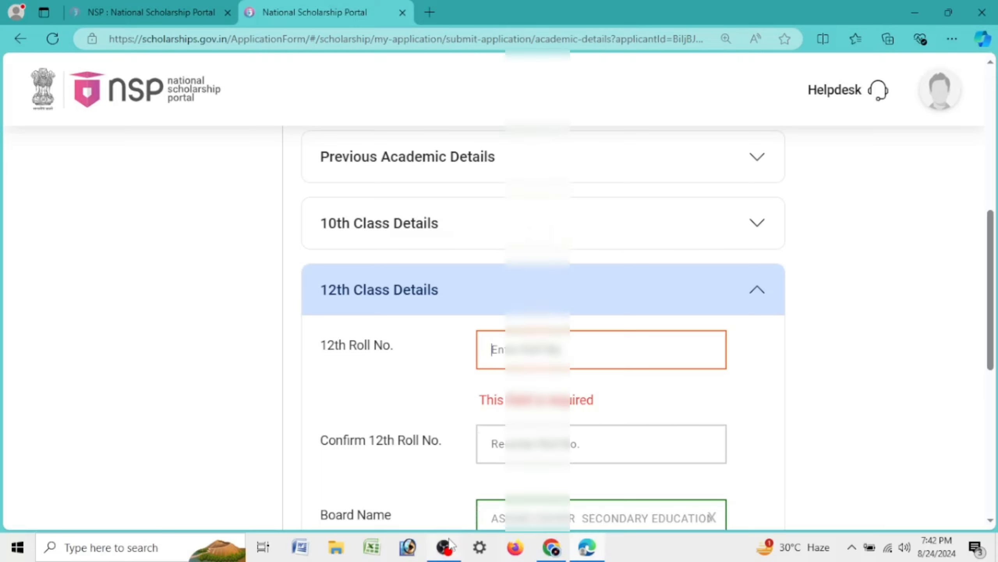
pyautogui.scroll(-5, 629, 319)
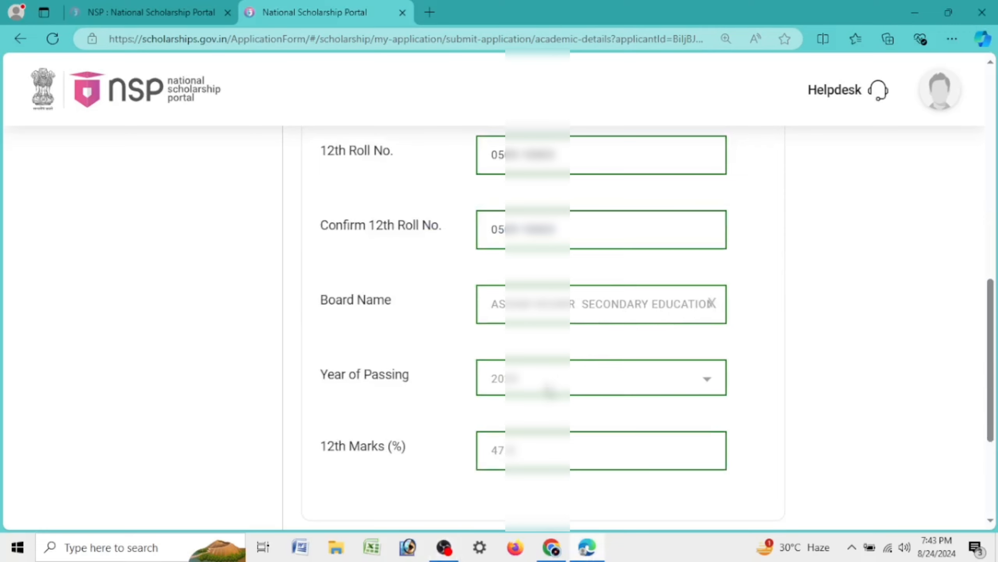
pyautogui.scroll(-4, 554, 386)
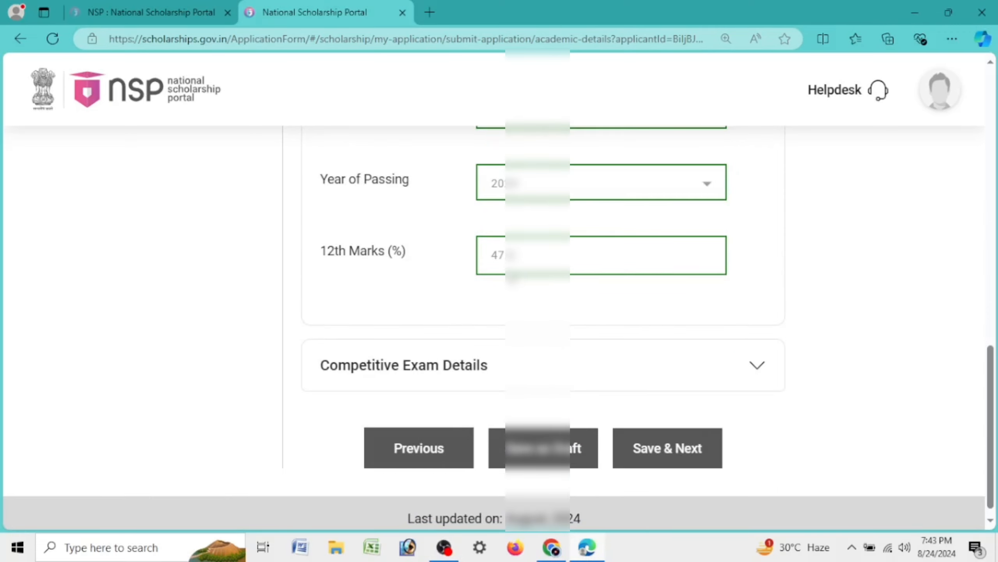
pyautogui.scroll(10, 576, 232)
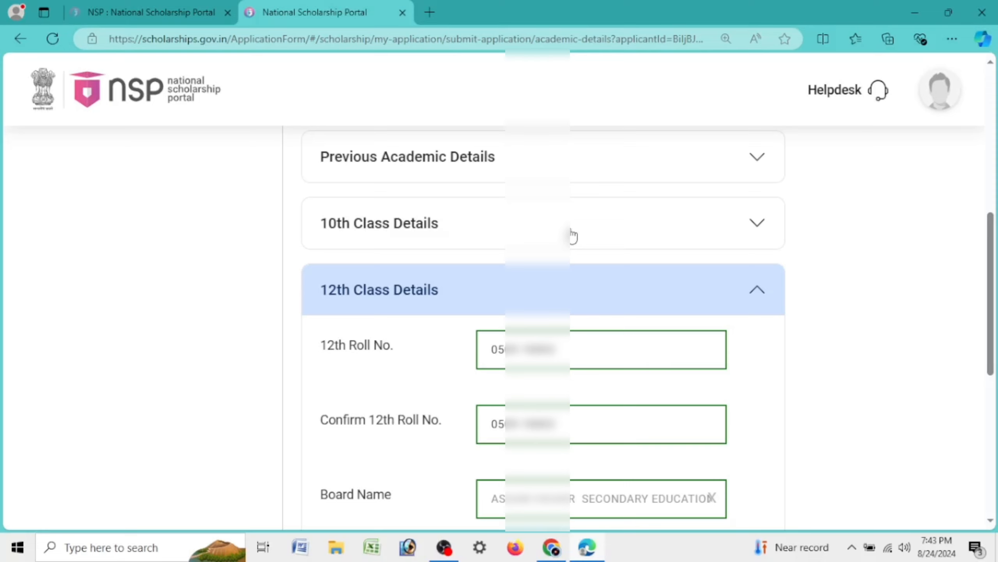
pyautogui.scroll(-8, 572, 237)
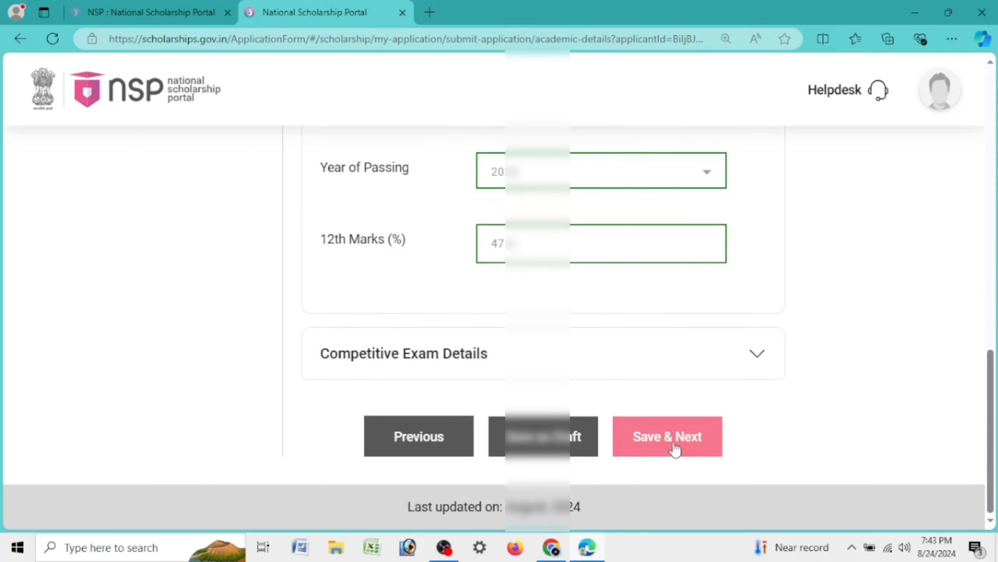
# Leave the competitive exam unselected and save the academic details, acknowledging the confirmation
pyautogui.click(675, 449)
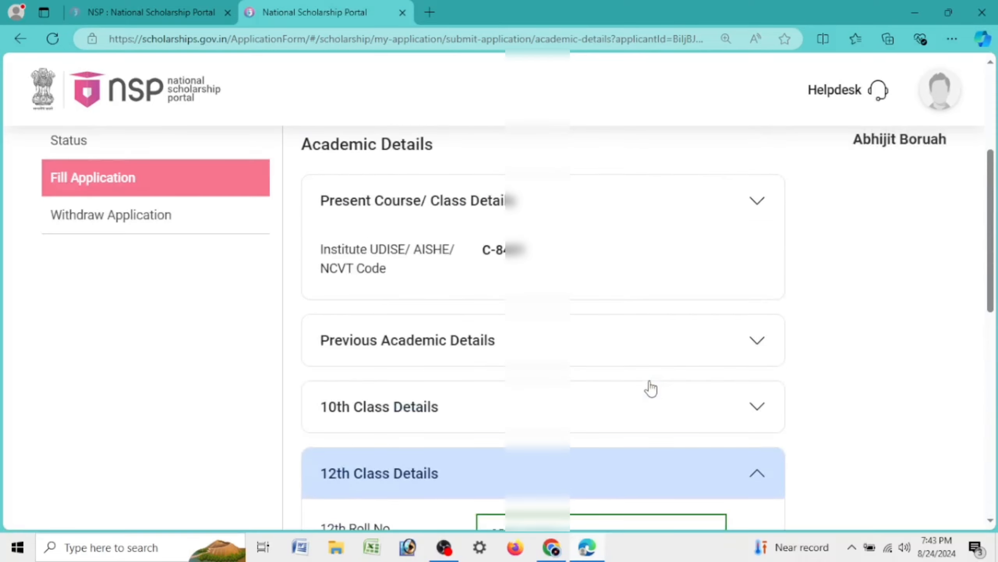
pyautogui.click(523, 413)
pyautogui.scroll(-10, 575, 377)
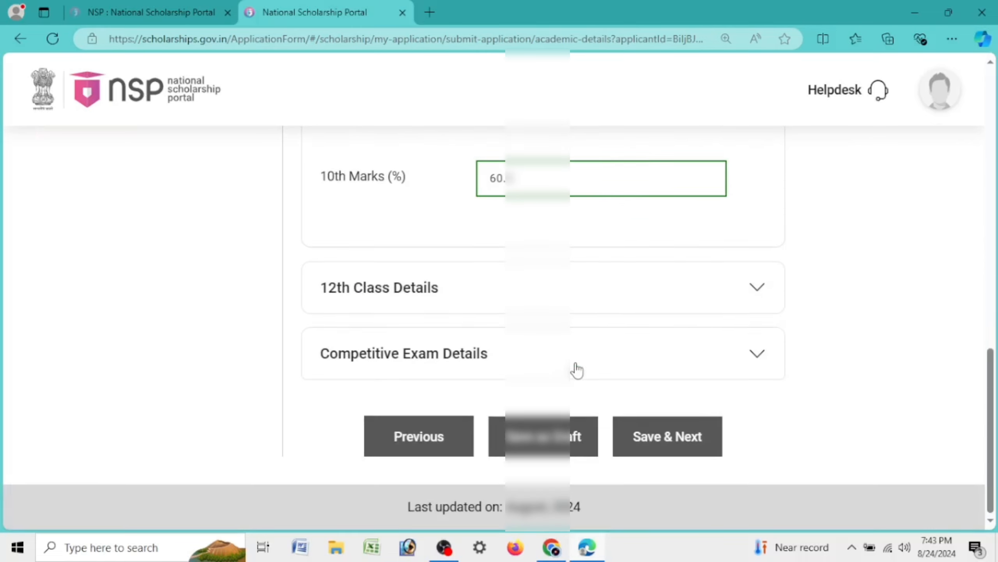
pyautogui.click(588, 356)
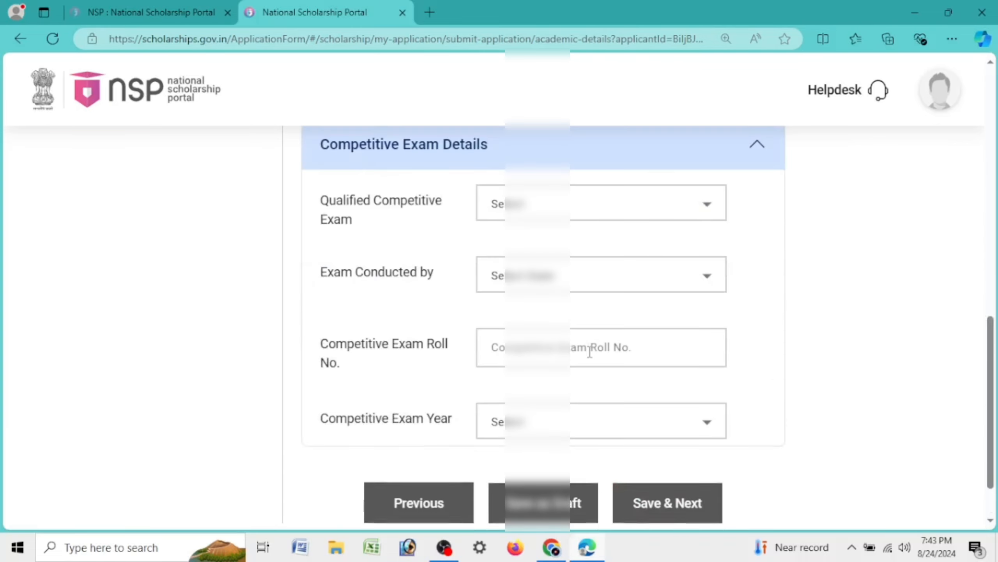
pyautogui.click(507, 203)
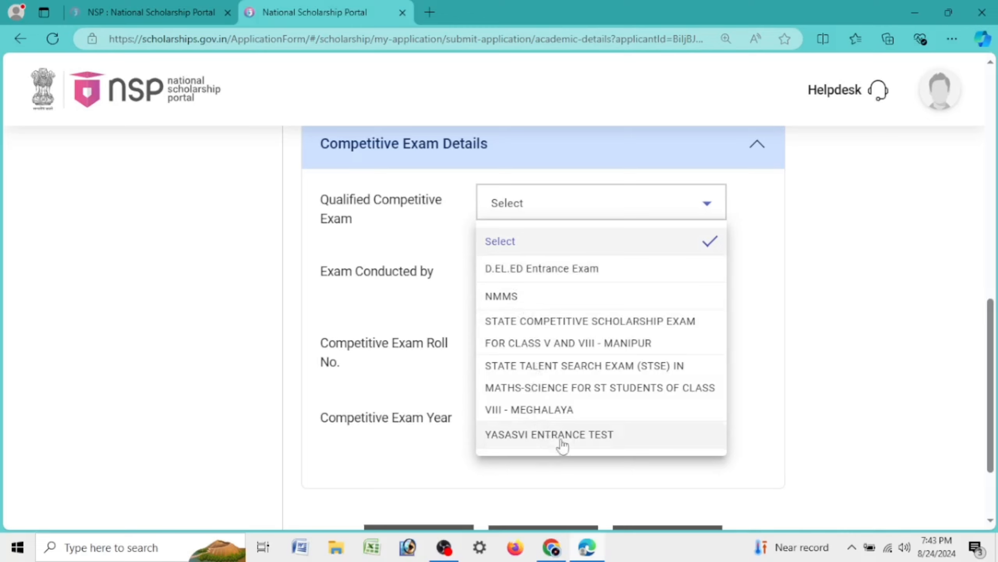
pyautogui.click(615, 205)
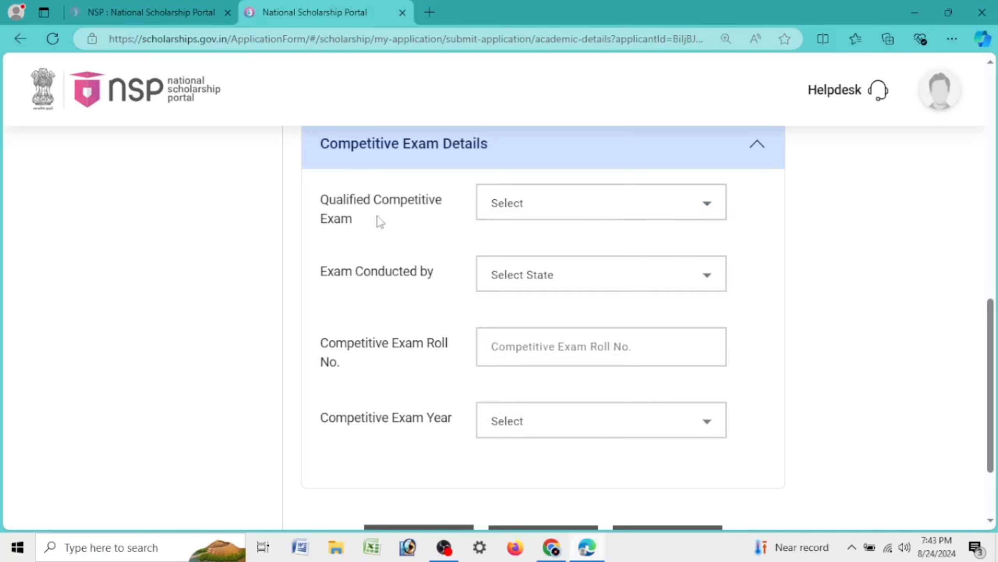
pyautogui.click(524, 201)
pyautogui.click(526, 204)
pyautogui.scroll(-3, 664, 440)
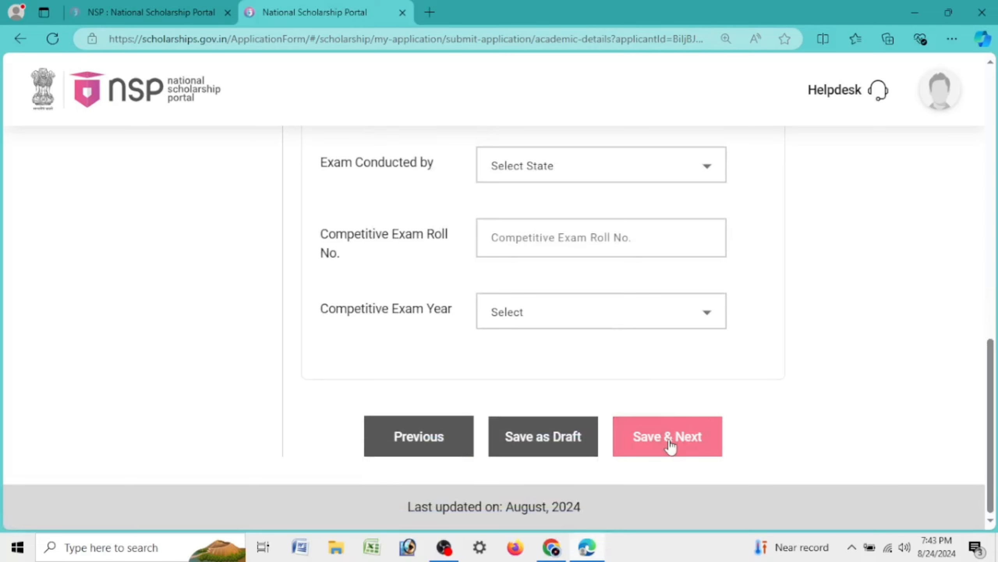
pyautogui.click(670, 446)
pyautogui.click(514, 375)
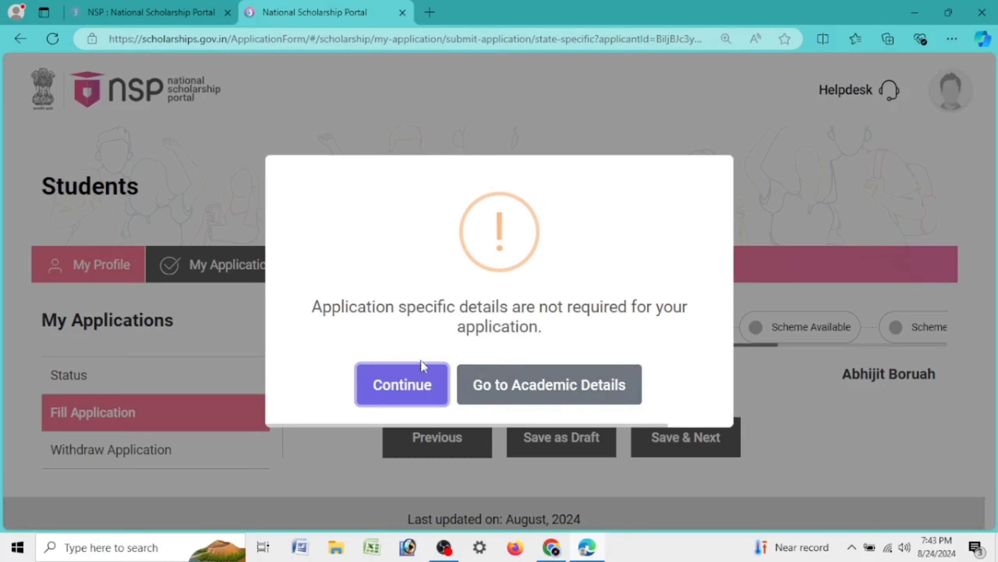
# Continue past the no-details-required notice to see the Ishan Uday and Post Matric OBC Assam schemes
pyautogui.click(402, 391)
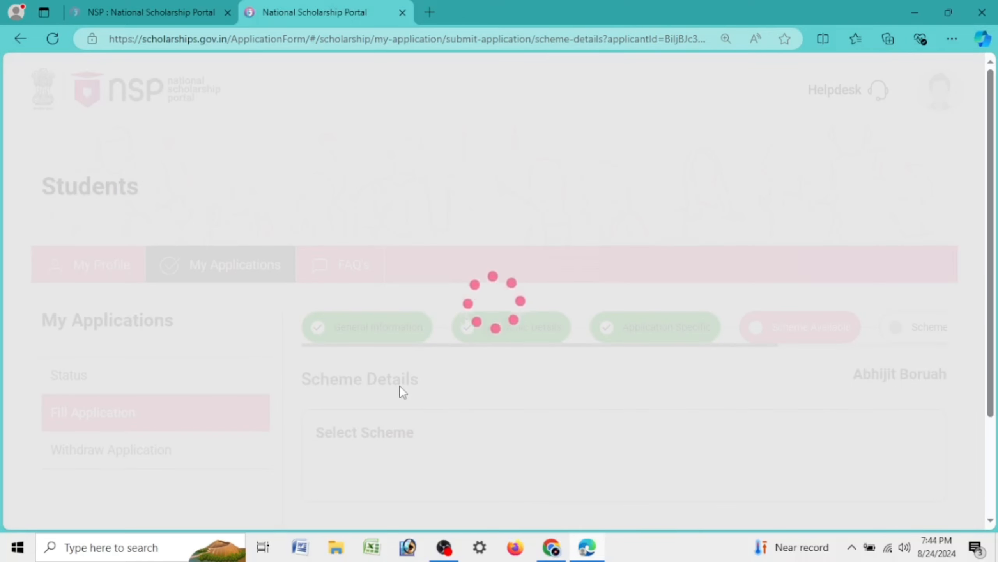
pyautogui.scroll(-5, 535, 382)
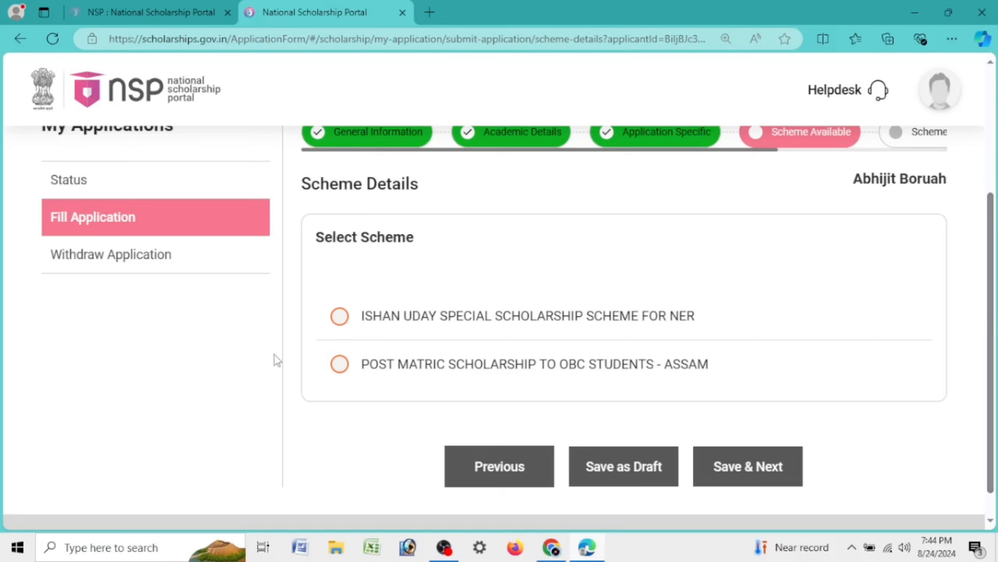
# Select Ishan Uday Special Scholarship Scheme for NER, save it, and pass scheme-specific details
pyautogui.click(339, 372)
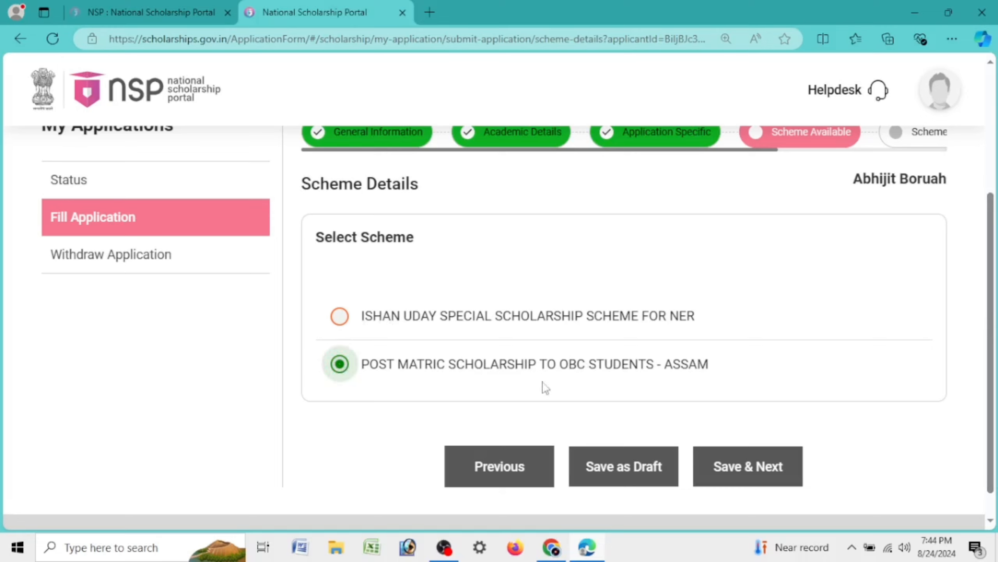
pyautogui.click(339, 316)
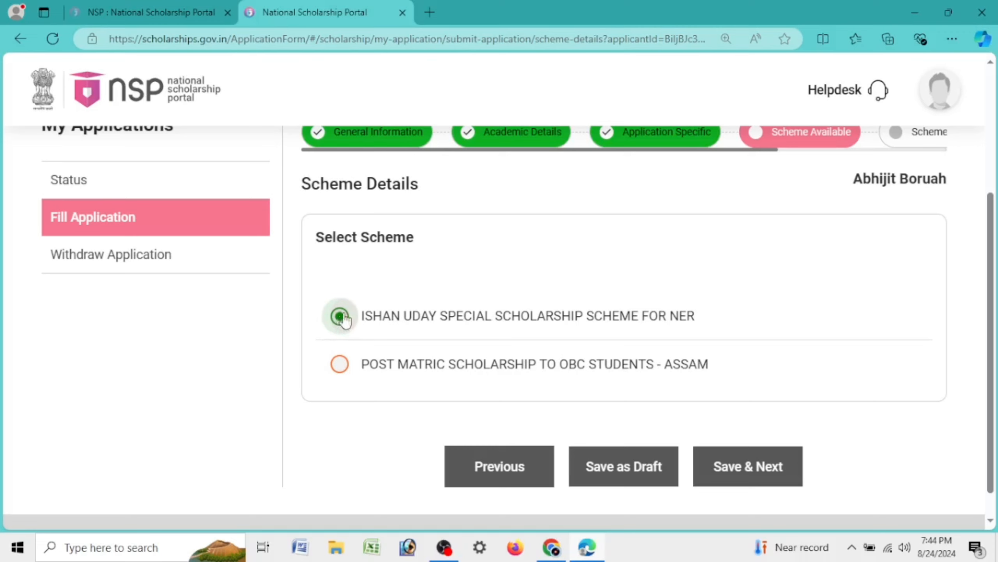
pyautogui.click(769, 468)
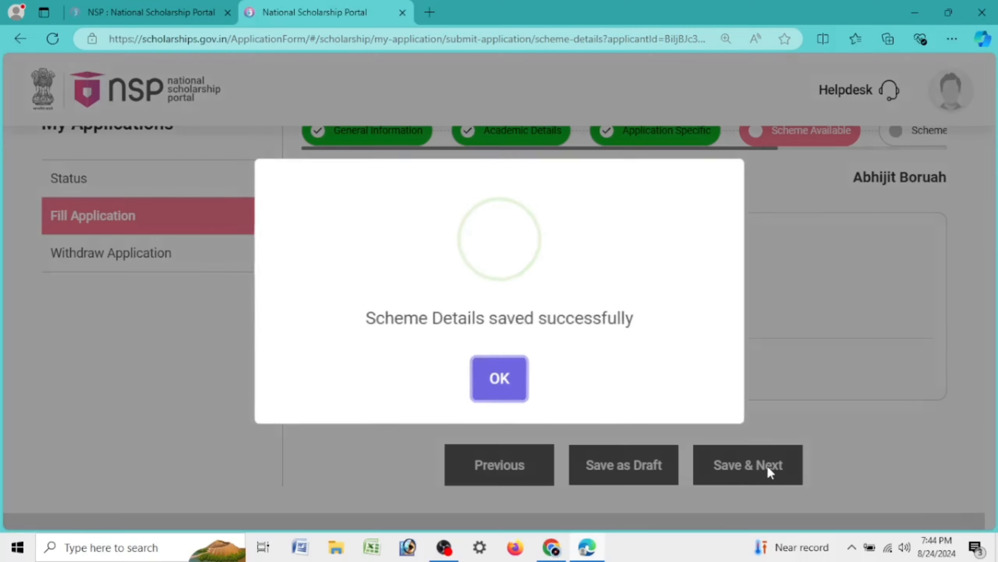
pyautogui.click(488, 382)
pyautogui.scroll(-3, 558, 367)
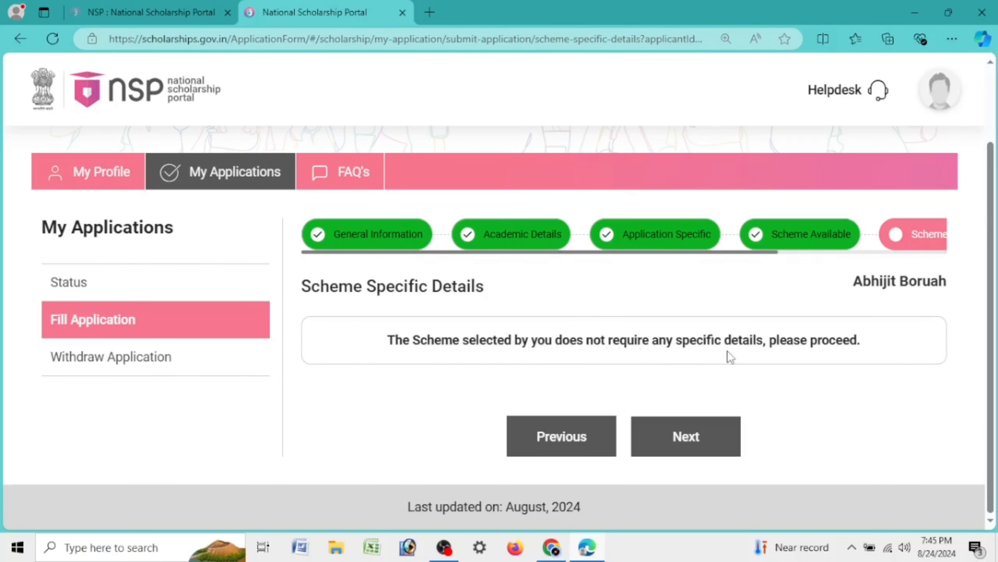
pyautogui.click(699, 449)
pyautogui.click(520, 376)
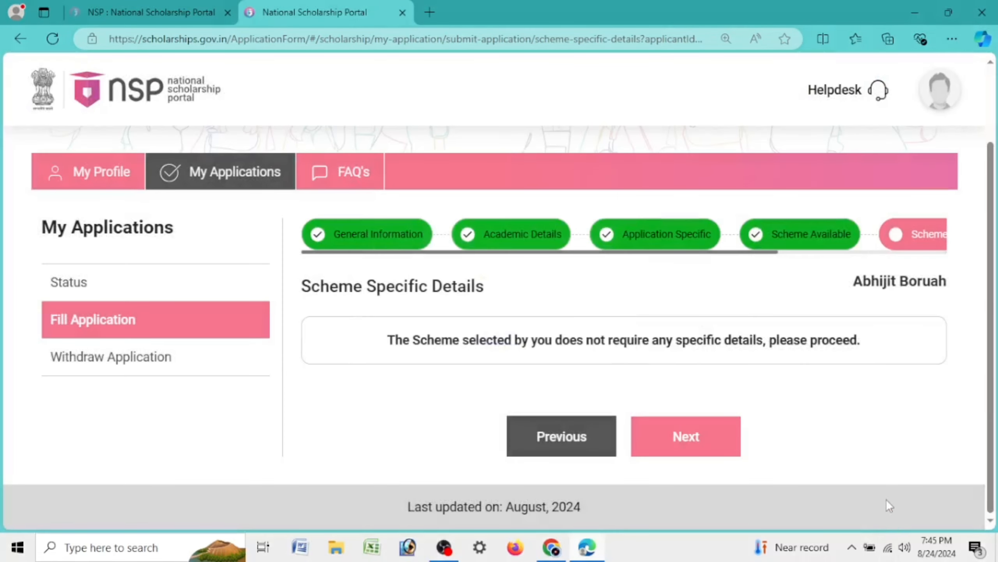
# Continue to Upload Documents and scroll through the required document list
pyautogui.click(715, 419)
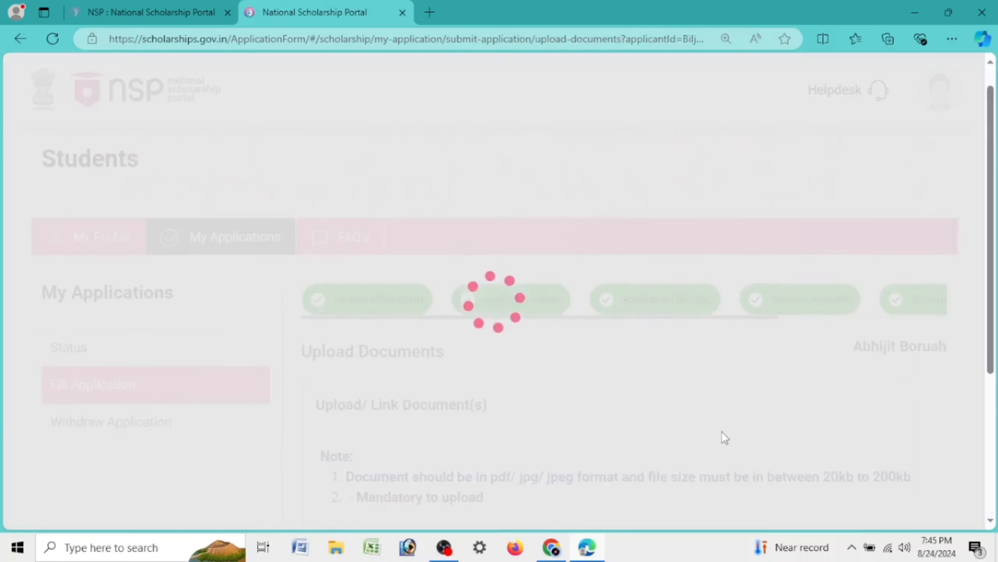
pyautogui.scroll(-5, 715, 393)
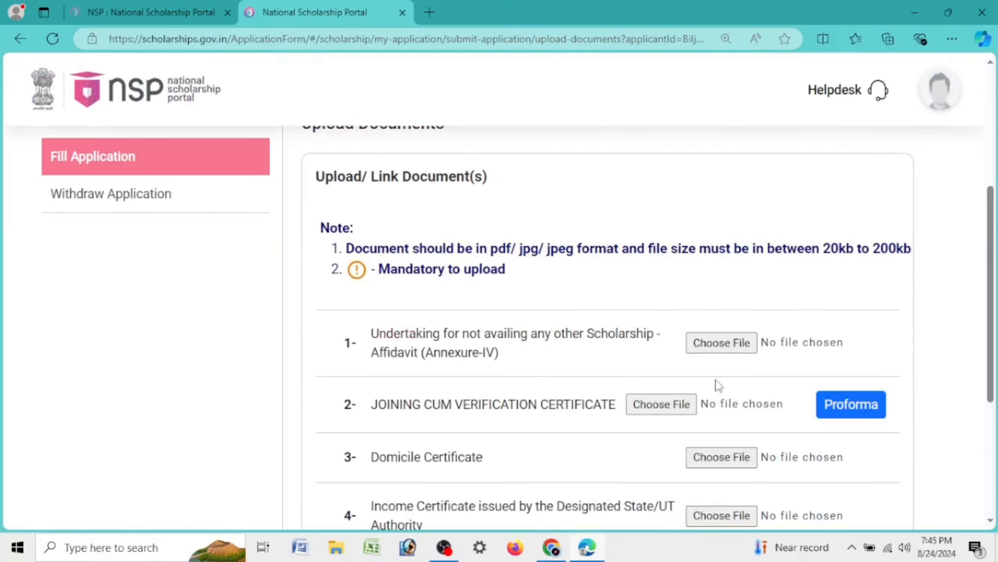
pyautogui.scroll(-5, 714, 398)
pyautogui.scroll(5, 717, 409)
pyautogui.scroll(-5, 719, 393)
pyautogui.scroll(5, 717, 392)
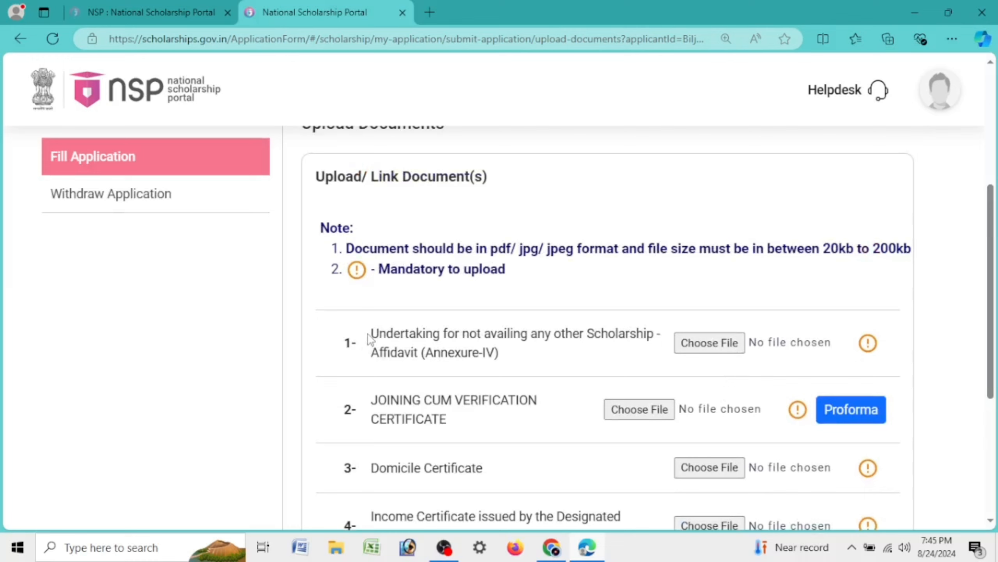
pyautogui.moveTo(368, 338); pyautogui.dragTo(525, 359)
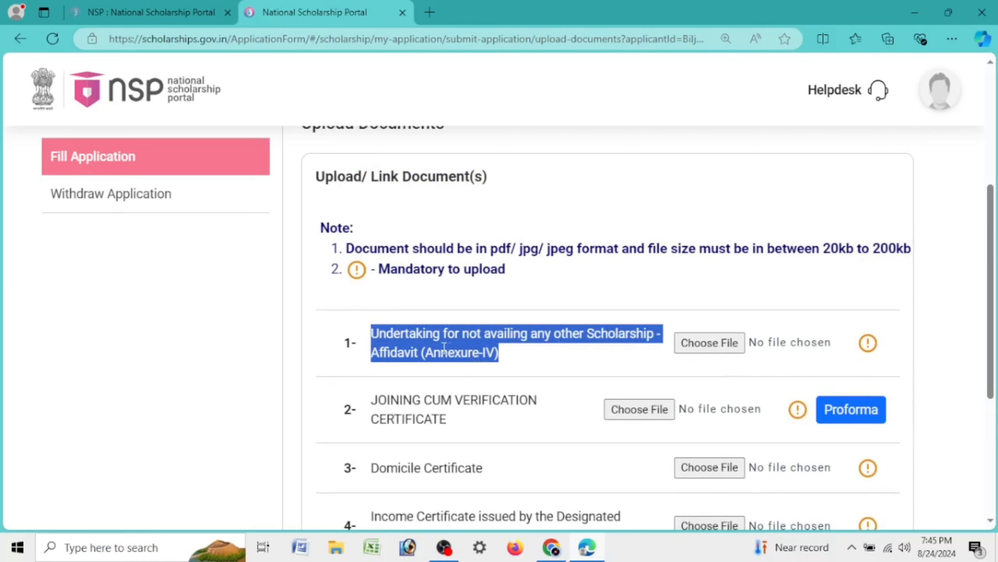
pyautogui.moveTo(369, 336); pyautogui.dragTo(512, 364)
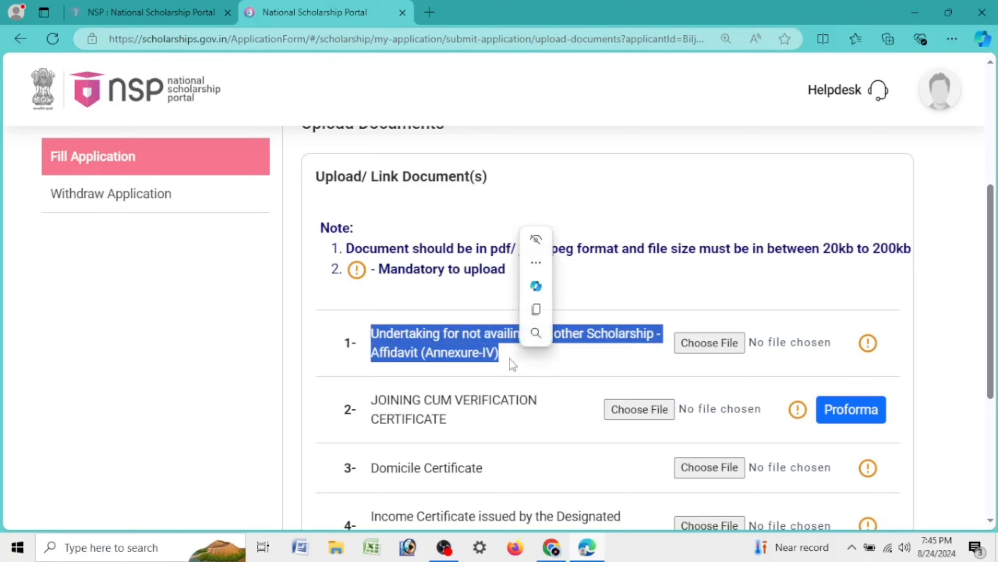
pyautogui.click(504, 361)
pyautogui.tripleClick(502, 360)
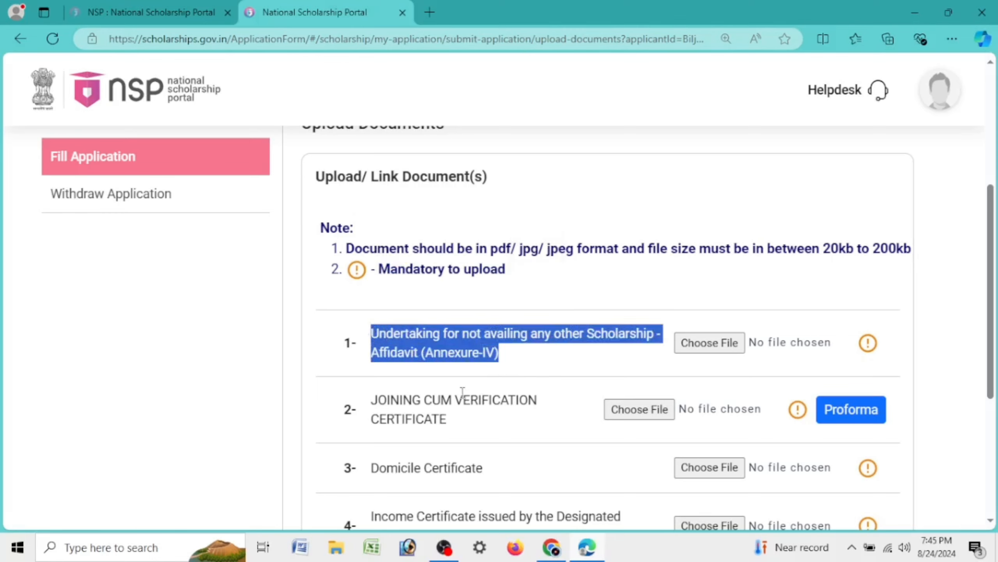
pyautogui.tripleClick(444, 420)
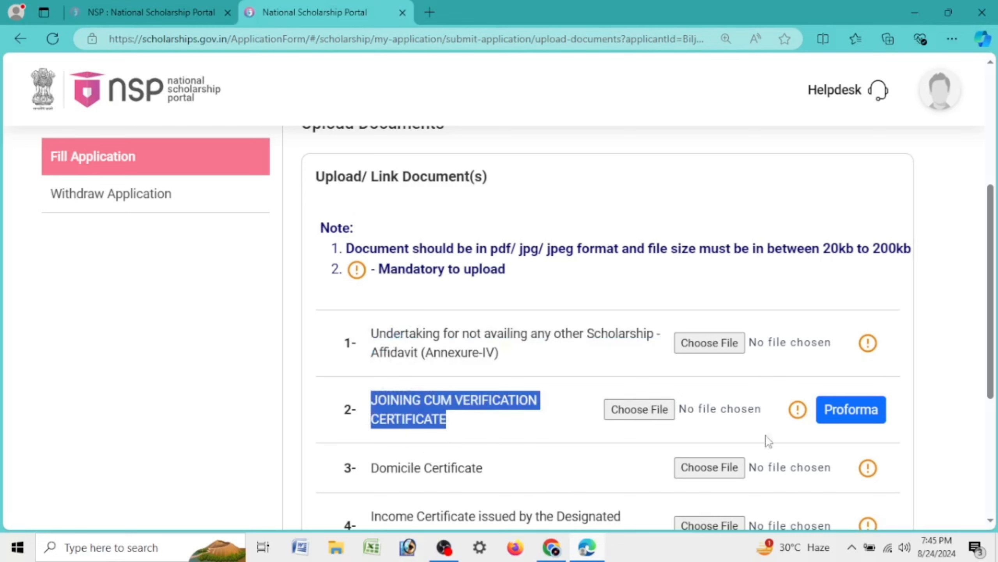
pyautogui.click(865, 428)
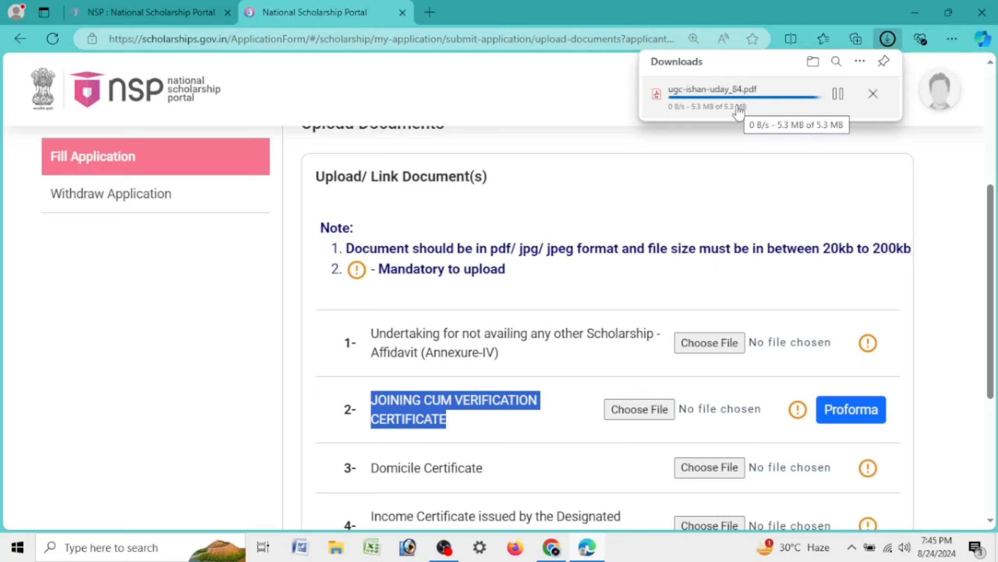
# Open ugc-ishan-uday_84.pdf and draw freehand ink marks on several form fields
pyautogui.click(758, 101)
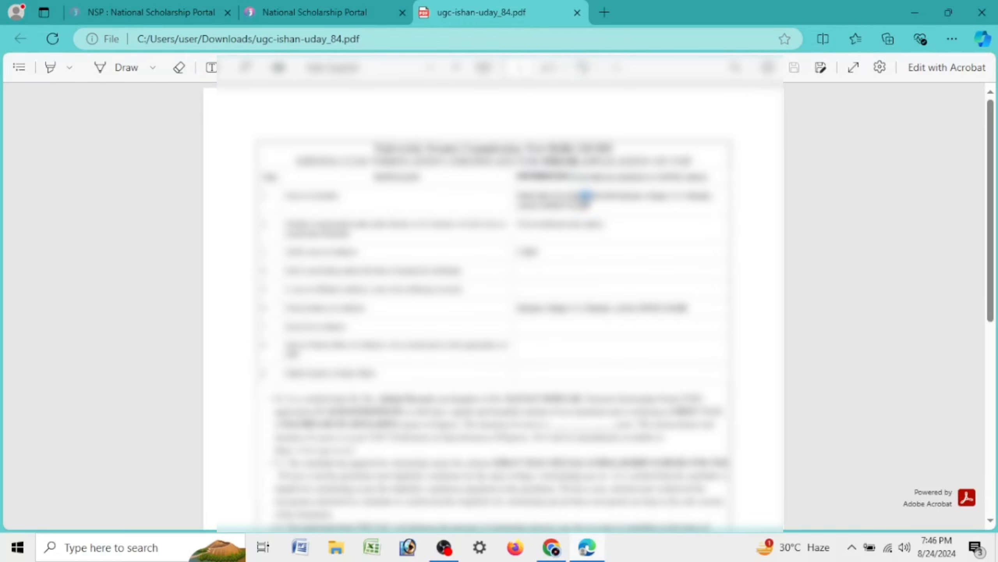
pyautogui.scroll(-5, 546, 194)
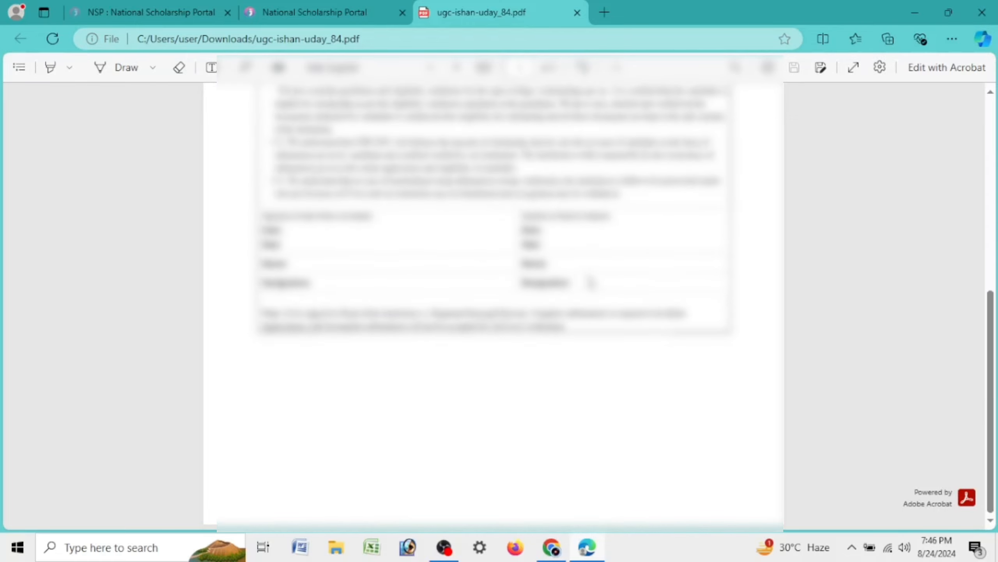
pyautogui.click(126, 67)
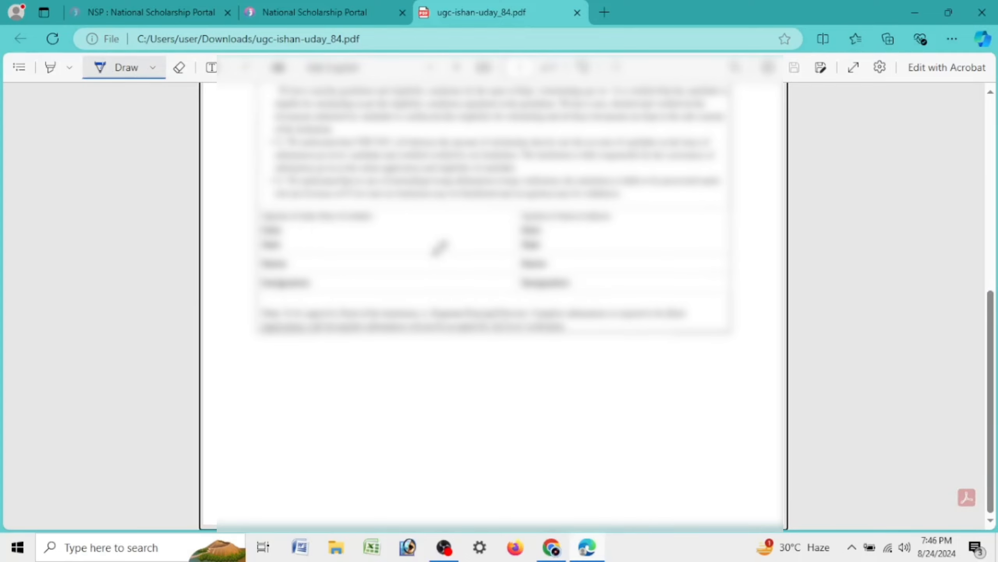
pyautogui.scroll(5, 439, 247)
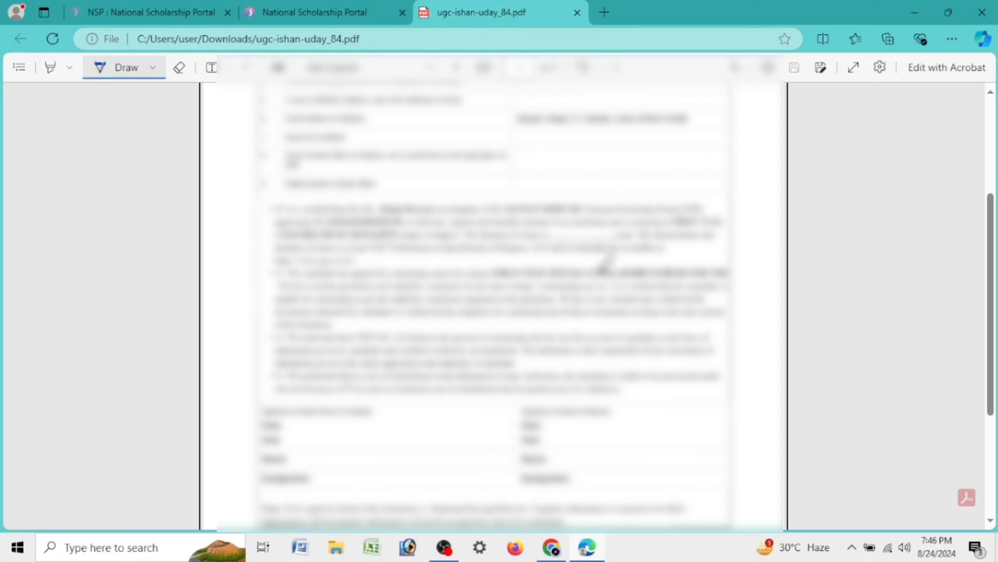
pyautogui.scroll(-5, 605, 264)
pyautogui.moveTo(570, 258); pyautogui.dragTo(659, 209)
pyautogui.moveTo(331, 269); pyautogui.dragTo(409, 227)
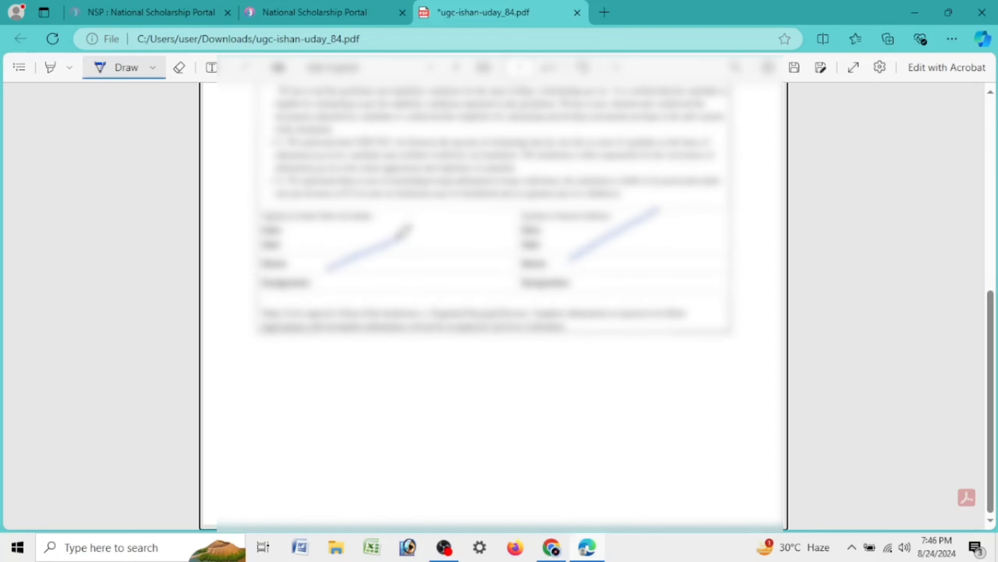
pyautogui.scroll(10, 550, 258)
pyautogui.moveTo(537, 261); pyautogui.dragTo(615, 245)
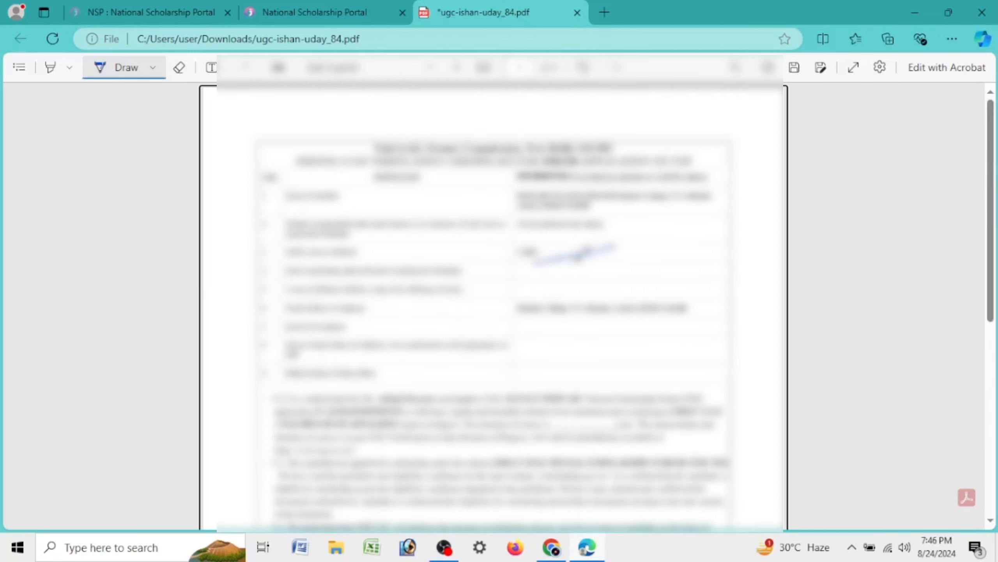
pyautogui.moveTo(749, 400); pyautogui.dragTo(683, 389)
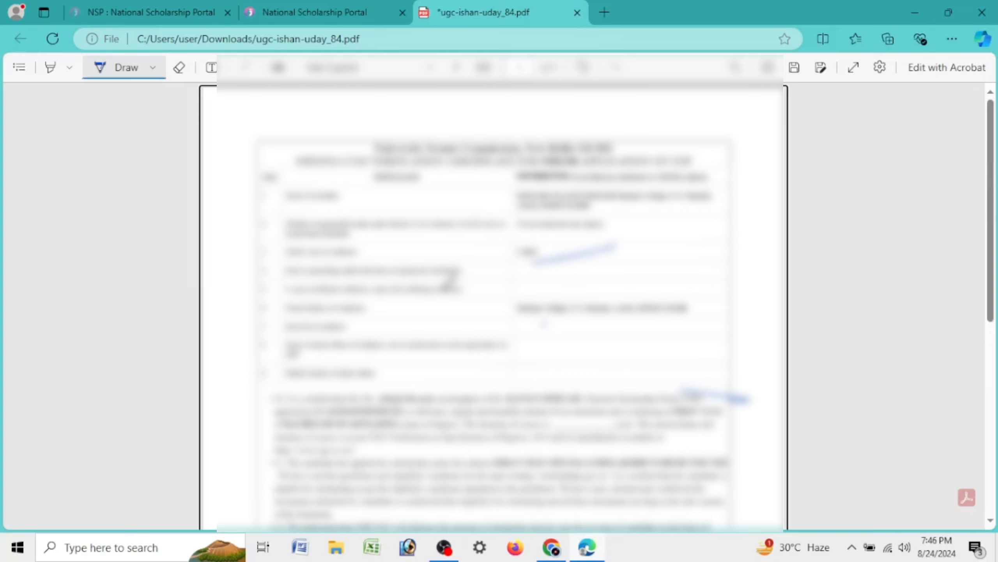
# Highlight the Domicile Certificate, Income Certificate and 12th class marksheet requirements
pyautogui.click(331, 10)
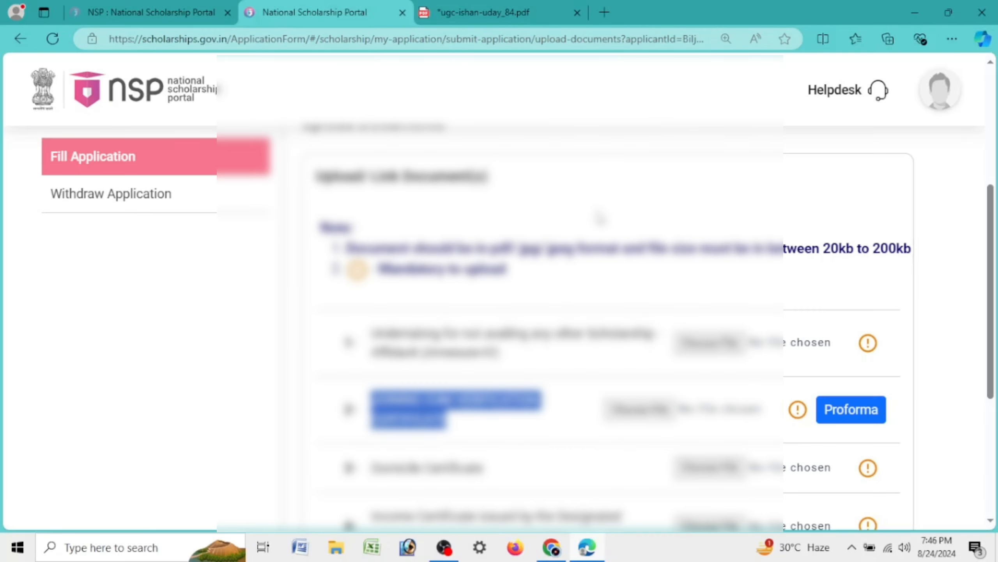
pyautogui.scroll(-5, 597, 223)
pyautogui.moveTo(378, 280); pyautogui.dragTo(502, 283)
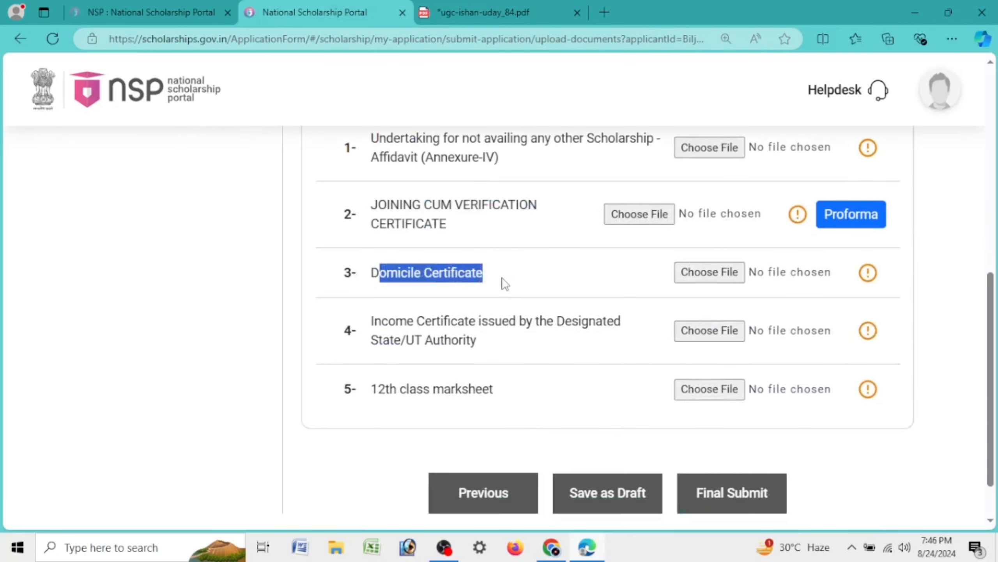
pyautogui.moveTo(367, 285); pyautogui.dragTo(532, 282)
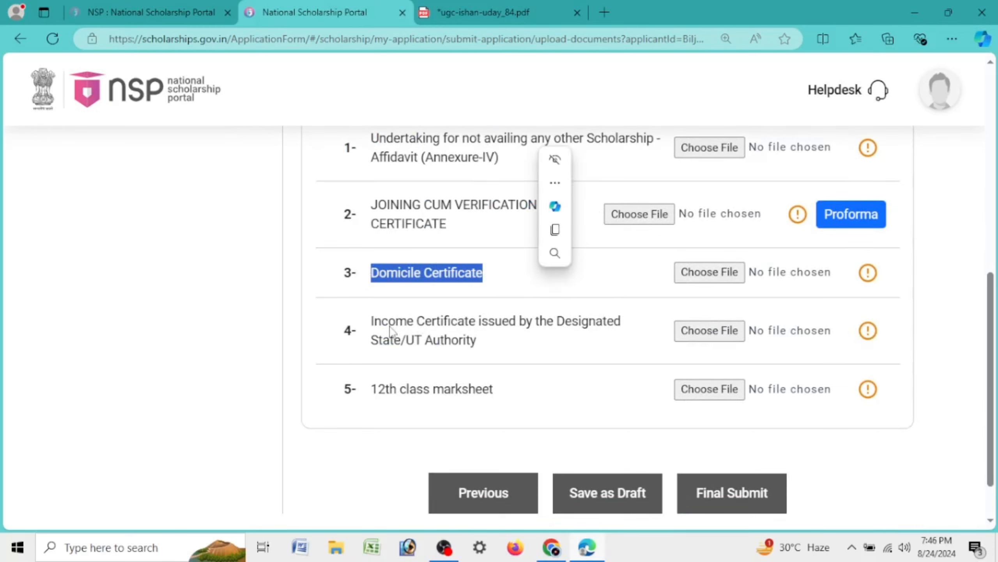
pyautogui.moveTo(371, 323); pyautogui.dragTo(467, 353)
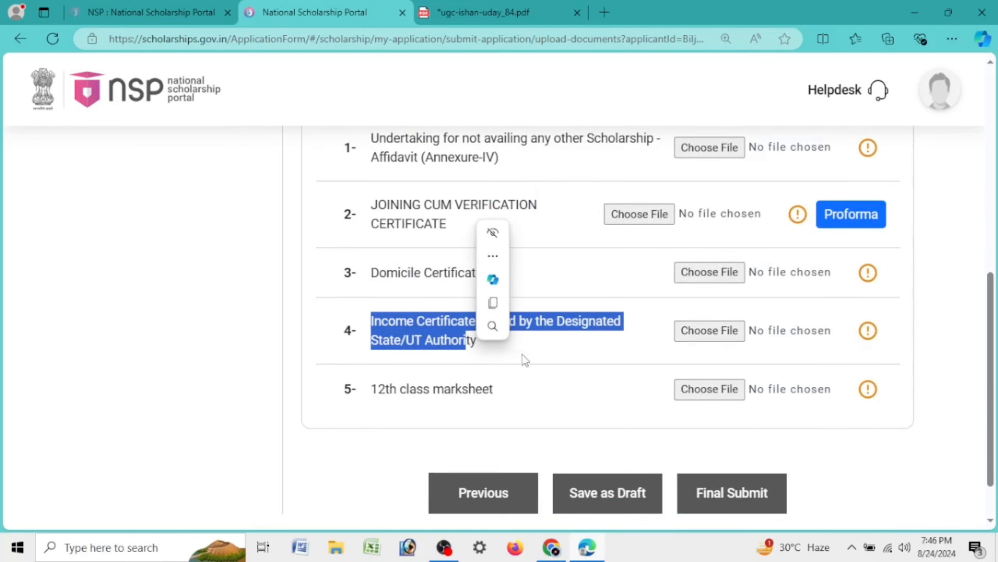
pyautogui.click(562, 339)
pyautogui.moveTo(365, 333); pyautogui.dragTo(473, 362)
pyautogui.moveTo(372, 393); pyautogui.dragTo(519, 401)
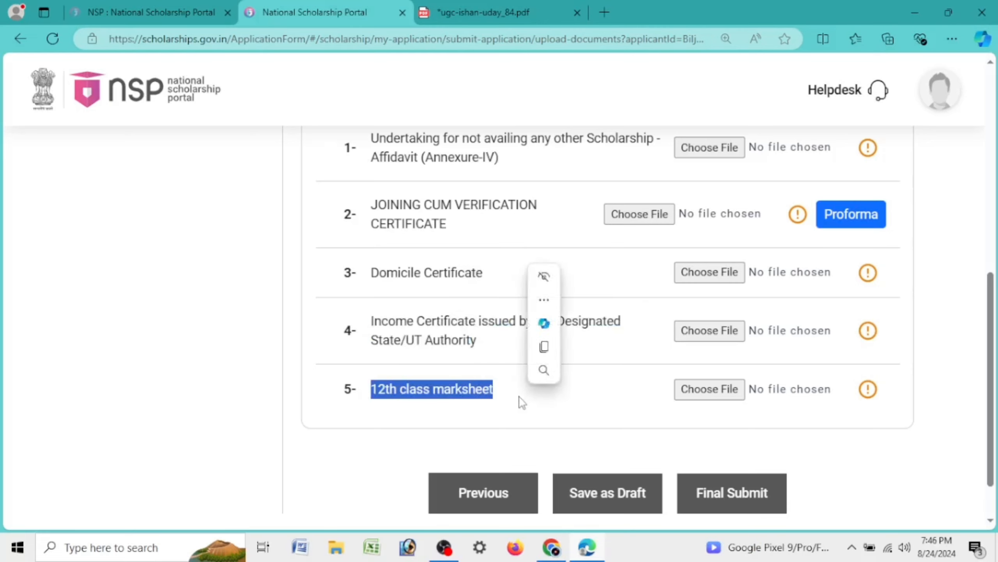
# Scroll through the rest of the mandatory upload document list
pyautogui.scroll(5, 427, 236)
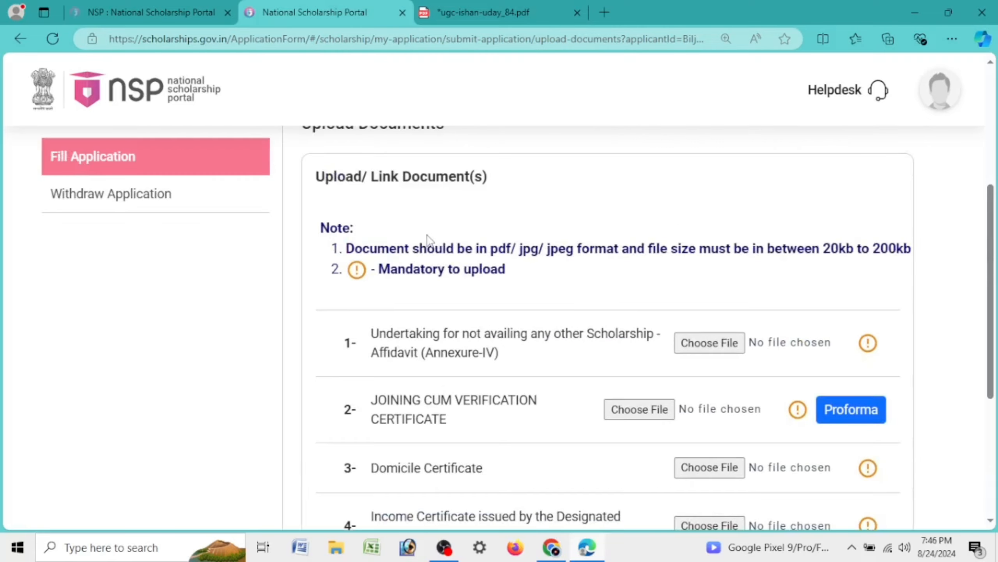
pyautogui.scroll(-5, 428, 239)
pyautogui.moveTo(993, 322); pyautogui.dragTo(993, 296)
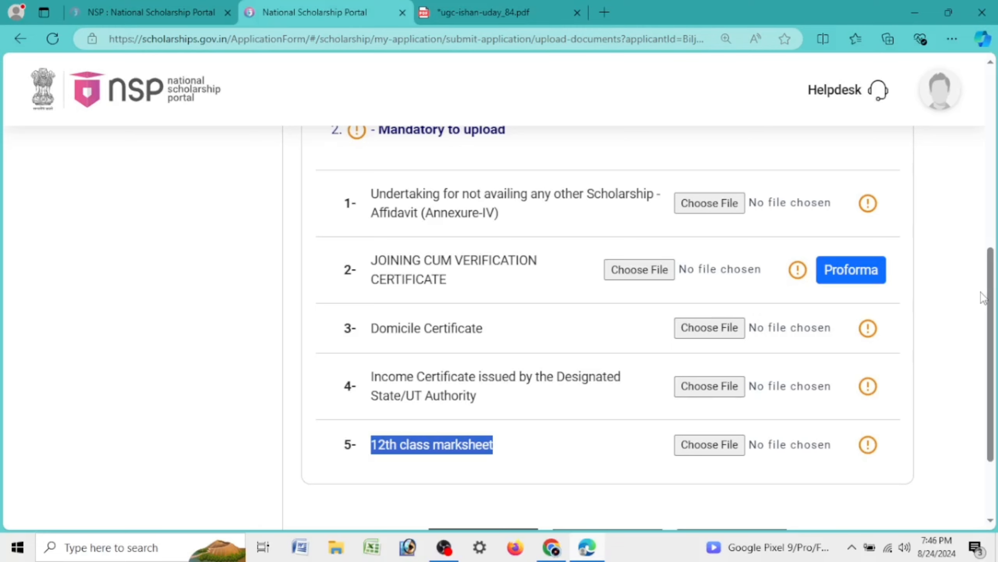
pyautogui.scroll(8, 915, 301)
pyautogui.scroll(-10, 854, 319)
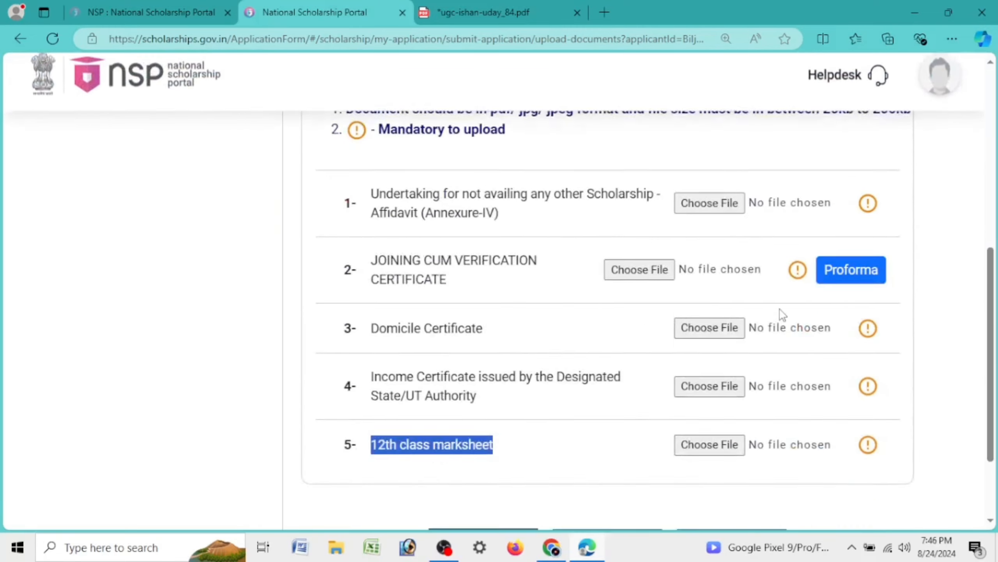
# Return to Scheme Details, save Post Matric OBC Assam instead, and pass scheme-specific details
pyautogui.click(500, 434)
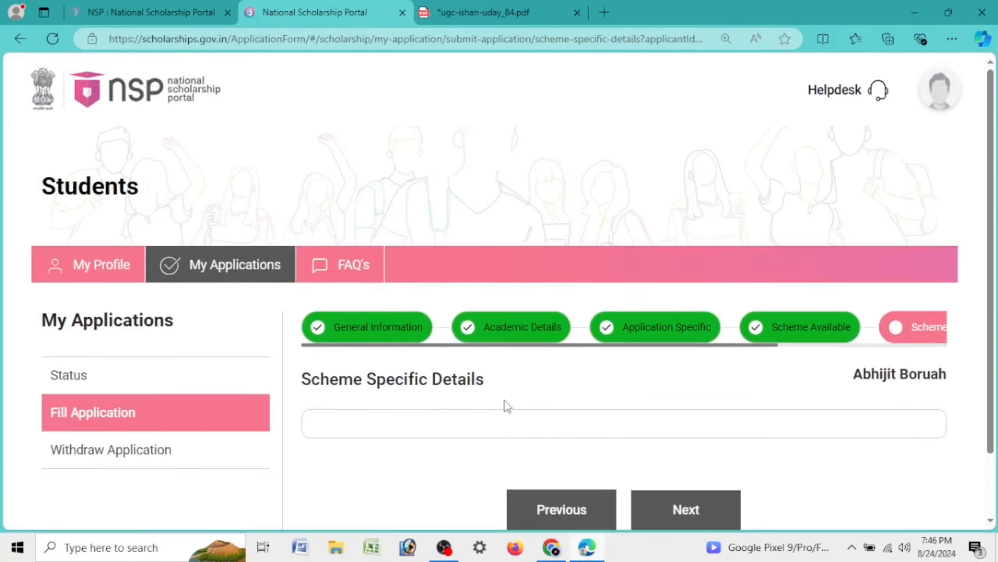
pyautogui.click(553, 454)
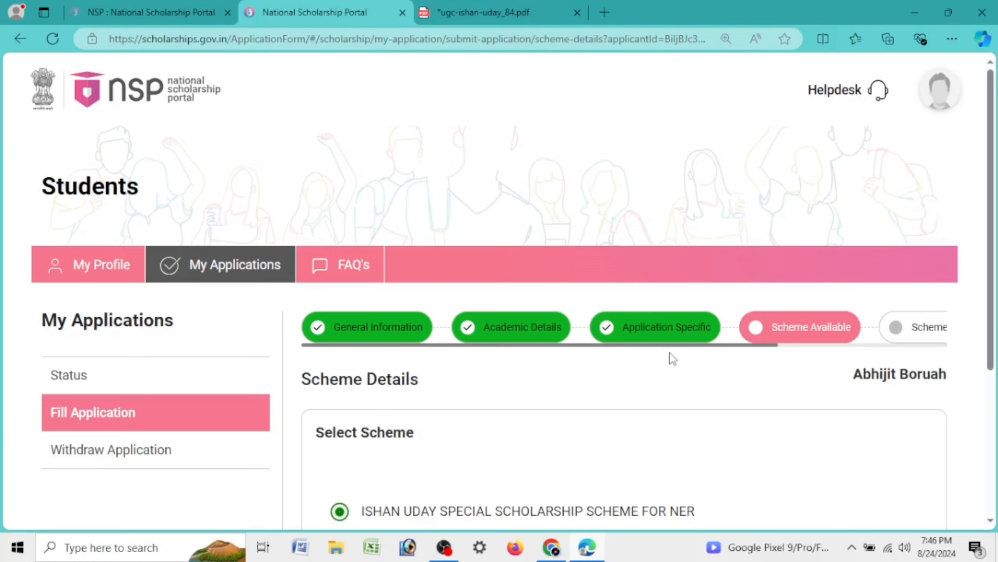
pyautogui.scroll(-5, 672, 358)
pyautogui.click(340, 368)
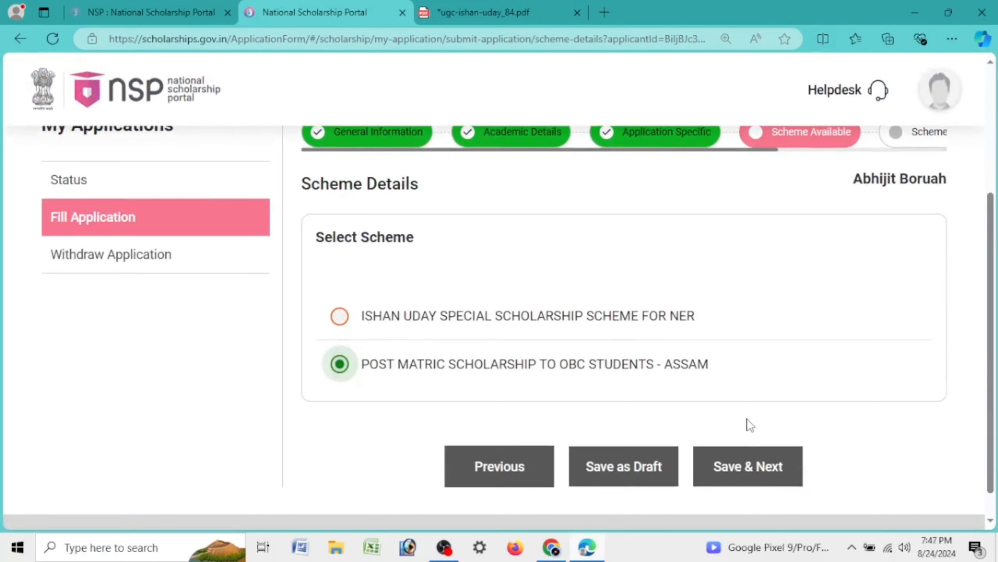
pyautogui.click(757, 467)
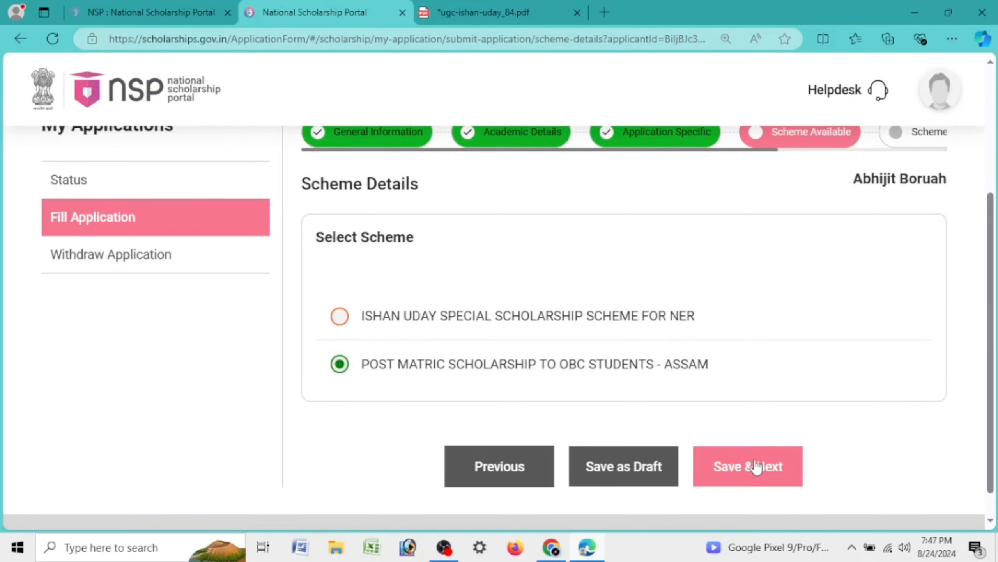
pyautogui.click(756, 467)
pyautogui.click(502, 376)
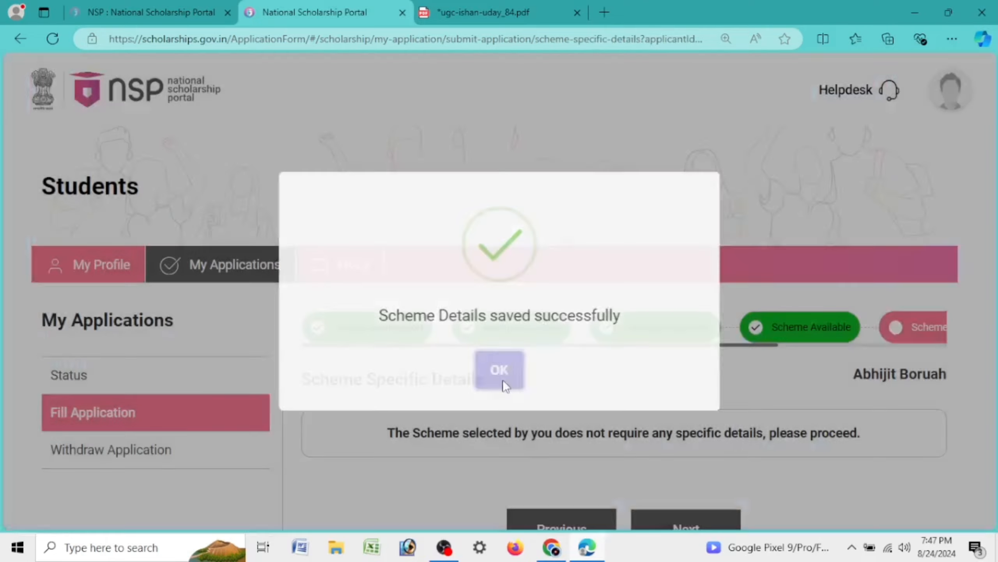
pyautogui.scroll(-2, 703, 325)
pyautogui.click(728, 428)
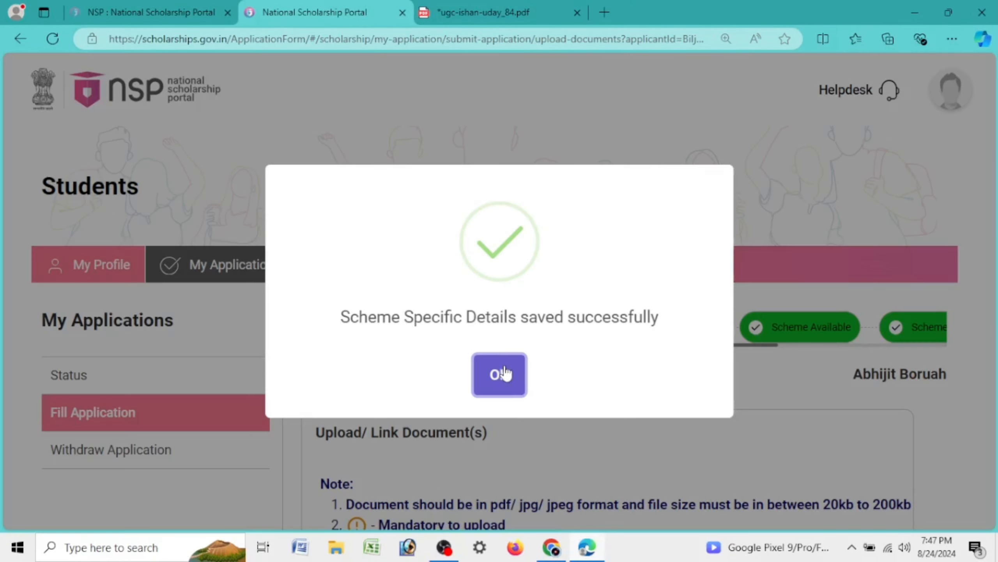
pyautogui.click(500, 374)
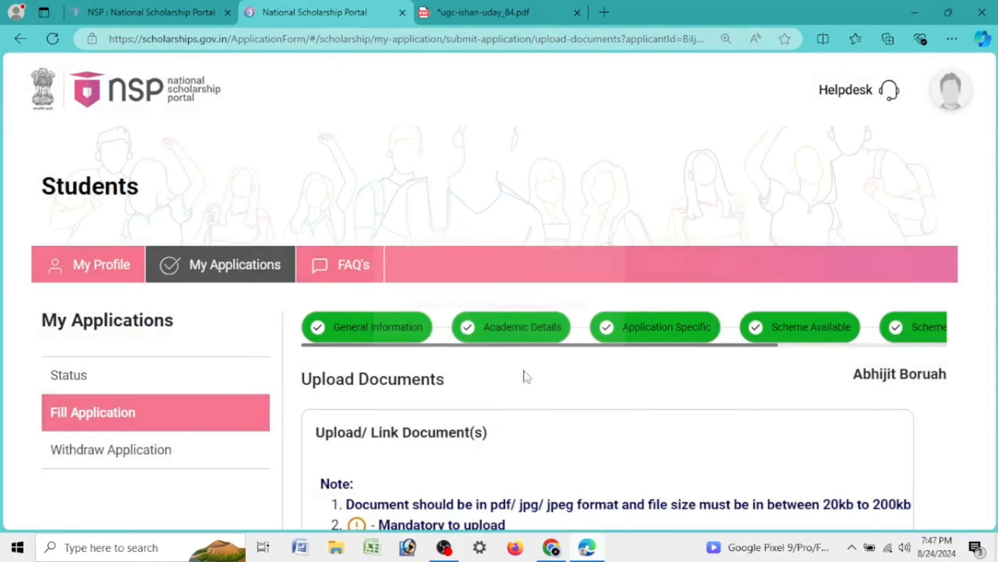
pyautogui.scroll(-4, 571, 367)
pyautogui.scroll(-3, 574, 371)
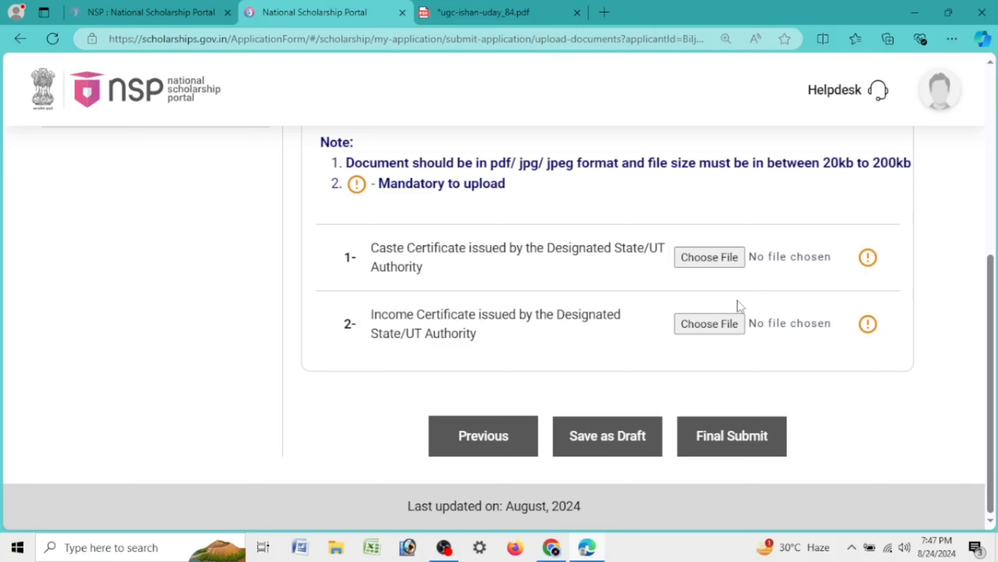
pyautogui.scroll(5, 741, 307)
pyautogui.scroll(-5, 741, 307)
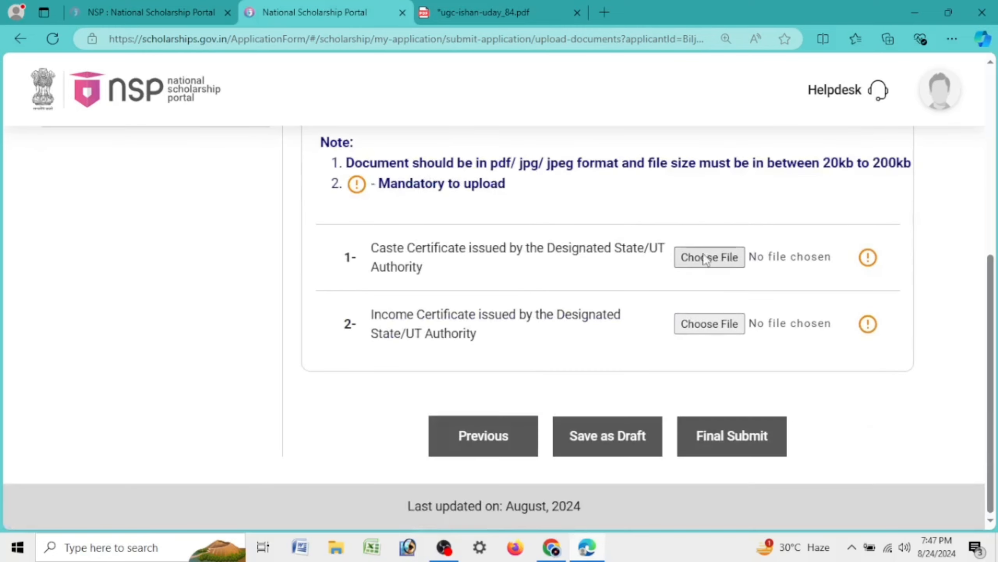
pyautogui.scroll(5, 717, 338)
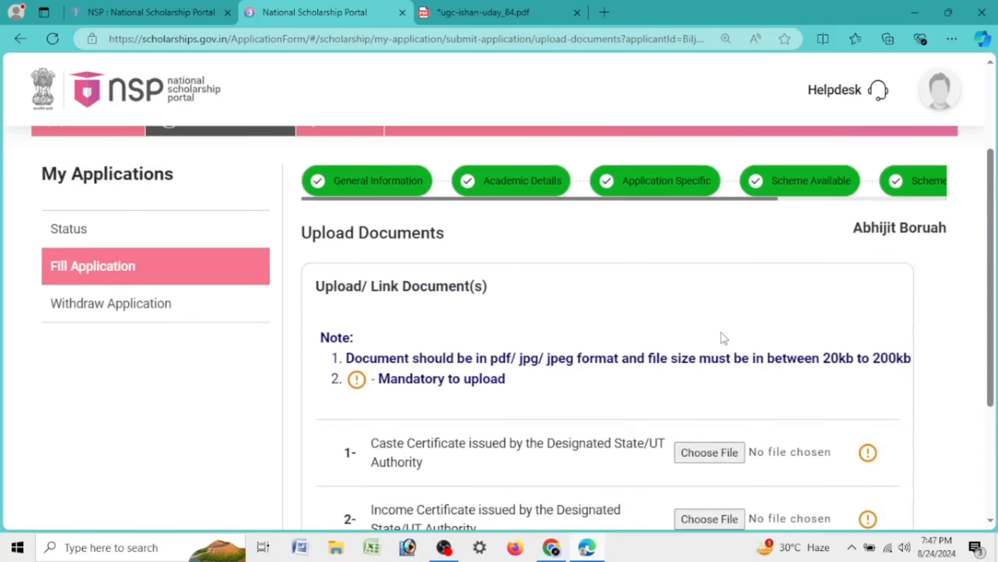
pyautogui.scroll(-5, 702, 338)
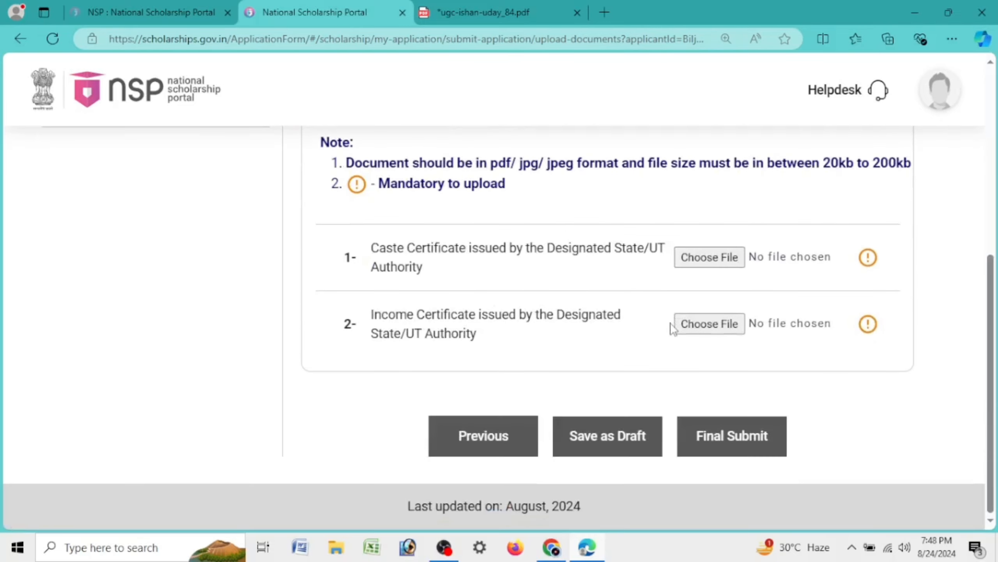
pyautogui.scroll(5, 708, 327)
pyautogui.scroll(-5, 794, 331)
# Browse the Schemes On NSP listing in the first tab, then return to the Students page
pyautogui.scroll(5, 746, 189)
pyautogui.click(201, 7)
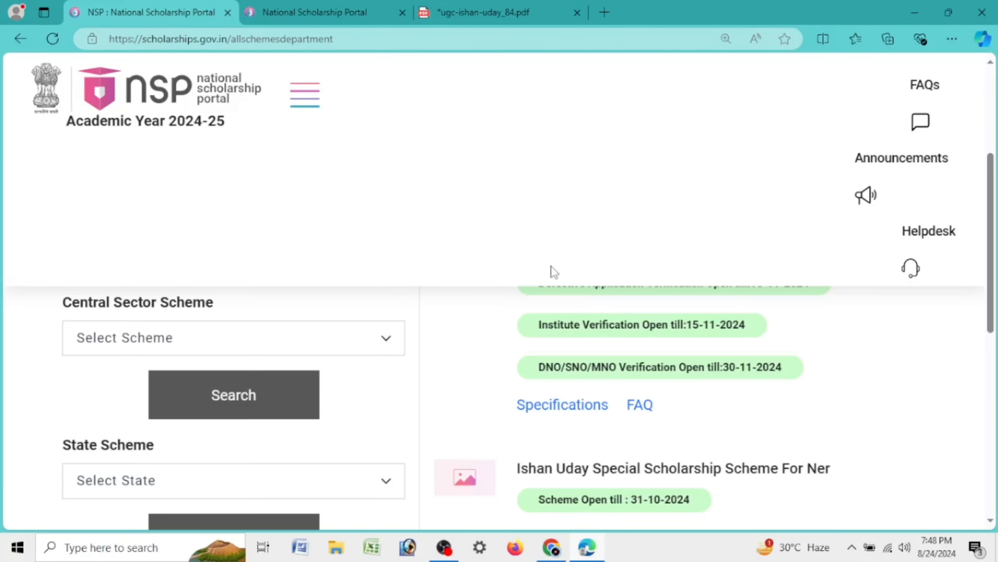
pyautogui.scroll(5, 553, 273)
pyautogui.scroll(-5, 850, 310)
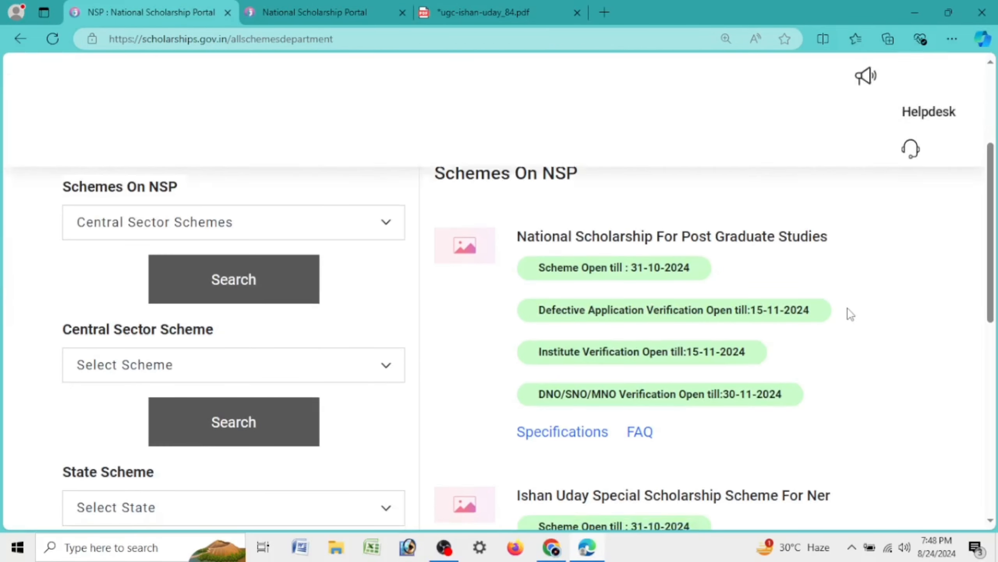
pyautogui.scroll(-5, 847, 313)
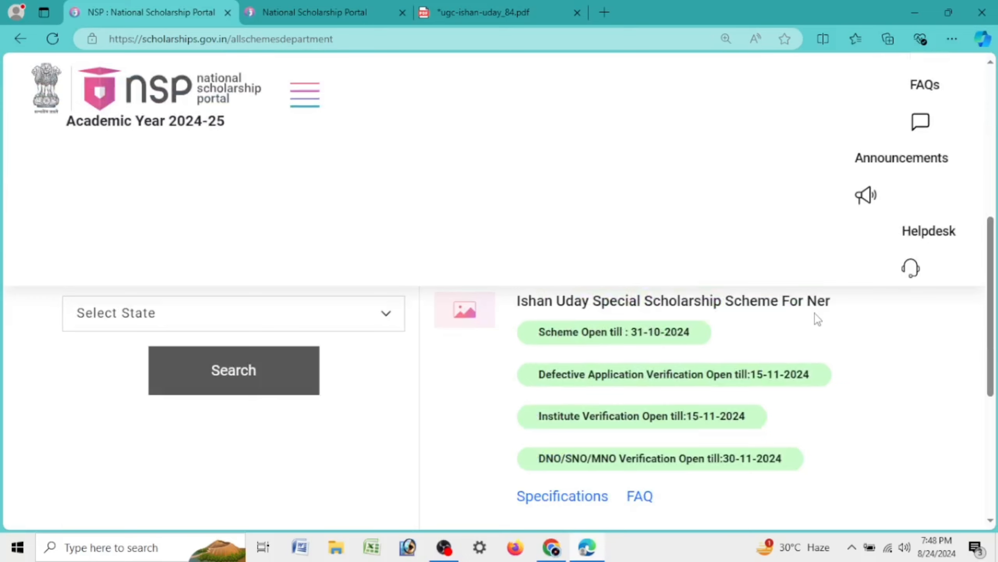
pyautogui.keyDown('ctrl'); pyautogui.scroll(-3, 816, 314); pyautogui.keyUp('ctrl')
pyautogui.scroll(5, 643, 294)
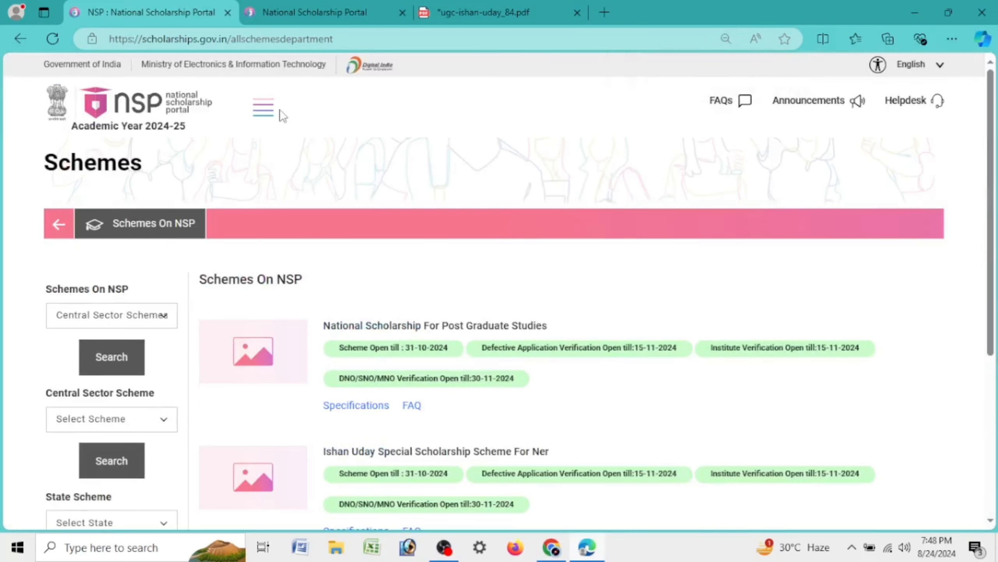
pyautogui.click(267, 109)
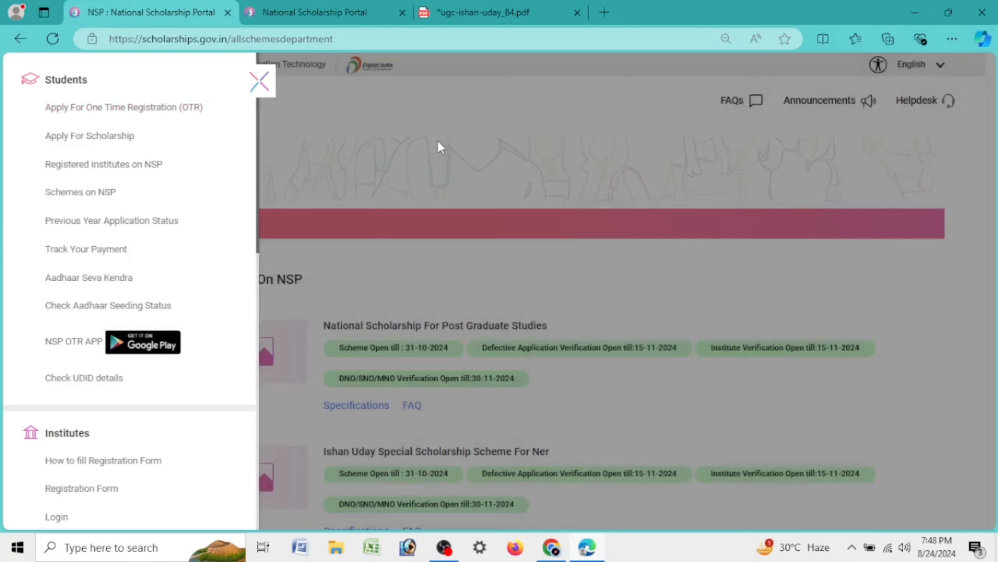
pyautogui.click(438, 142)
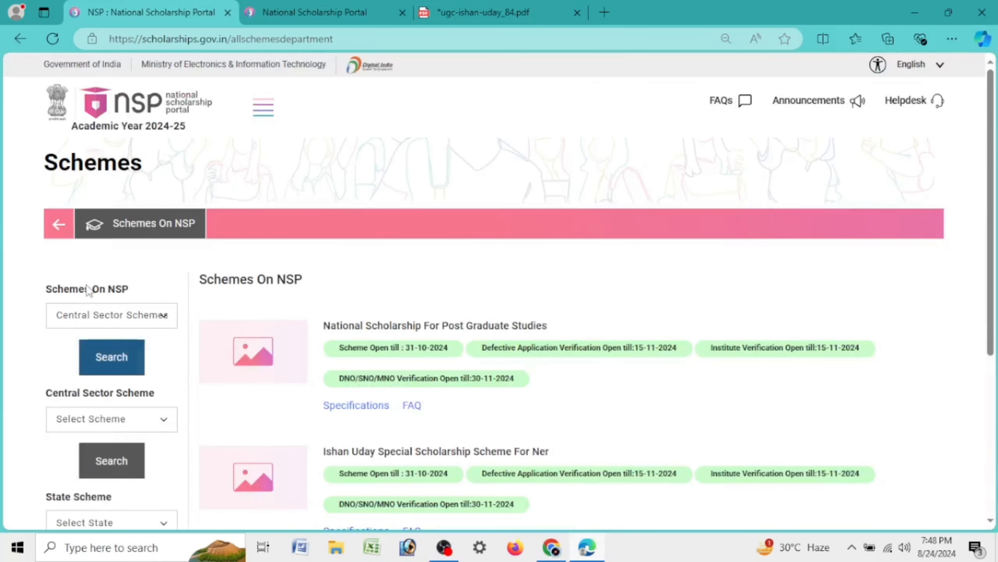
pyautogui.click(61, 225)
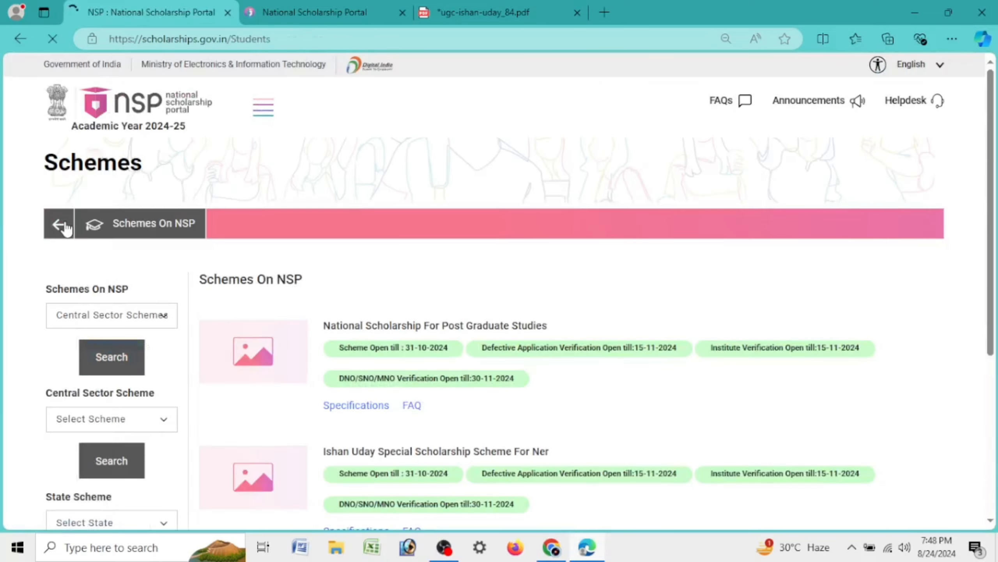